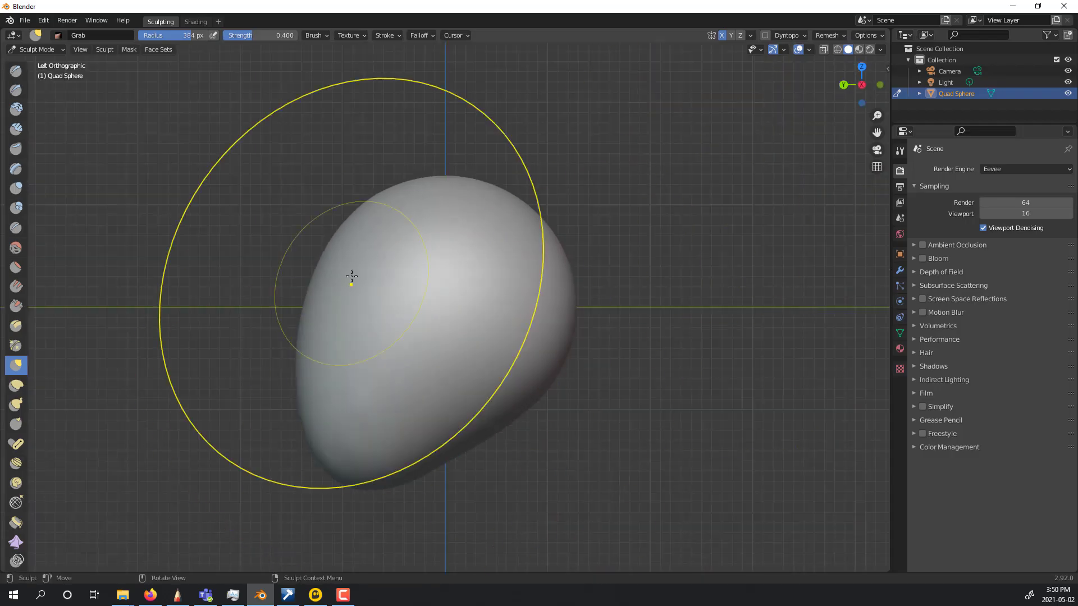
Shape the quad sphere into an elongated head tapering to a chin with the Grab brush, working in front and side views.
mouse_move(354, 277)
mouse_down()
mouse_move(613, 317)
mouse_move(527, 250)
mouse_move(517, 346)
mouse_up()
drag(876, 89, 864, 89)
click(864, 88)
drag(344, 331, 332, 342)
drag(546, 259, 523, 273)
mouse_move(523, 273)
middle_down()
mouse_move(638, 253)
mouse_move(370, 250)
mouse_move(741, 401)
middle_up()
Switch the head to Object Mode and add a cube mesh to the scene.
key(ctrl+Tab)
click(698, 412)
middle_drag(705, 351, 675, 359)
key(shift+a)
mouse_move(679, 368)
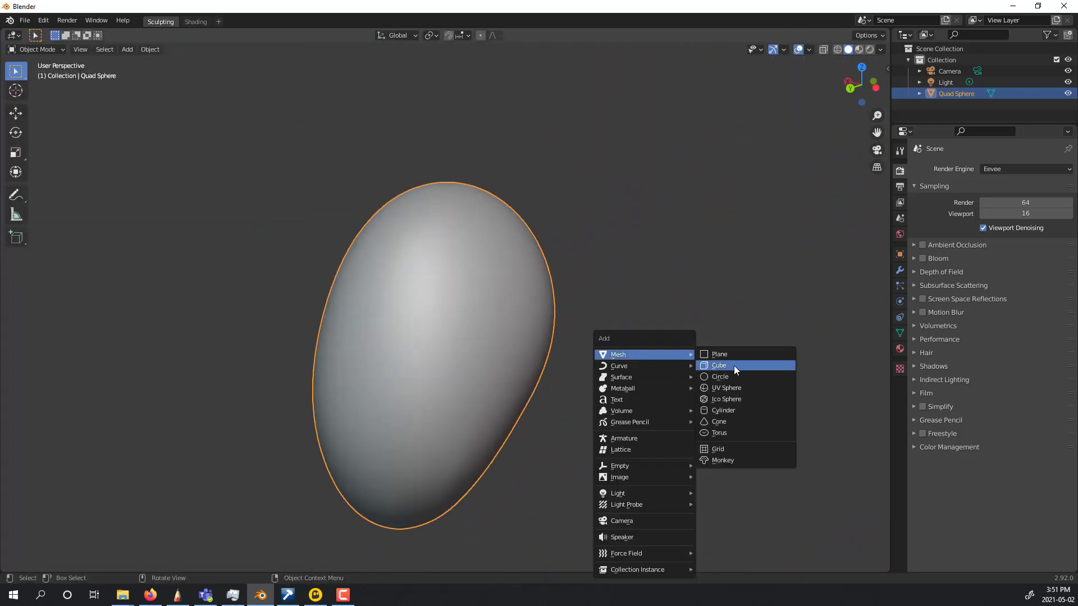
click(735, 366)
Give the cube a Subdivision Surface modifier with viewport level 3 and apply it.
click(900, 270)
click(949, 169)
click(864, 373)
click(1054, 220)
click(1055, 220)
click(1054, 220)
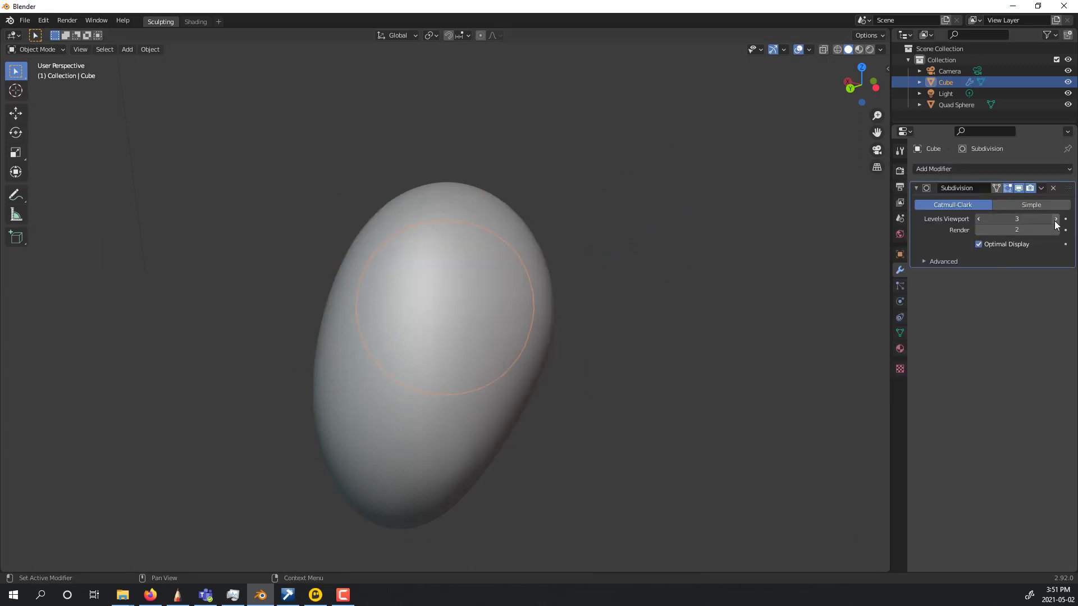
click(1041, 189)
click(1038, 201)
Move the rounded cube down along the Z axis so that it sits below the head.
alt+drag(790, 404, 757, 412)
key(g)
key(x)
click(657, 471)
alt+drag(685, 466, 793, 444)
scroll(756, 460, down, 5)
middle_drag(681, 432, 584, 426)
key(g)
key(z)
click(668, 557)
Enlarge the rounded cube and shift it along the Y axis to sit slightly behind the head.
key(s)
click(674, 552)
key(g)
key(y)
click(642, 484)
middle_drag(825, 446, 561, 476)
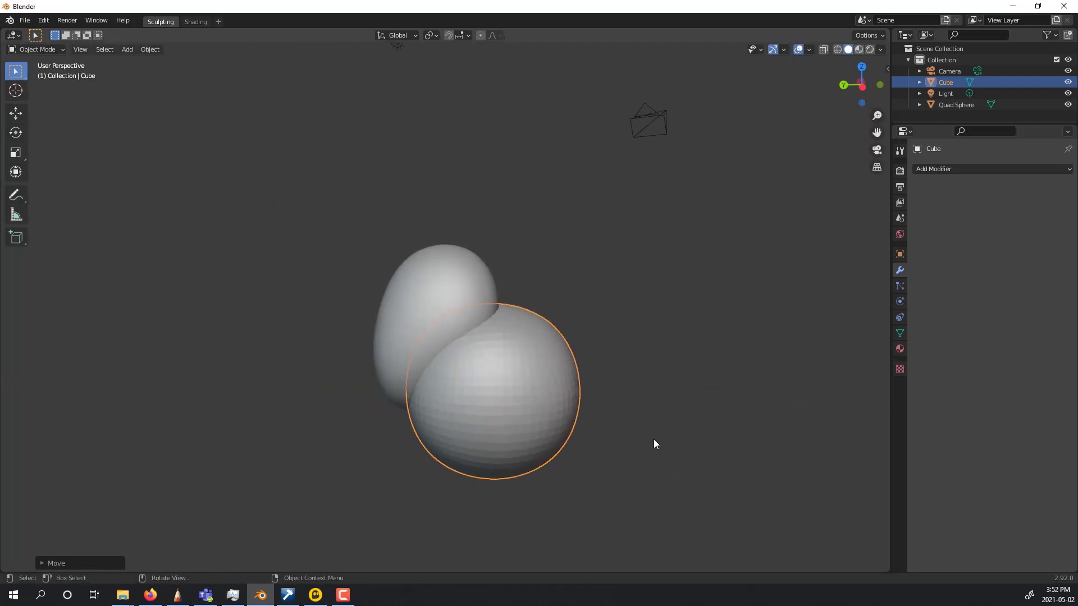
Enter Sculpt Mode on the body with X symmetry and stretch it downward in side view using the Grab brush.
key(ctrl+Tab)
click(740, 381)
middle_drag(686, 421, 548, 445)
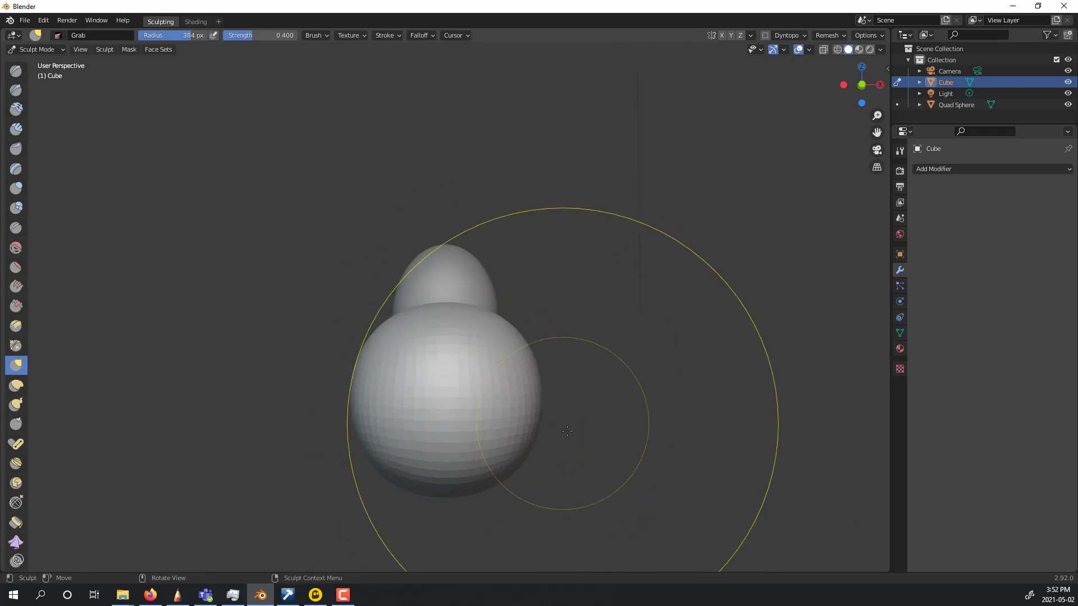
alt+drag(725, 451, 502, 476)
click(722, 35)
click(879, 85)
drag(539, 426, 444, 505)
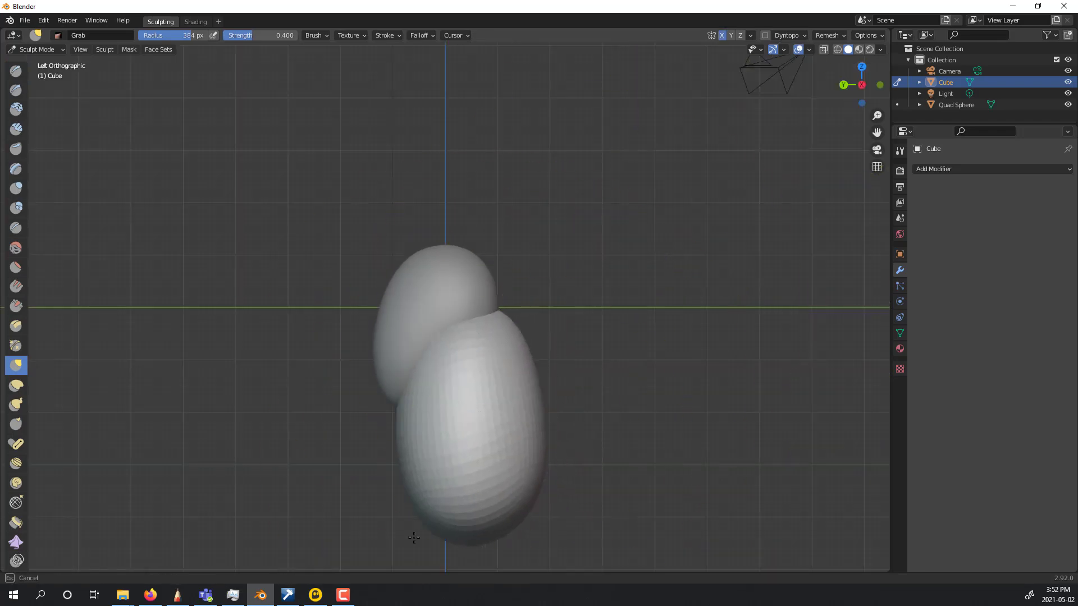
Taper the upper body toward the head into a cone shape with the Grab brush, reducing its radius to 251 px.
mouse_move(427, 498)
middle_down()
mouse_move(645, 433)
mouse_move(464, 404)
mouse_move(515, 221)
mouse_move(790, 337)
middle_up()
alt+drag(790, 337, 784, 332)
mouse_move(503, 343)
mouse_down()
mouse_move(659, 410)
mouse_move(681, 369)
mouse_up()
key(bracketleft)
key(bracketleft)
key(bracketleft)
key(bracketleft)
key(p)
click(16, 366)
drag(519, 275, 480, 250)
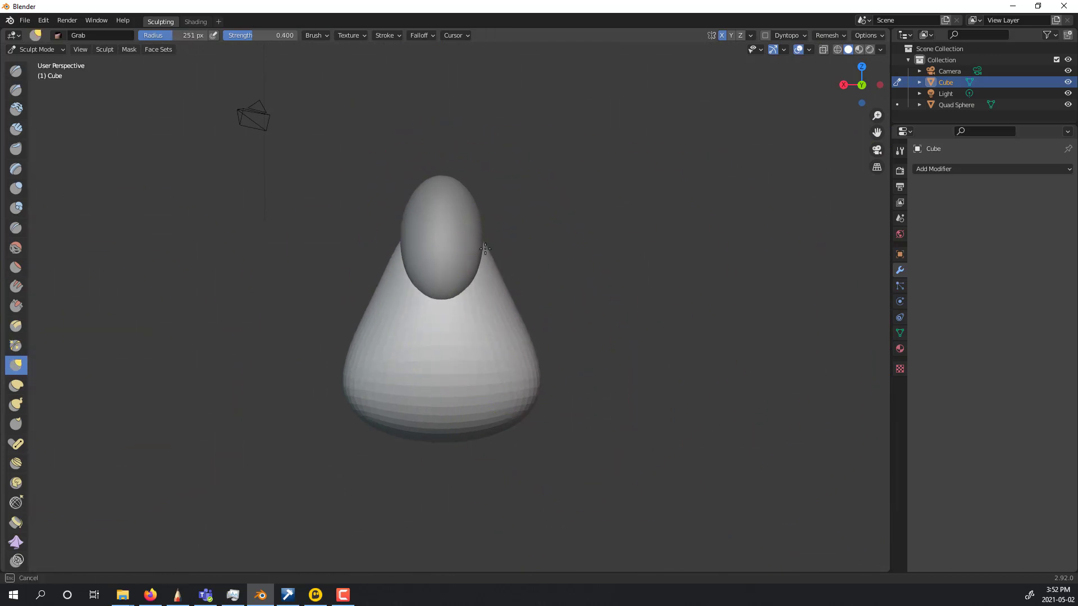
Return to Object Mode, select the head and enter Sculpt Mode on it.
mouse_move(484, 246)
middle_down()
mouse_move(537, 301)
mouse_move(464, 392)
mouse_move(523, 338)
mouse_move(520, 288)
mouse_move(563, 311)
middle_up()
key(ctrl+Tab)
click(494, 330)
click(470, 248)
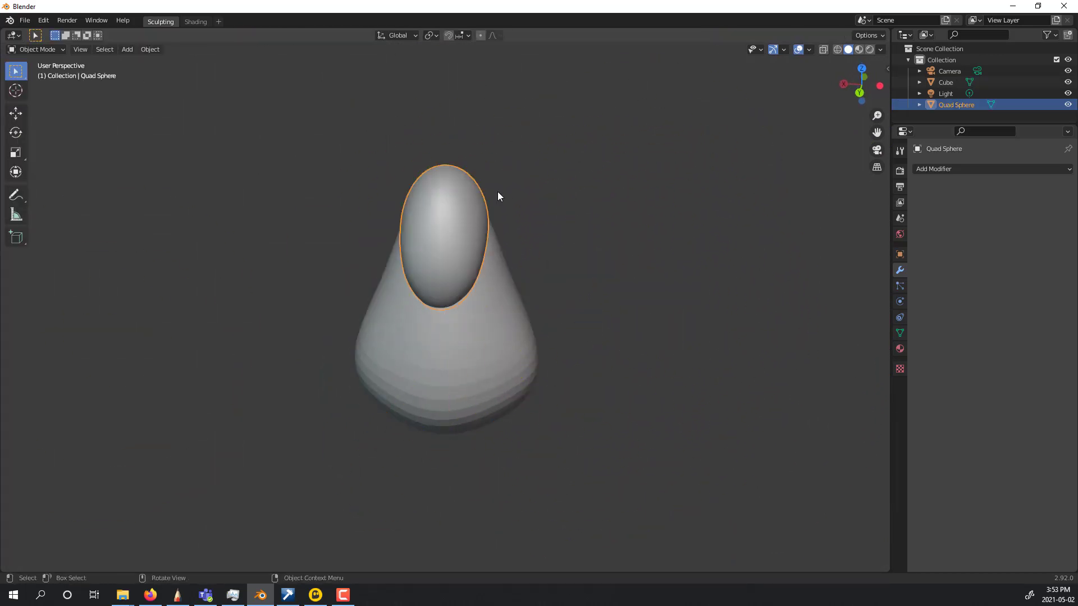
key(ctrl+Tab)
click(552, 359)
Reshape the head's forehead, face and skull profile with the Elastic Deform brush.
mouse_move(464, 182)
alt+middle_down()
mouse_move(514, 213)
mouse_move(504, 196)
mouse_move(477, 220)
mouse_move(497, 286)
mouse_move(477, 217)
mouse_move(544, 208)
alt+middle_up()
mouse_move(544, 208)
ctrl+middle_down()
mouse_move(579, 158)
mouse_move(518, 267)
ctrl+middle_up()
key(c)
key(KP_3)
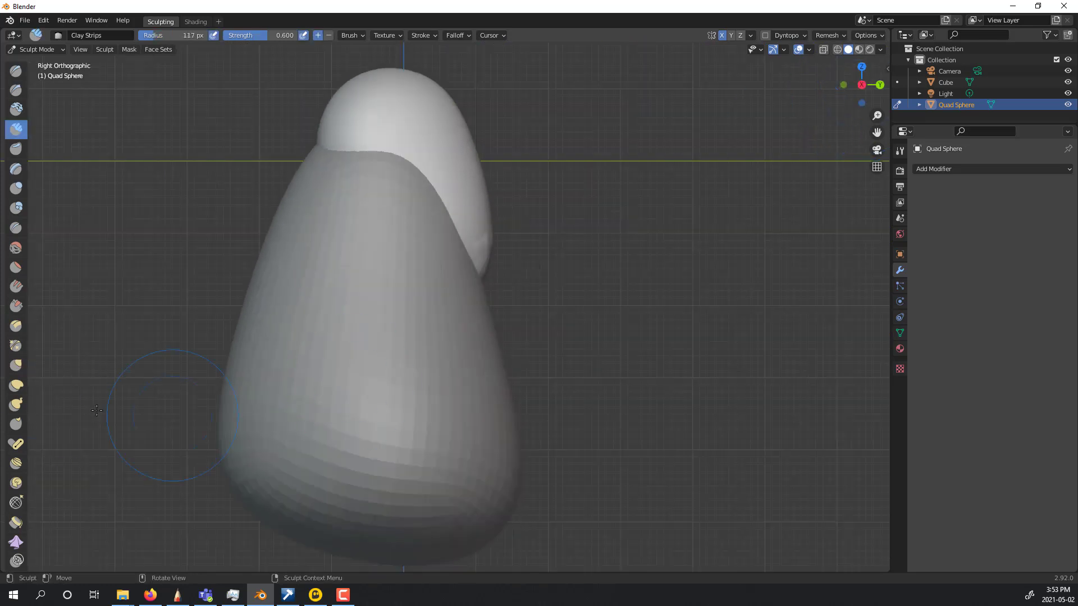
click(16, 385)
mouse_move(448, 132)
mouse_down()
mouse_move(494, 217)
mouse_move(487, 144)
mouse_move(461, 108)
mouse_up()
mouse_move(499, 251)
mouse_down()
mouse_move(519, 224)
mouse_move(515, 250)
mouse_up()
middle_drag(657, 230, 539, 235)
drag(481, 159, 496, 167)
mouse_move(592, 154)
middle_down()
mouse_move(529, 152)
mouse_move(533, 231)
middle_up()
mouse_move(652, 258)
middle_down()
mouse_move(738, 254)
mouse_move(407, 249)
middle_up()
Sculpt the eye sockets, brow and nose on the face using the Clay Strips brush at 51 px radius.
key(c)
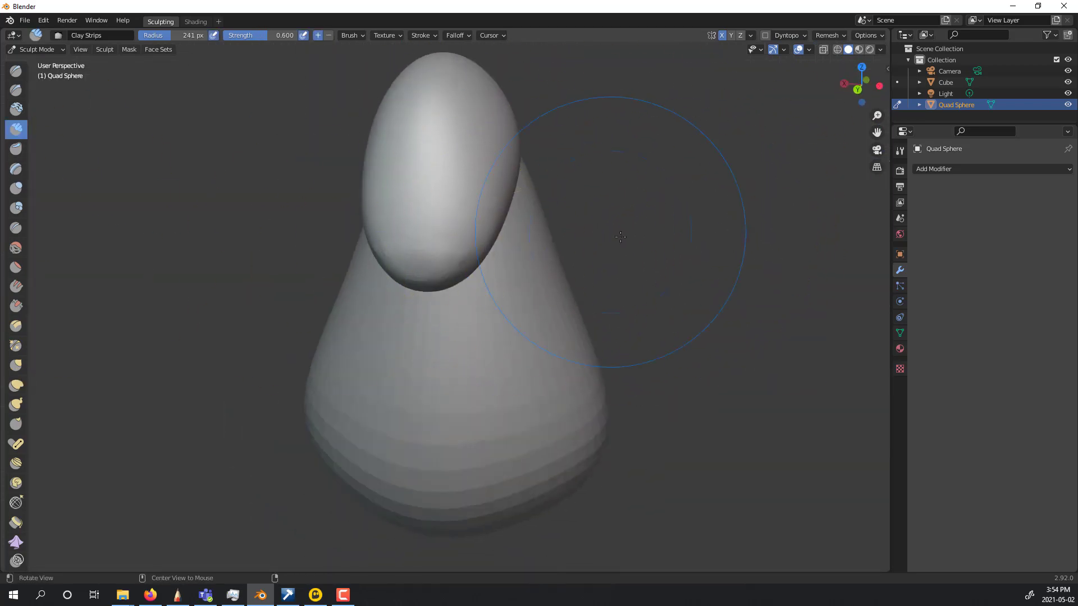
scroll(645, 180, up, 4)
mouse_move(668, 216)
middle_down()
mouse_move(559, 290)
mouse_move(699, 321)
middle_up()
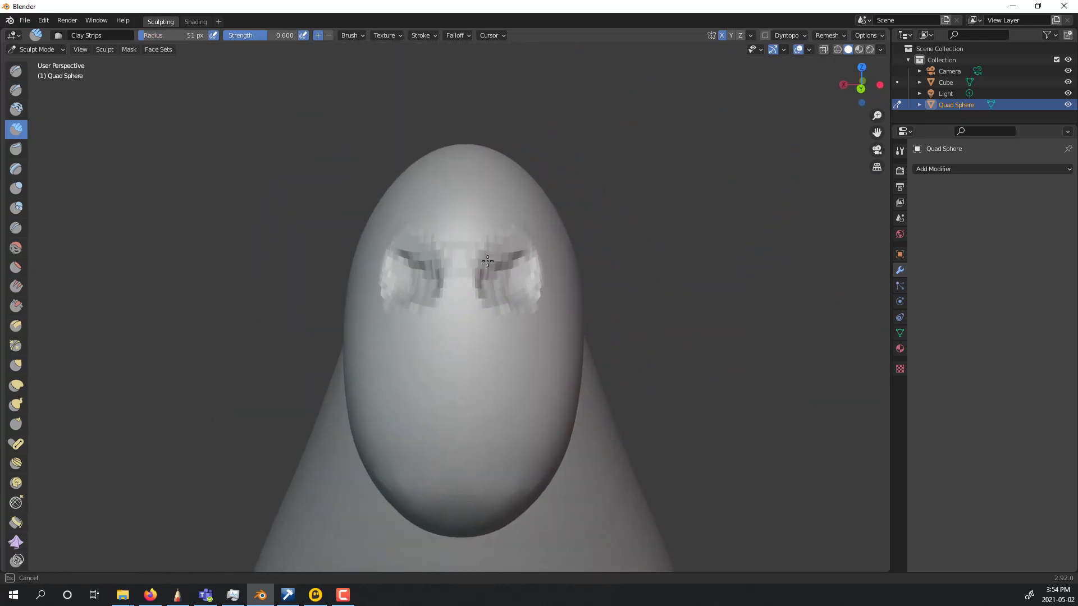
middle_drag(499, 250, 490, 254)
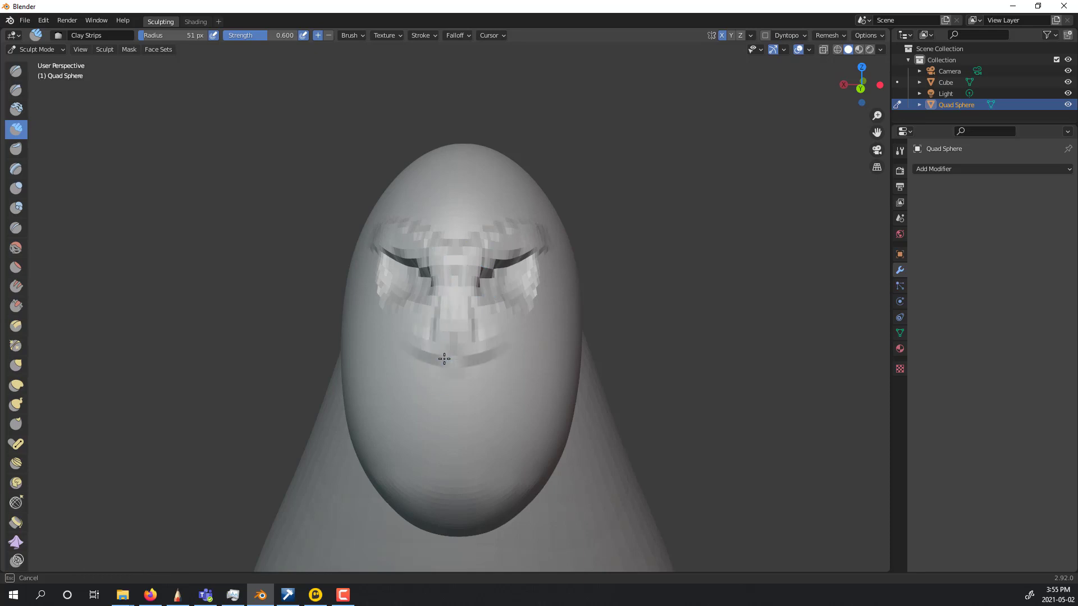
drag(452, 297, 486, 349)
Adjust the nose with the Grab brush at 92 px radius and carve the mouth area with the Draw Sharp brush.
middle_drag(531, 224, 465, 225)
click(17, 365)
middle_drag(244, 327, 681, 305)
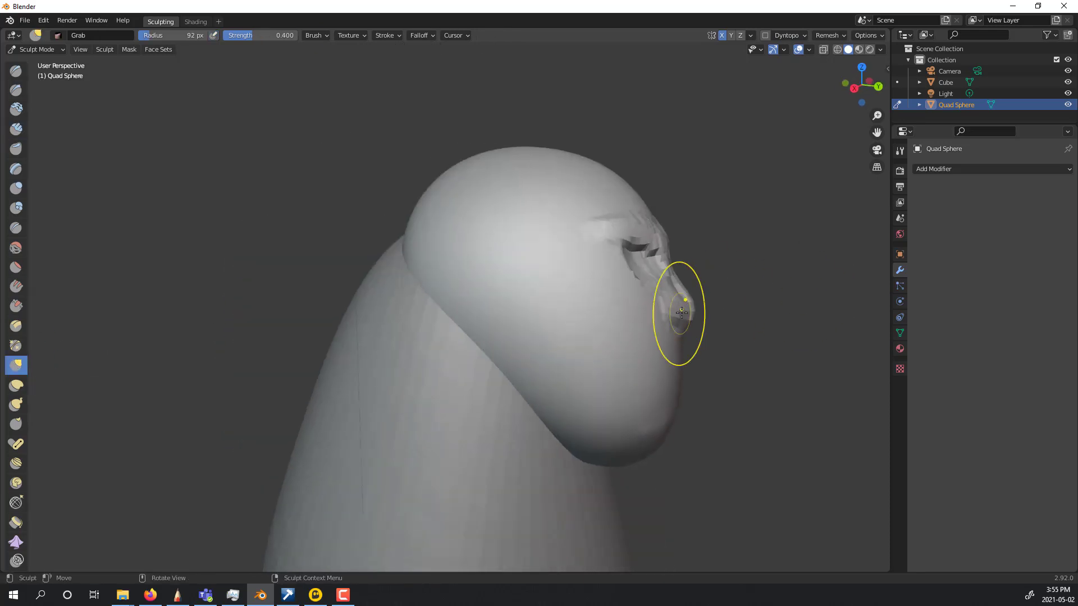
mouse_move(663, 247)
middle_down()
mouse_move(646, 239)
mouse_move(721, 251)
middle_up()
click(16, 90)
middle_drag(461, 422, 264, 414)
Reshape the jaw, chin and back of the skull using the Grab brush at larger radii up to 157 px.
key(g)
middle_drag(686, 292, 827, 369)
key(f)
click(814, 398)
drag(671, 436, 734, 474)
mouse_move(807, 343)
middle_down()
mouse_move(724, 397)
mouse_move(723, 374)
middle_up()
middle_drag(472, 479, 811, 95)
drag(449, 164, 472, 219)
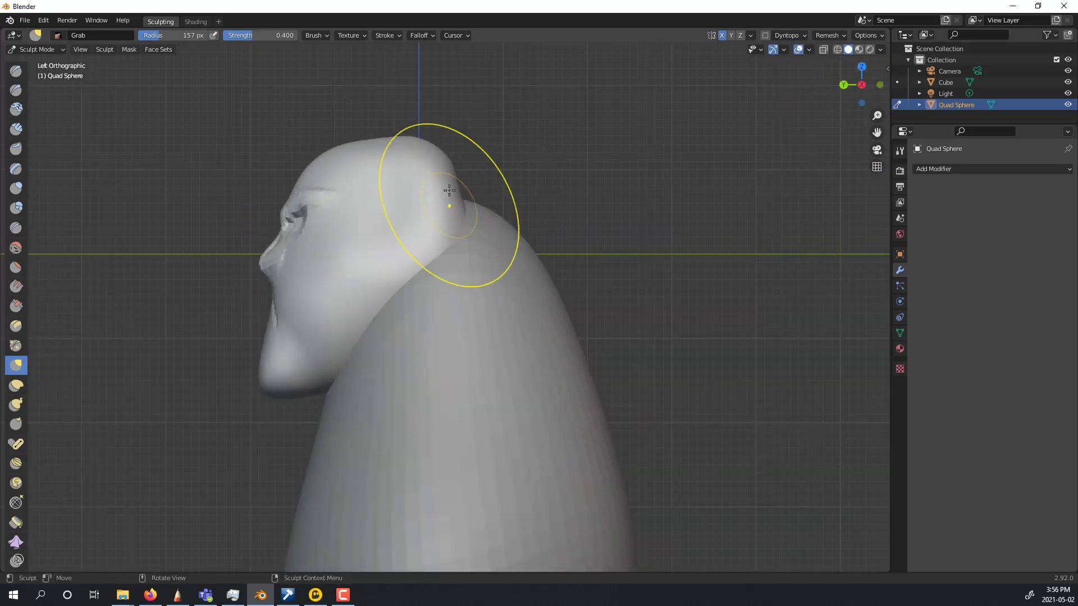
middle_drag(460, 191, 645, 221)
Build up the brow, cheeks and sides of the face with Clay Strips, adjusting the forms with the Grab brush.
key(c)
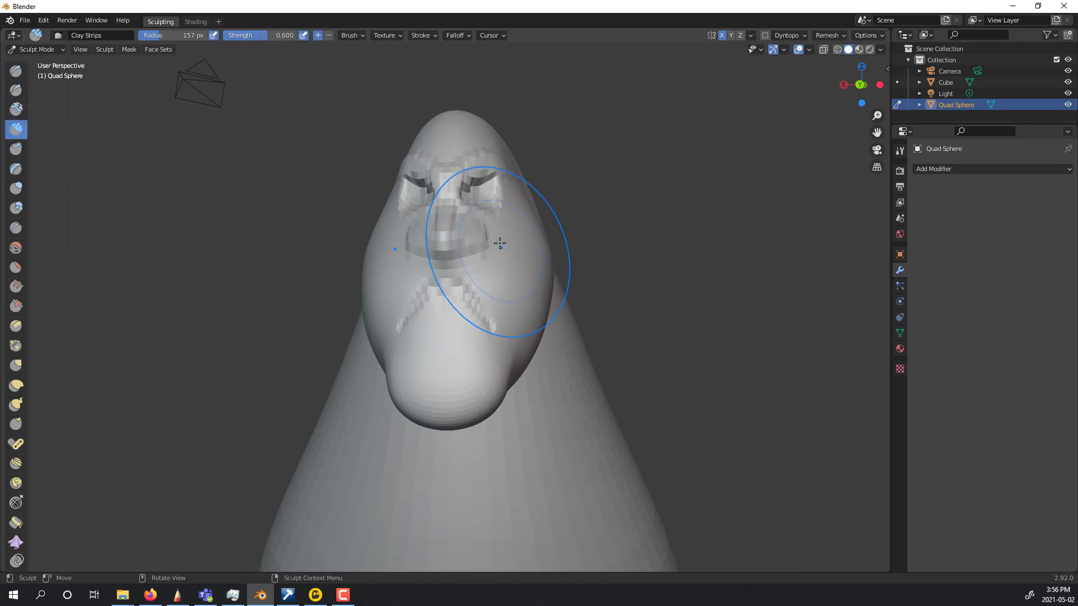
middle_drag(512, 214, 362, 327)
key(g)
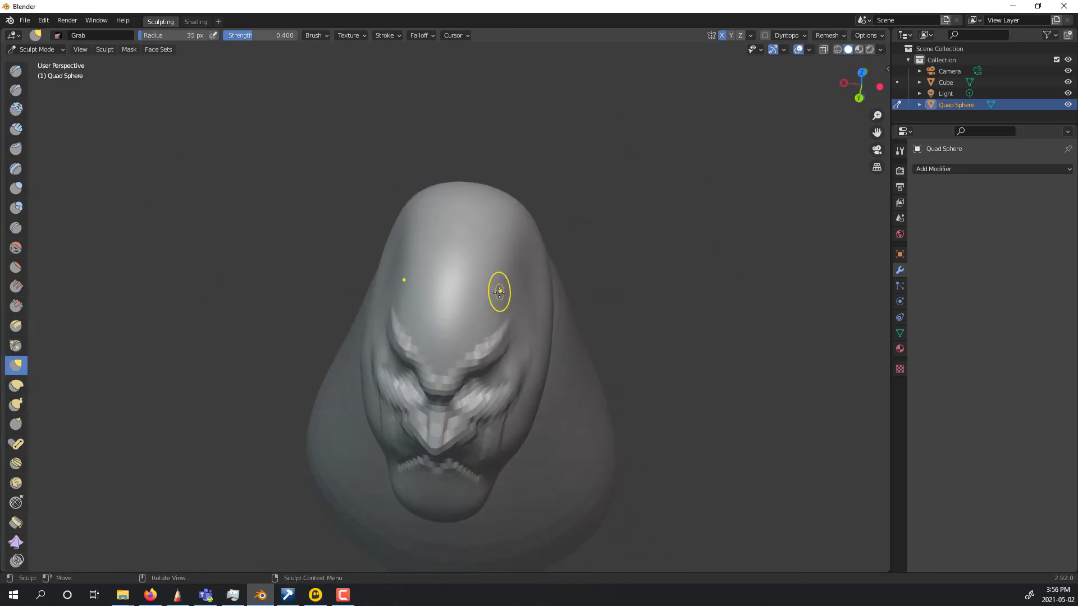
mouse_move(499, 296)
middle_down()
mouse_move(502, 331)
mouse_move(495, 206)
mouse_move(517, 151)
mouse_move(505, 196)
mouse_move(550, 252)
mouse_move(519, 300)
mouse_move(462, 257)
middle_up()
key(c)
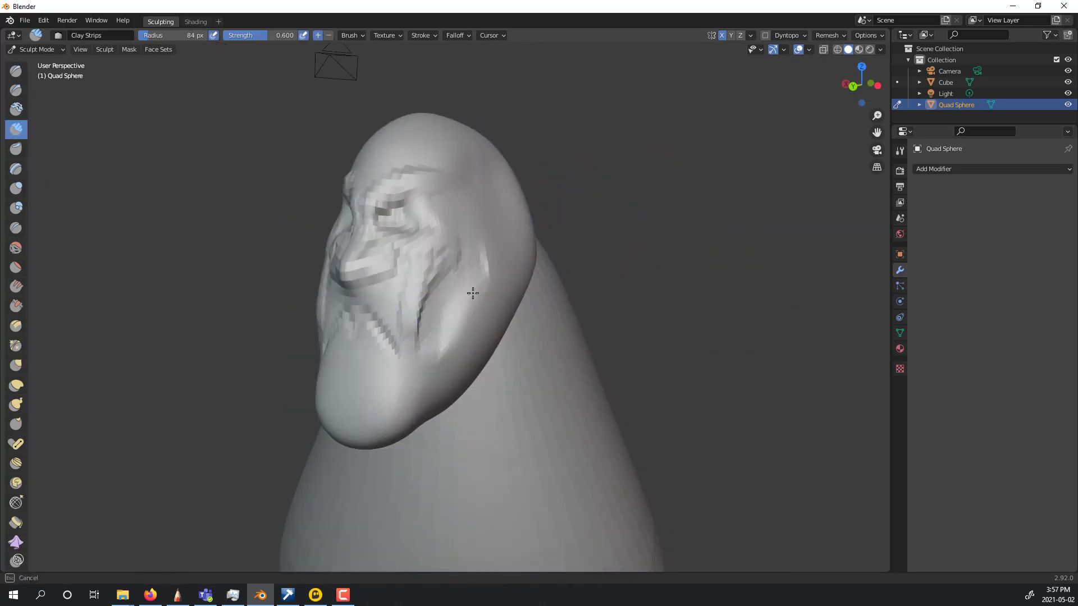
middle_drag(463, 311, 637, 308)
Select the body, enter Sculpt Mode on it and refine its shape with the Elastic Deform brush.
key(ctrl+Tab)
click(549, 314)
click(562, 359)
middle_drag(577, 387, 580, 369)
key(ctrl+Tab)
click(490, 453)
key(ctrl+Tab)
click(550, 390)
key(ctrl+Tab)
click(562, 470)
click(16, 385)
mouse_move(573, 320)
middle_down()
mouse_move(791, 289)
mouse_move(655, 321)
middle_up()
Switch to Object Mode and join the body and head into one object.
key(ctrl+Tab)
click(573, 355)
shift+click(451, 119)
key(ctrl+j)
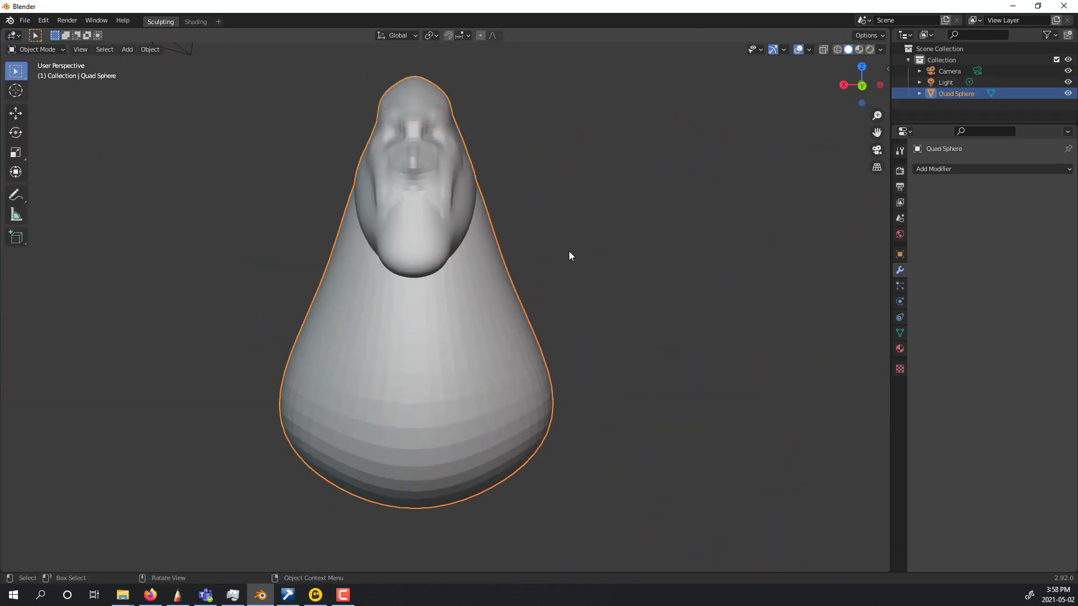
Enter Sculpt Mode on the joined figure and create a face set from the visible mesh.
key(ctrl+Tab)
click(589, 314)
click(159, 49)
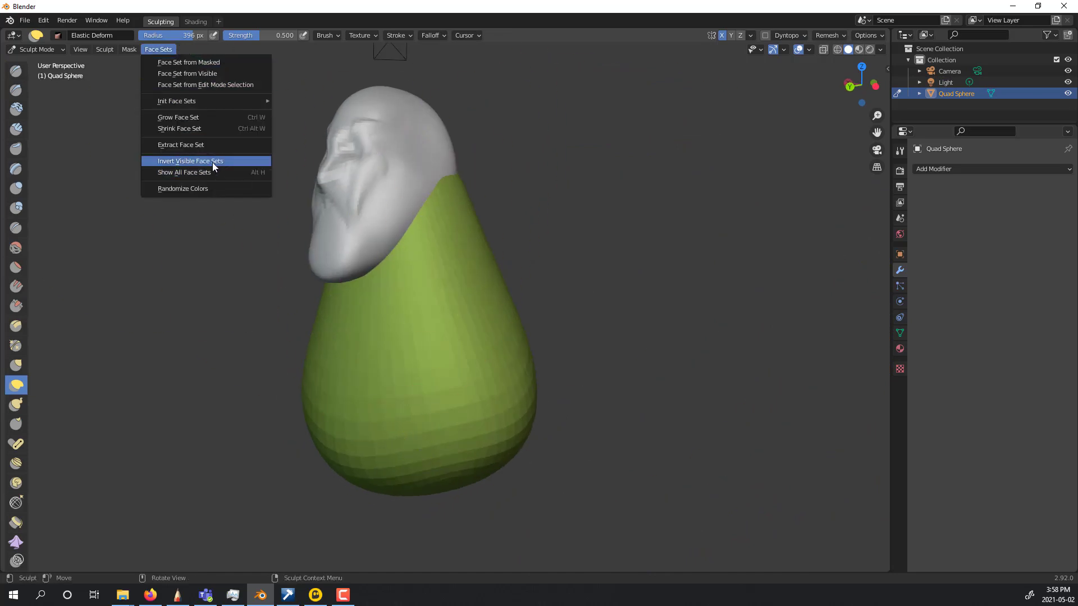
click(204, 73)
Sculpt along the seam where the back of the head meets the body.
middle_drag(428, 212, 412, 206)
scroll(683, 192, up, 6)
shift+middle_drag(449, 163, 494, 341)
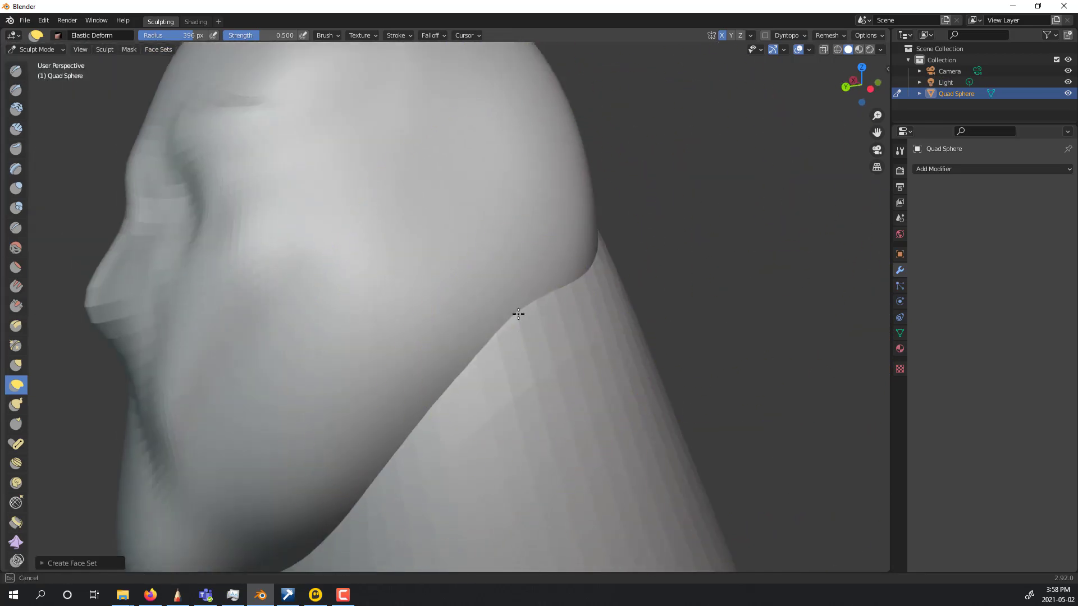
drag(494, 342, 539, 323)
scroll(736, 414, down, 4)
mouse_move(582, 250)
middle_down()
mouse_move(730, 393)
mouse_move(715, 387)
middle_up()
Remesh the joined figure so that the head and body form one continuous surface.
click(765, 35)
click(827, 36)
click(837, 146)
mouse_move(598, 351)
middle_down()
mouse_move(529, 348)
mouse_move(638, 321)
middle_up()
alt+drag(638, 322, 741, 308)
Lay long robe folds from the neck down the front of the body with Clay Strips at 98 px radius.
click(16, 130)
key(f)
click(669, 402)
ctrl+alt+drag(670, 402, 665, 360)
alt+shift+drag(665, 359, 668, 269)
alt+drag(645, 292, 662, 303)
mouse_move(441, 281)
mouse_down()
mouse_move(456, 407)
mouse_move(492, 441)
mouse_up()
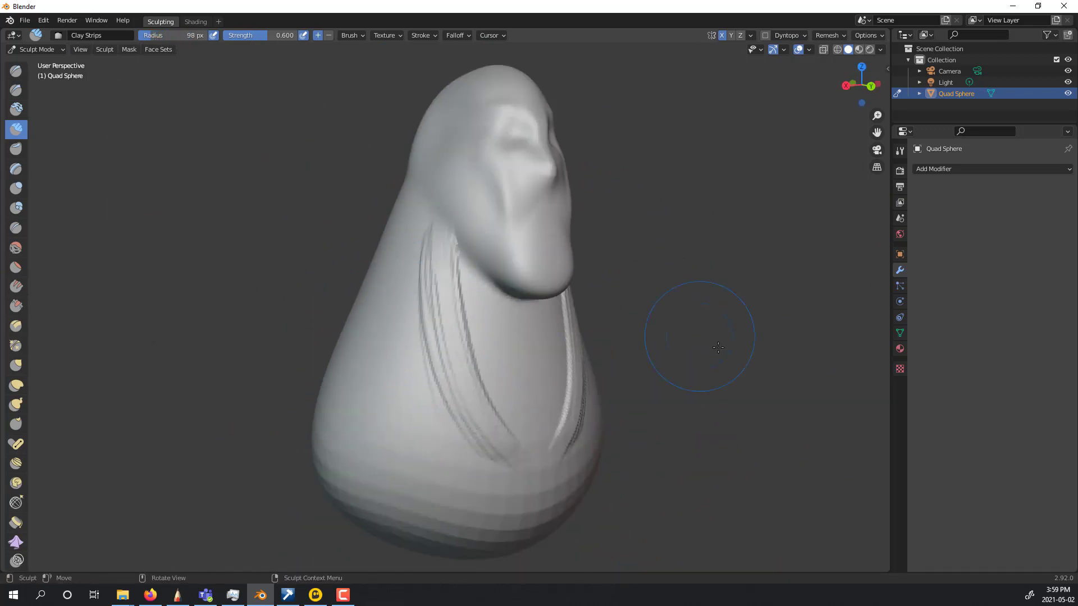
Add more Clay Strips strokes along the sides and chest to extend the draped folds.
middle_drag(728, 354, 635, 356)
drag(531, 315, 544, 197)
middle_drag(645, 336, 601, 337)
mouse_move(496, 348)
mouse_down()
mouse_move(518, 197)
mouse_move(466, 427)
mouse_up()
middle_drag(606, 364, 657, 364)
drag(458, 477, 435, 403)
Sculpt diagonal strips across the back of the body with Clay Strips at 63 px radius.
mouse_move(435, 403)
middle_down()
mouse_move(523, 367)
mouse_move(532, 253)
mouse_move(573, 389)
mouse_move(569, 430)
mouse_move(719, 339)
mouse_move(472, 216)
mouse_move(452, 219)
mouse_move(637, 260)
mouse_move(577, 241)
middle_up()
middle_drag(354, 297, 442, 355)
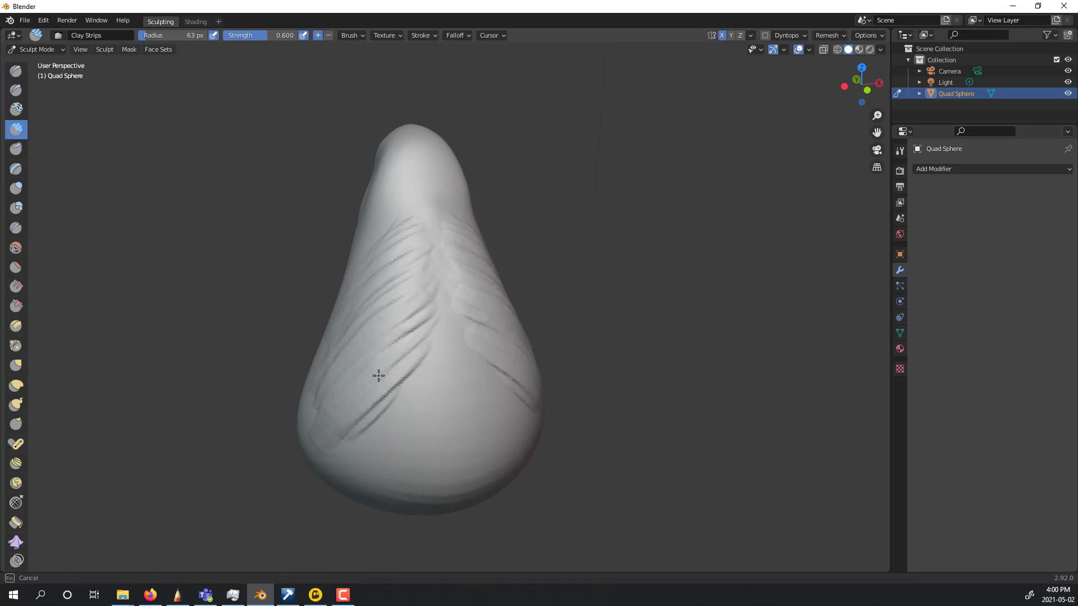
middle_drag(337, 352, 487, 341)
Carve creases into the back and side folds using the Draw Sharp brush at 94 px and 60 px radius.
middle_drag(414, 458, 639, 375)
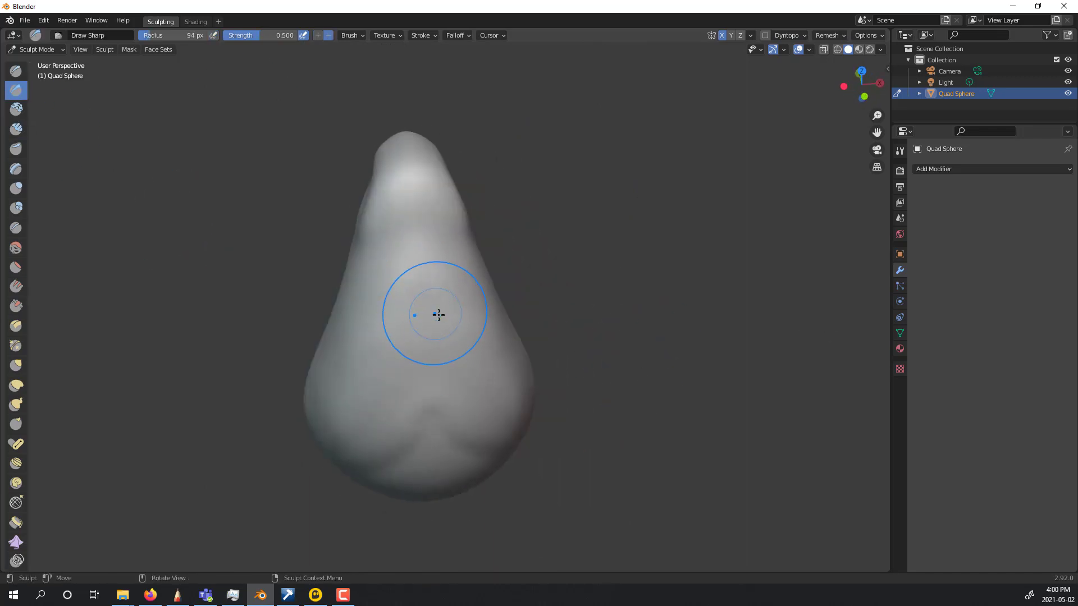
click(16, 90)
drag(433, 444, 425, 323)
middle_drag(467, 385, 490, 338)
drag(494, 258, 493, 399)
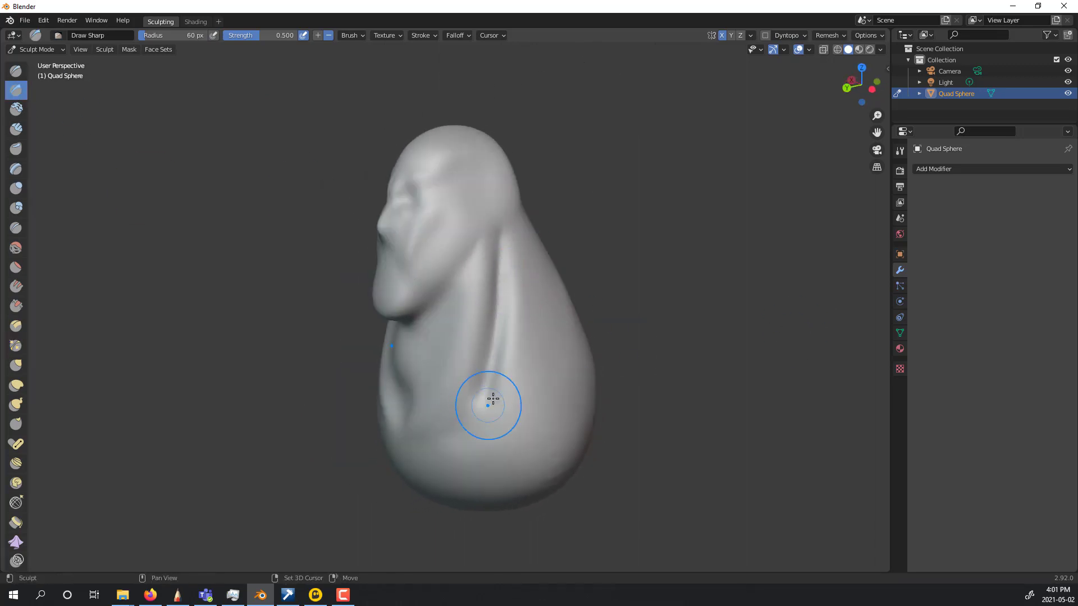
Build up the body folds with Clay Strips and nudge the nose tip with the Grab brush.
click(16, 129)
middle_drag(534, 393, 502, 380)
mouse_move(486, 419)
middle_down()
mouse_move(567, 352)
mouse_move(419, 332)
mouse_move(613, 317)
mouse_move(650, 188)
mouse_move(595, 253)
mouse_move(539, 236)
mouse_move(524, 218)
mouse_move(556, 231)
mouse_move(514, 239)
mouse_move(461, 281)
mouse_move(539, 276)
middle_up()
key(g)
drag(532, 292, 530, 296)
mouse_move(530, 296)
middle_down()
mouse_move(505, 190)
mouse_move(664, 203)
mouse_move(676, 137)
mouse_move(530, 230)
middle_up()
Sculpt the nose bridge, angry brow, lower eyelids and cheeks using Clay Strips at 81 px and 45 px radius.
click(18, 128)
drag(528, 224, 527, 228)
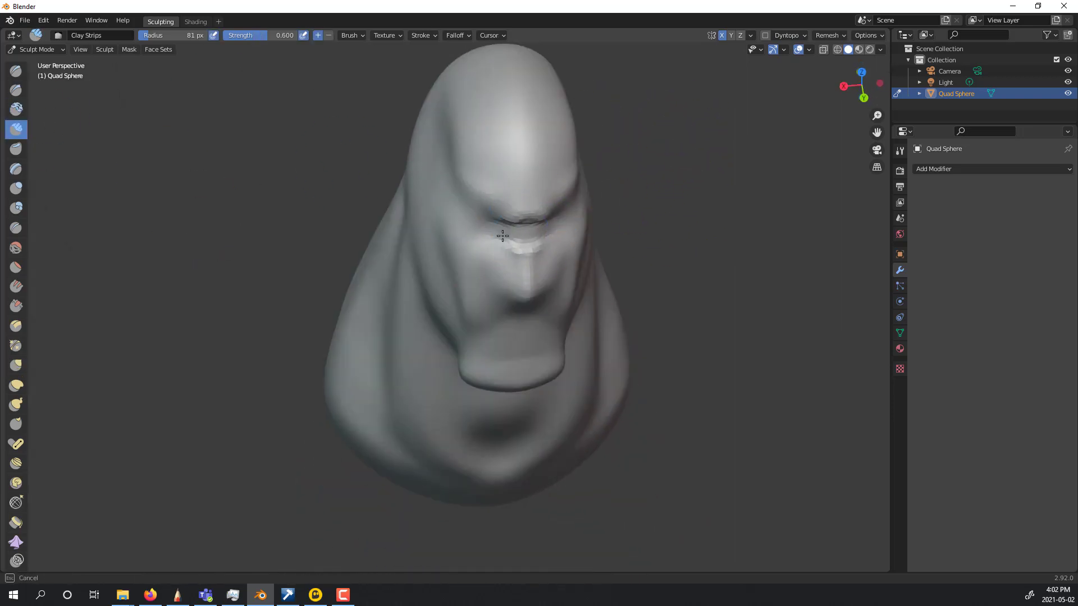
mouse_move(524, 232)
middle_down()
mouse_move(492, 202)
mouse_move(601, 177)
middle_up()
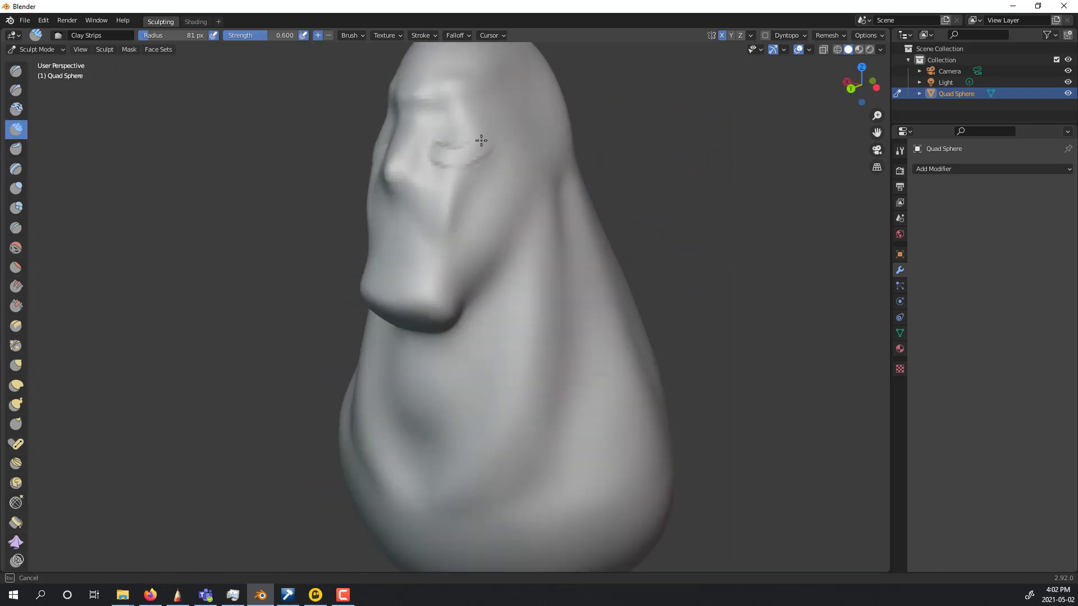
mouse_move(472, 153)
middle_down()
mouse_move(522, 125)
mouse_move(491, 116)
middle_up()
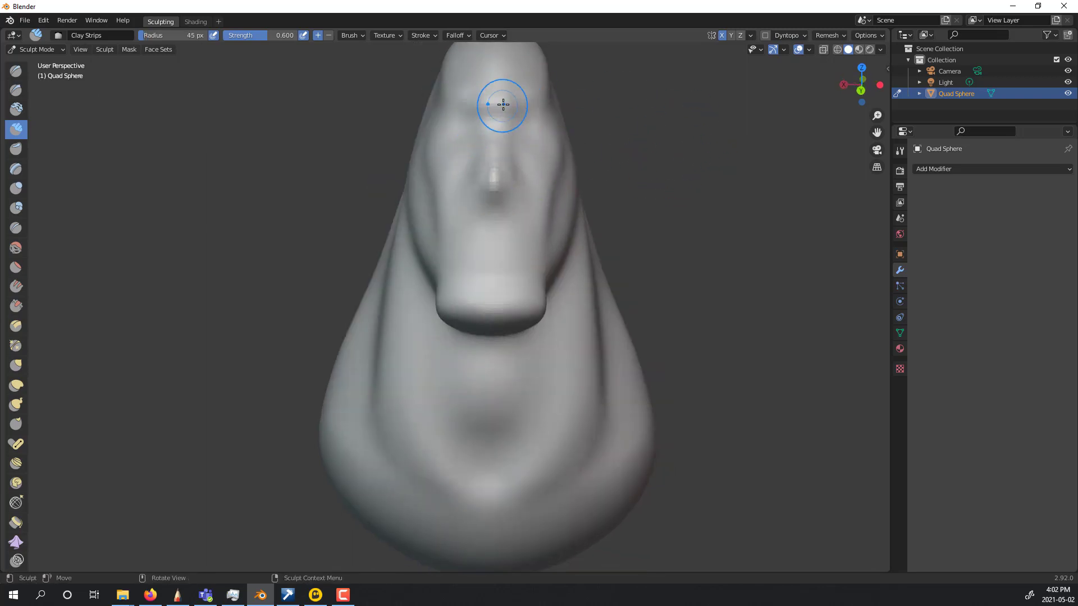
middle_drag(650, 134, 659, 114)
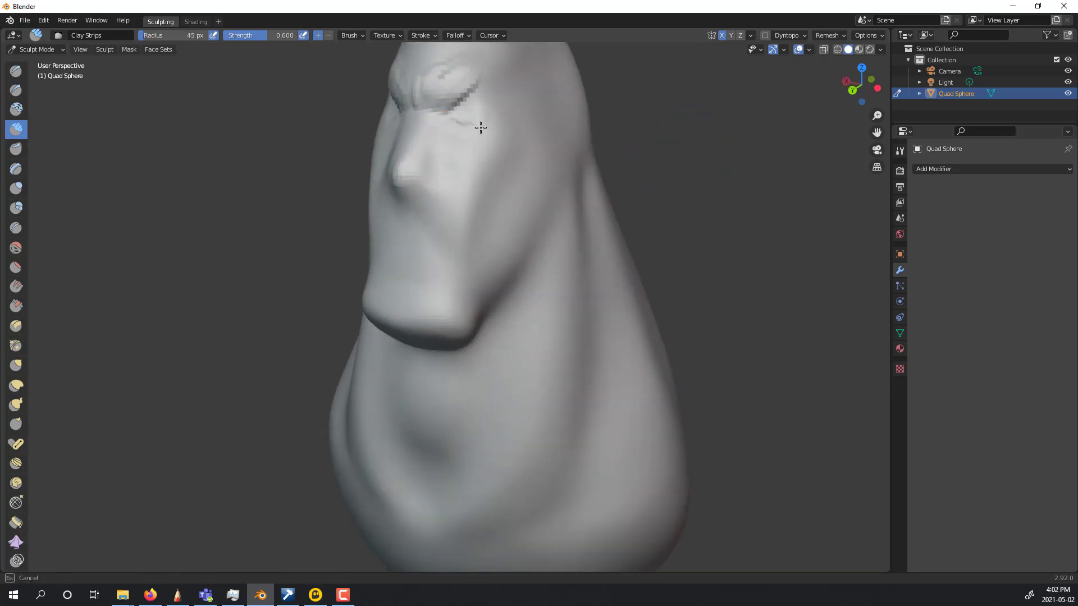
mouse_move(469, 113)
middle_down()
mouse_move(560, 108)
mouse_move(683, 133)
mouse_move(545, 286)
mouse_move(447, 273)
mouse_move(590, 298)
mouse_move(705, 353)
mouse_move(522, 279)
middle_up()
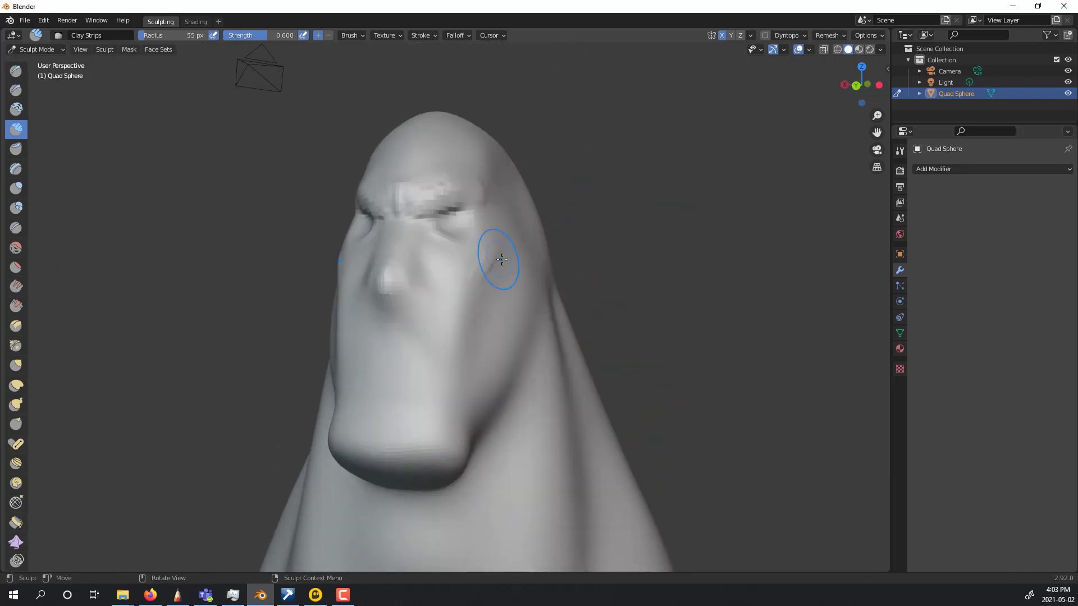
Build up the cheekbones and the sides of the jaw using Clay Strips at 67 px radius.
middle_drag(488, 368, 385, 438)
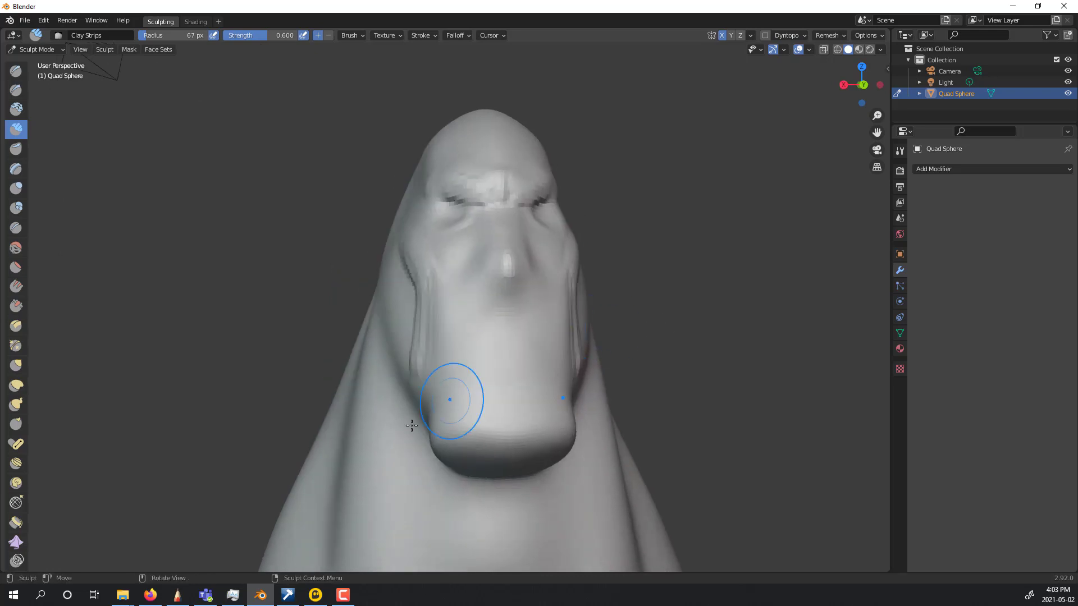
middle_drag(421, 470, 444, 352)
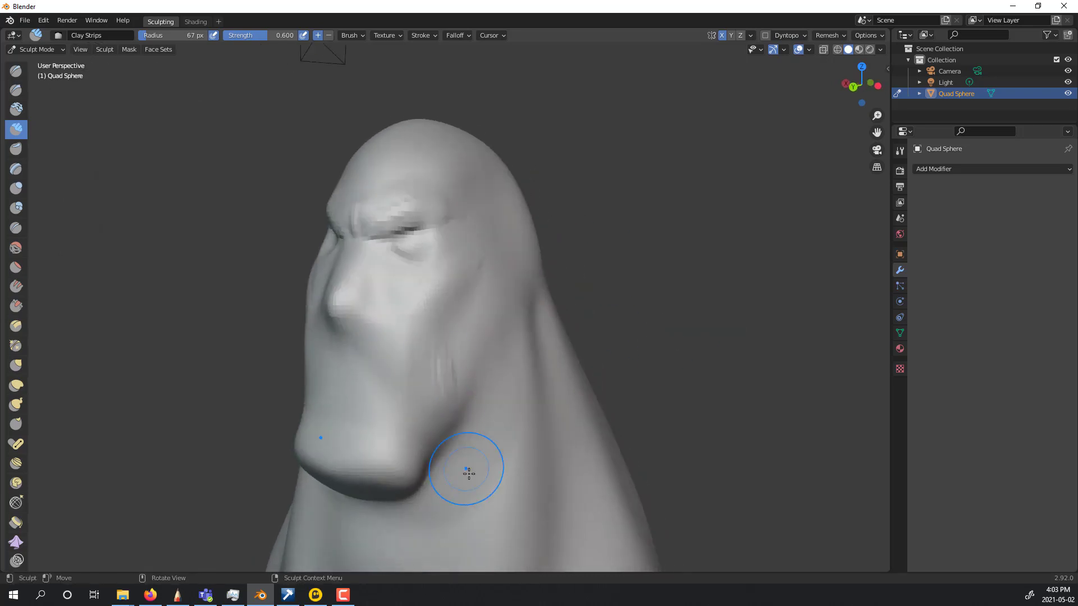
middle_drag(465, 464, 465, 343)
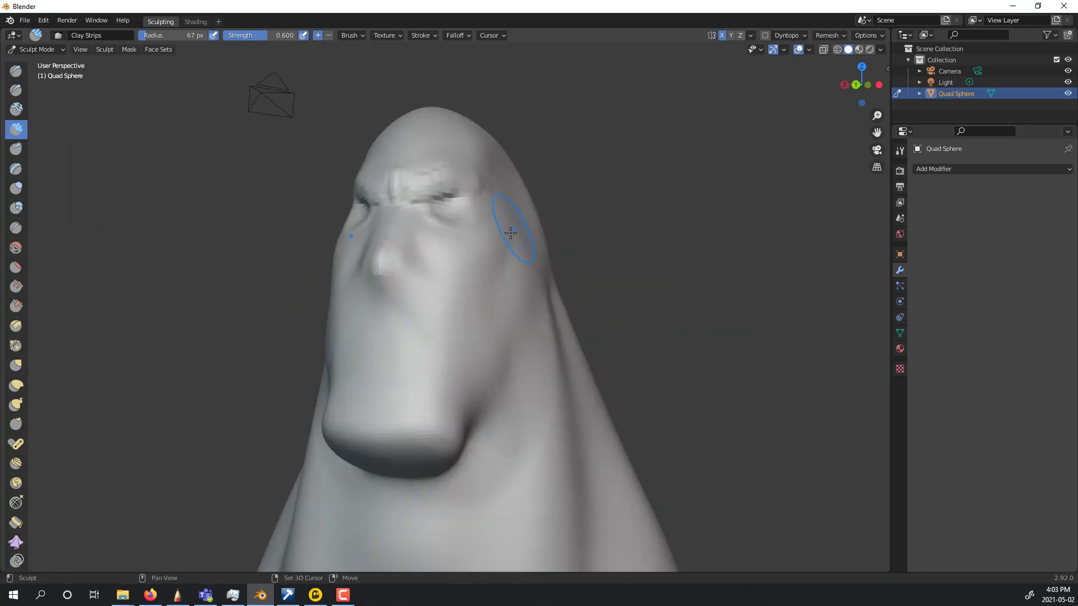
middle_drag(617, 405, 683, 385)
Sculpt draped folds across the chest and lower front of the robe using Clay Strips at 67 px radius.
drag(572, 465, 568, 505)
mouse_move(730, 443)
shift+middle_down()
mouse_move(729, 316)
mouse_move(712, 291)
shift+middle_up()
drag(561, 301, 568, 344)
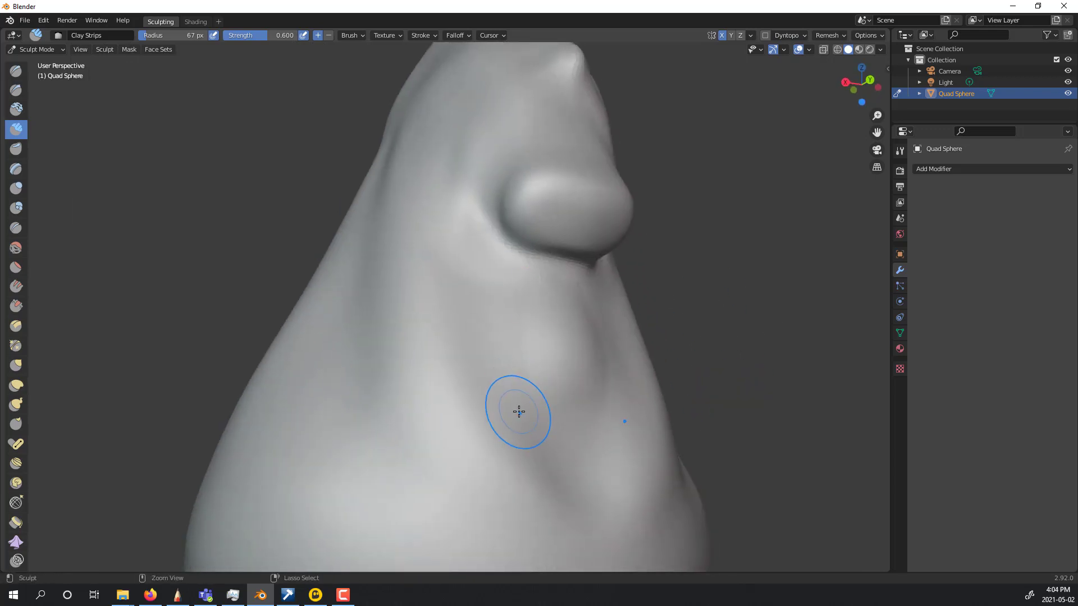
drag(478, 255, 523, 415)
key(ctrl+z)
middle_drag(520, 360, 483, 397)
mouse_move(755, 410)
ctrl+middle_down()
mouse_move(758, 369)
mouse_move(751, 463)
ctrl+middle_up()
mouse_move(459, 493)
middle_down()
mouse_move(646, 393)
mouse_move(474, 104)
mouse_move(320, 424)
middle_up()
mouse_move(290, 445)
mouse_down()
mouse_move(584, 444)
mouse_move(505, 449)
mouse_up()
middle_drag(445, 441, 453, 466)
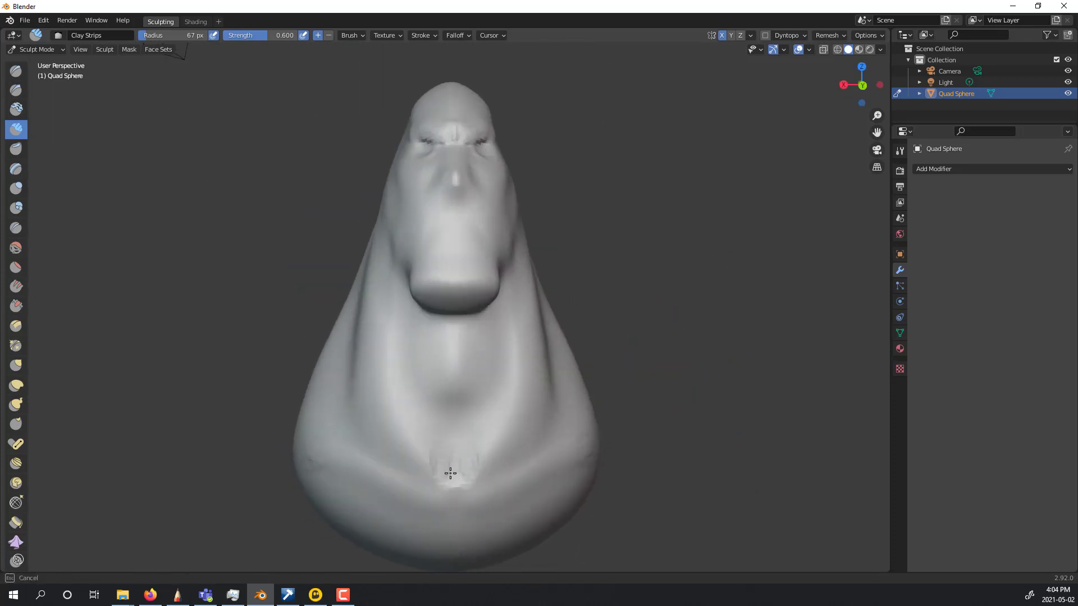
Shape the jawline with Clay Strips at 67 px, then carve the chin cleft and frowning mouth line with Draw Sharp at 16 px.
mouse_move(449, 489)
middle_down()
mouse_move(519, 392)
mouse_move(651, 355)
mouse_move(583, 309)
middle_up()
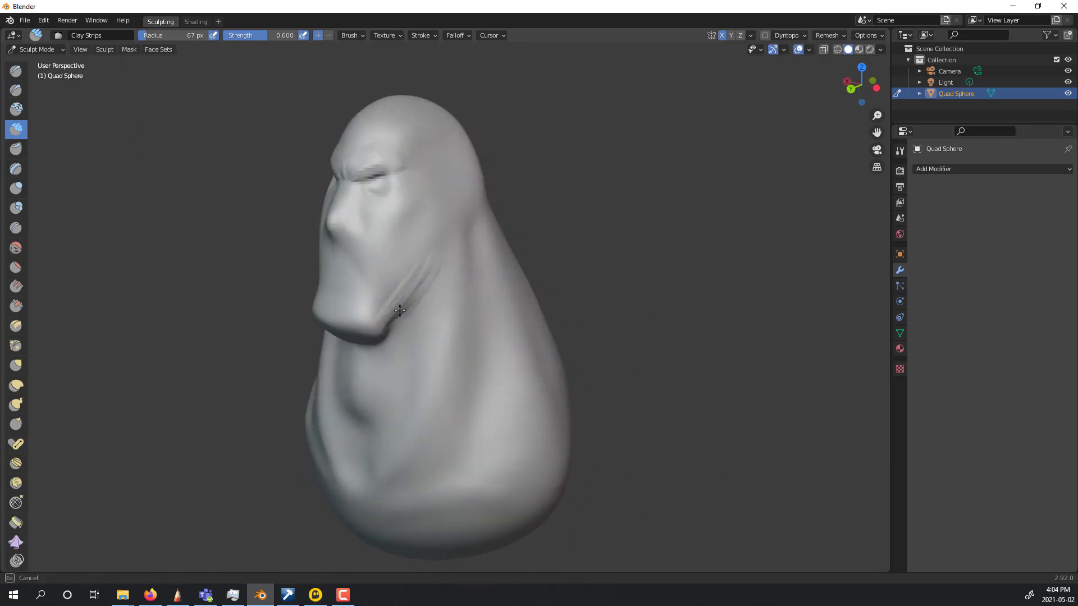
mouse_move(442, 207)
middle_down()
mouse_move(422, 303)
mouse_move(521, 270)
mouse_move(409, 312)
mouse_move(386, 301)
mouse_move(699, 312)
mouse_move(515, 294)
mouse_move(642, 239)
middle_up()
mouse_move(397, 375)
middle_down()
mouse_move(474, 218)
mouse_move(464, 331)
mouse_move(625, 265)
middle_up()
key(d)
scroll(481, 227, up, 3)
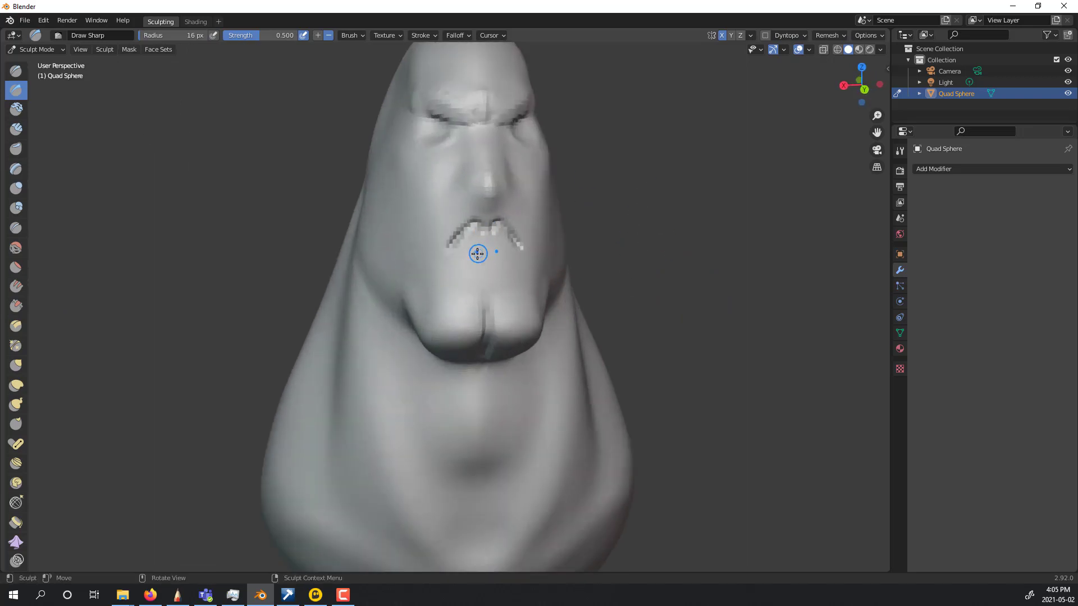
Build up the upper and lower lips around the mouth line using Clay Strips at 24 px radius.
middle_drag(478, 253, 152, 245)
key(f)
click(437, 246)
mouse_move(458, 247)
middle_down()
mouse_move(436, 246)
mouse_move(499, 261)
middle_up()
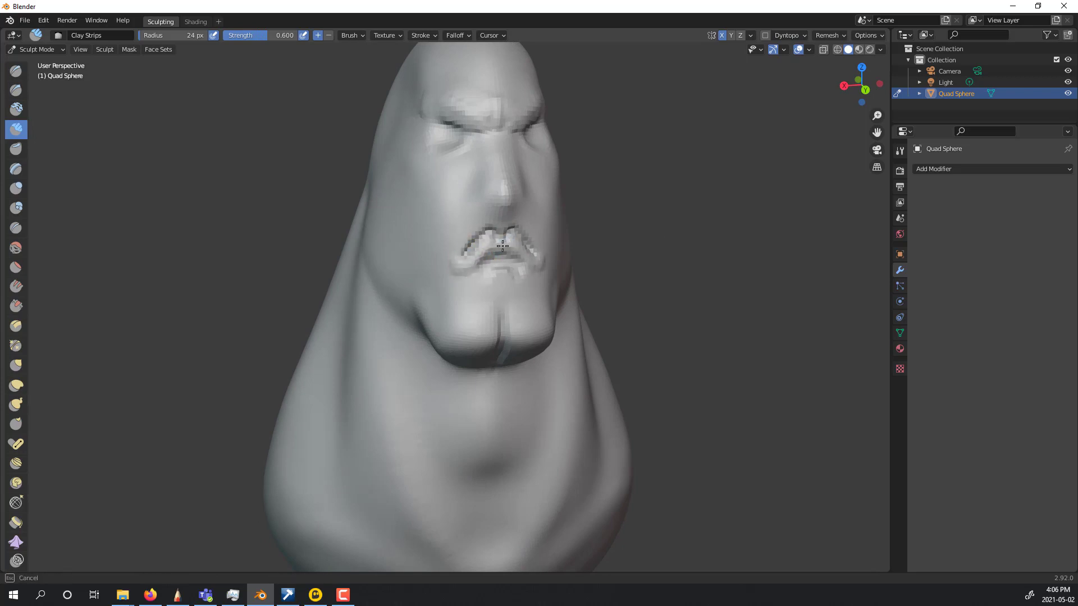
drag(461, 258, 464, 262)
middle_drag(719, 338, 692, 344)
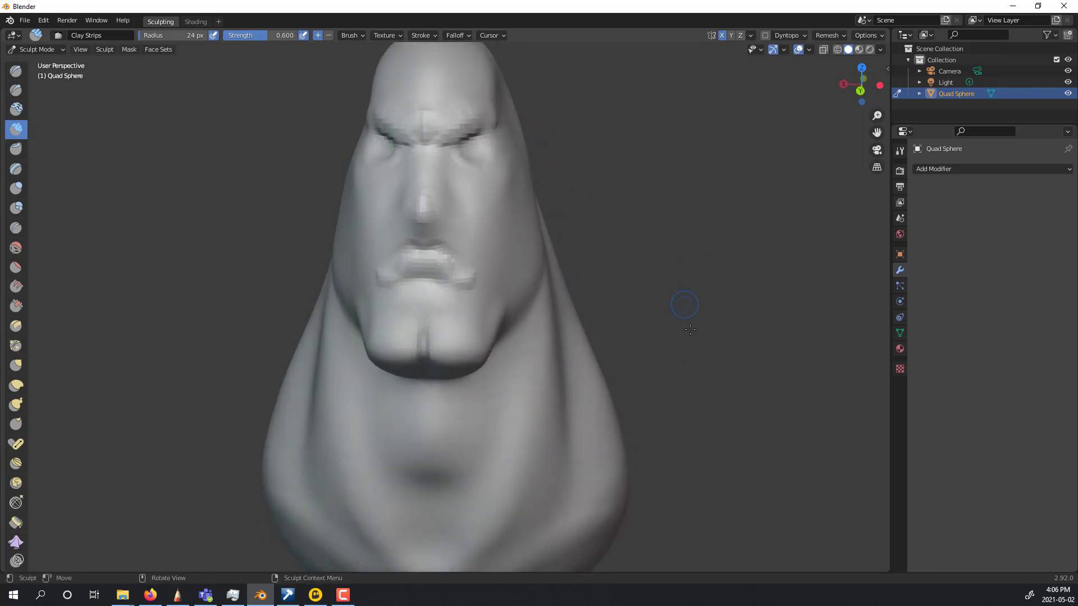
Remesh the sculpted figure.
click(836, 36)
click(830, 145)
mouse_move(713, 309)
middle_down()
mouse_move(364, 290)
mouse_move(440, 303)
middle_up()
ctrl+middle_drag(689, 312, 697, 382)
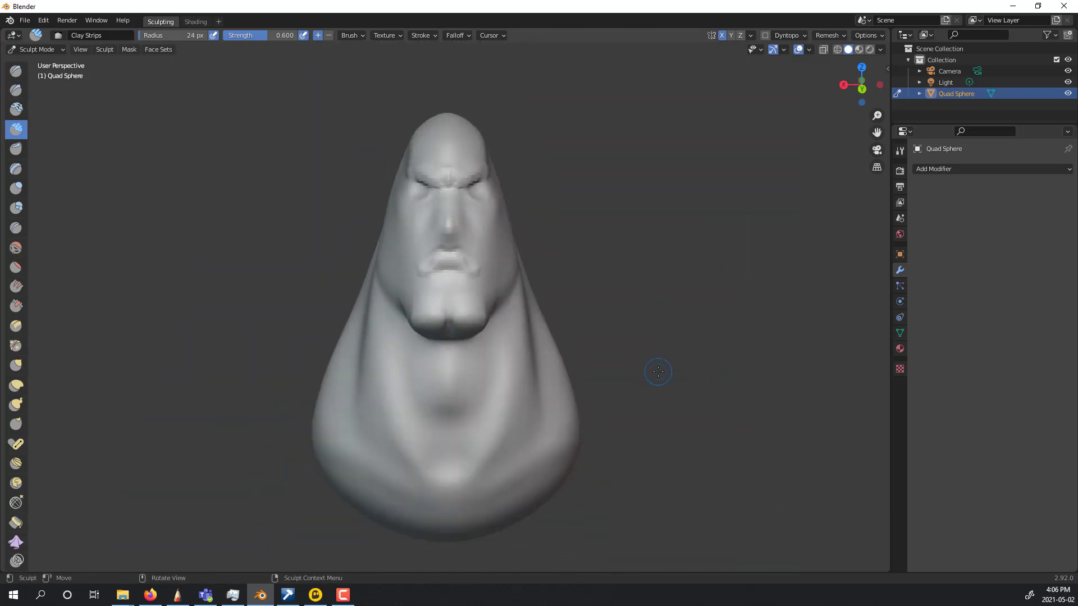
Reshape the forehead and lower the brow with Elastic Deform at 74 px and Grab at 101 px radius.
click(16, 385)
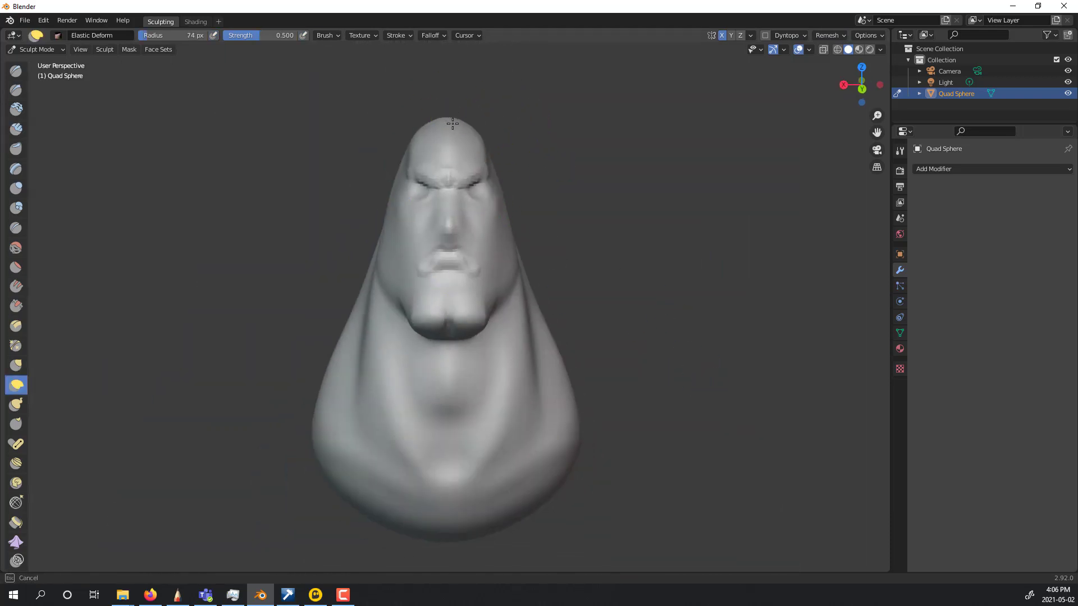
mouse_move(476, 140)
alt+mouse_down()
mouse_move(359, 163)
mouse_move(424, 172)
alt+mouse_up()
key(g)
alt+drag(609, 207, 646, 234)
alt+drag(470, 118, 577, 171)
middle_drag(584, 204, 336, 177)
middle_drag(527, 164, 595, 191)
key(b)
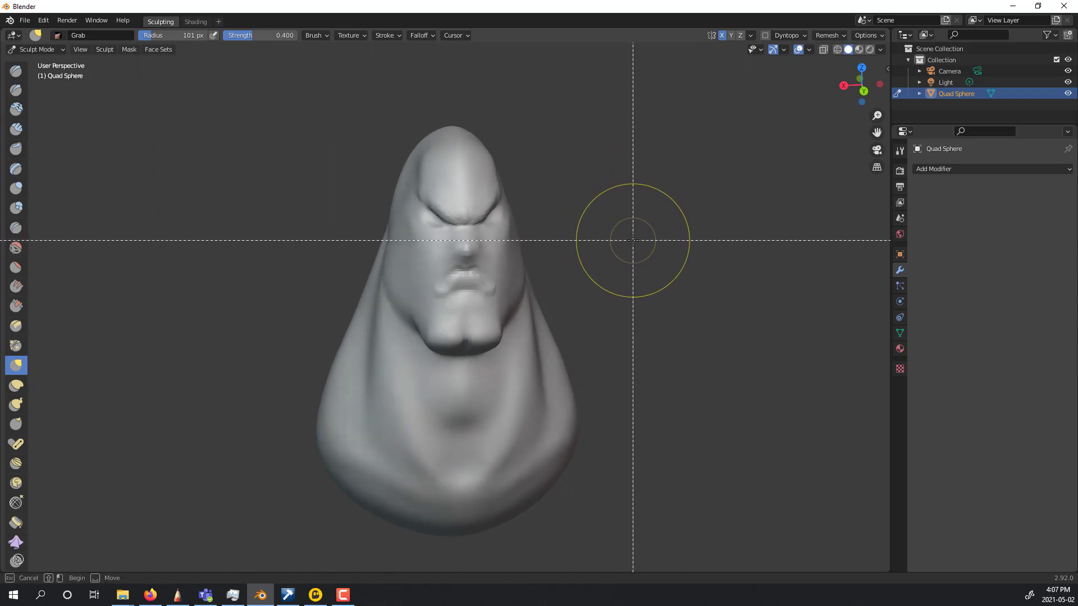
key(Escape)
ctrl+middle_drag(633, 241, 626, 196)
Build up the nose tip and nostril wings using Clay Strips at 45 px and 25 px radius.
click(16, 130)
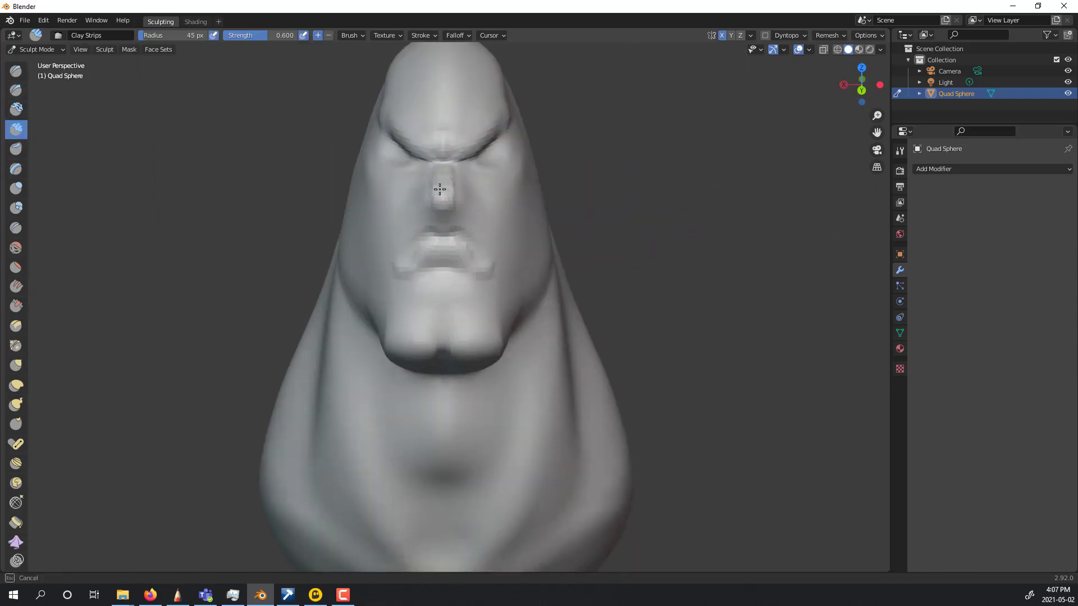
middle_drag(520, 130, 389, 206)
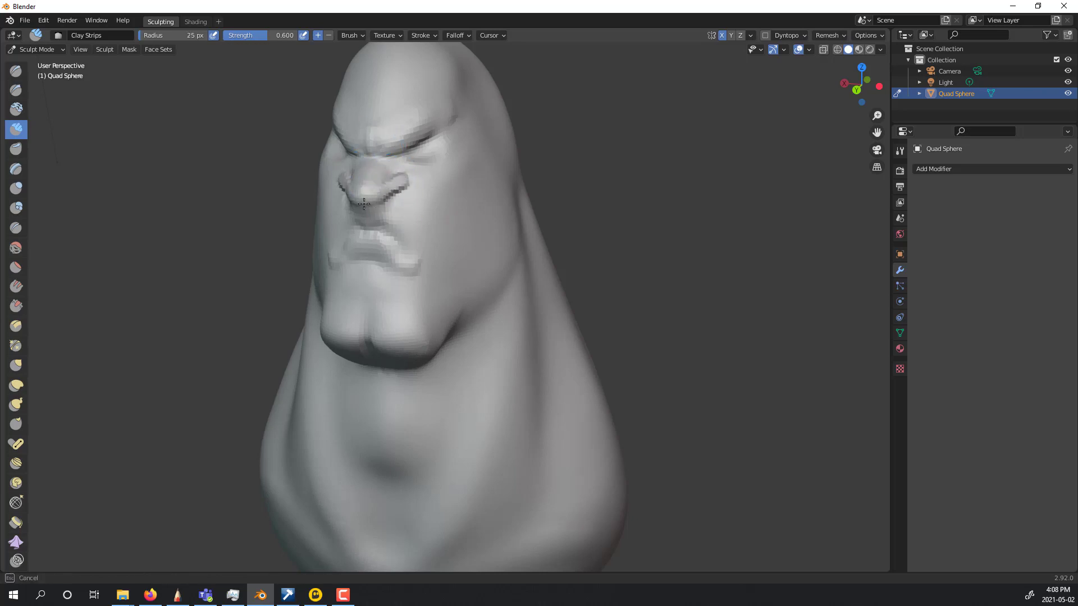
mouse_move(518, 155)
middle_down()
mouse_move(297, 228)
mouse_move(567, 224)
mouse_move(587, 188)
mouse_move(438, 191)
mouse_move(739, 120)
mouse_move(560, 253)
mouse_move(422, 316)
mouse_move(418, 302)
middle_up()
key(g)
Carve V-shaped frown creases into the forehead above the nose with Draw Sharp at 33 px radius.
click(15, 90)
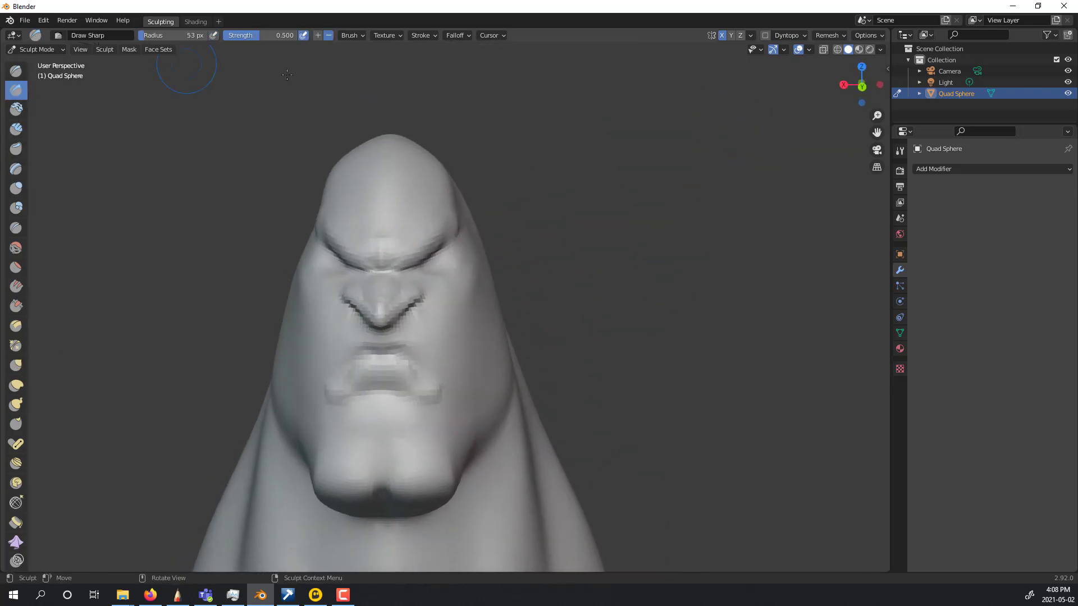
scroll(625, 270, down, 3)
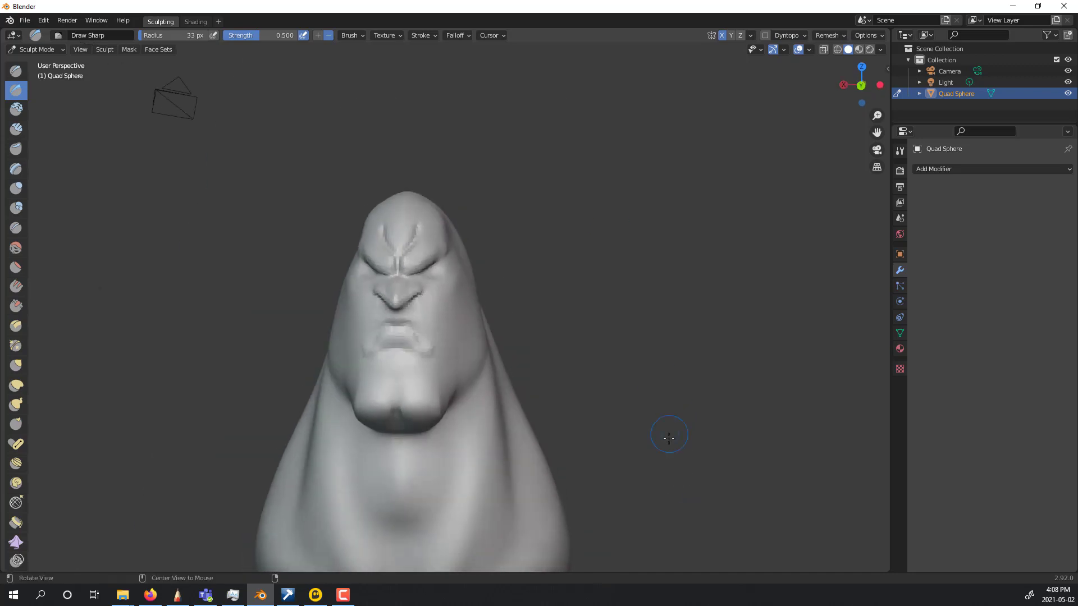
mouse_move(657, 364)
middle_down()
mouse_move(425, 307)
mouse_move(416, 320)
middle_up()
Define the cheekbones and the hollows beneath them using Clay Strips at 48 px radius.
key(c)
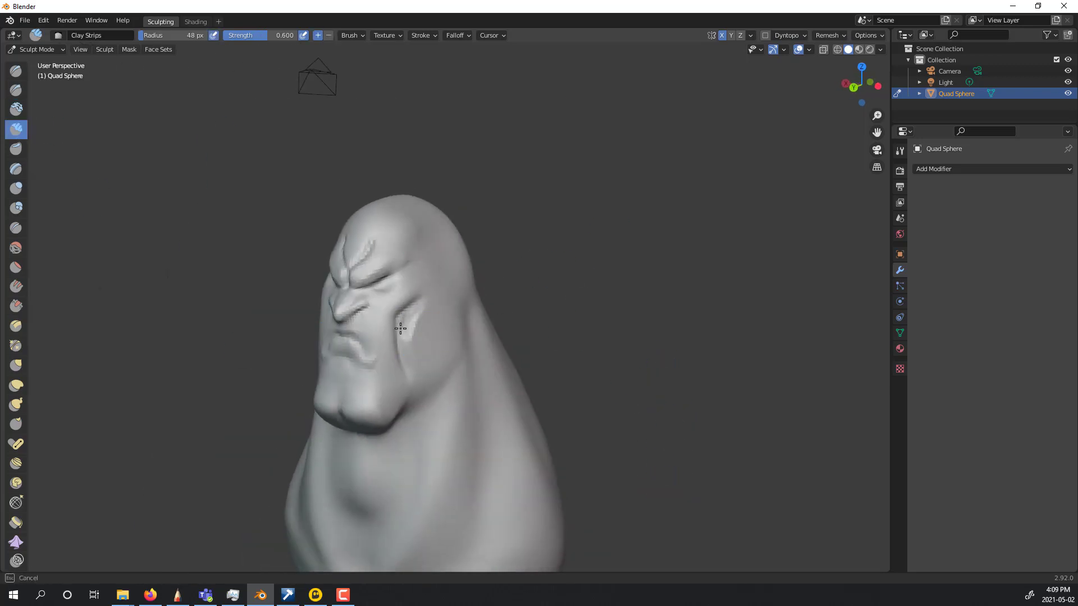
drag(415, 320, 422, 303)
mouse_move(422, 315)
middle_down()
mouse_move(626, 356)
mouse_move(753, 303)
mouse_move(659, 271)
mouse_move(632, 275)
middle_up()
Adjust the brow and eye area with Grab, then add lower eyelids with Clay Strips at 40 px radius.
scroll(633, 275, up, 2)
key(g)
drag(453, 237, 450, 242)
drag(400, 266, 395, 275)
middle_drag(595, 243, 396, 250)
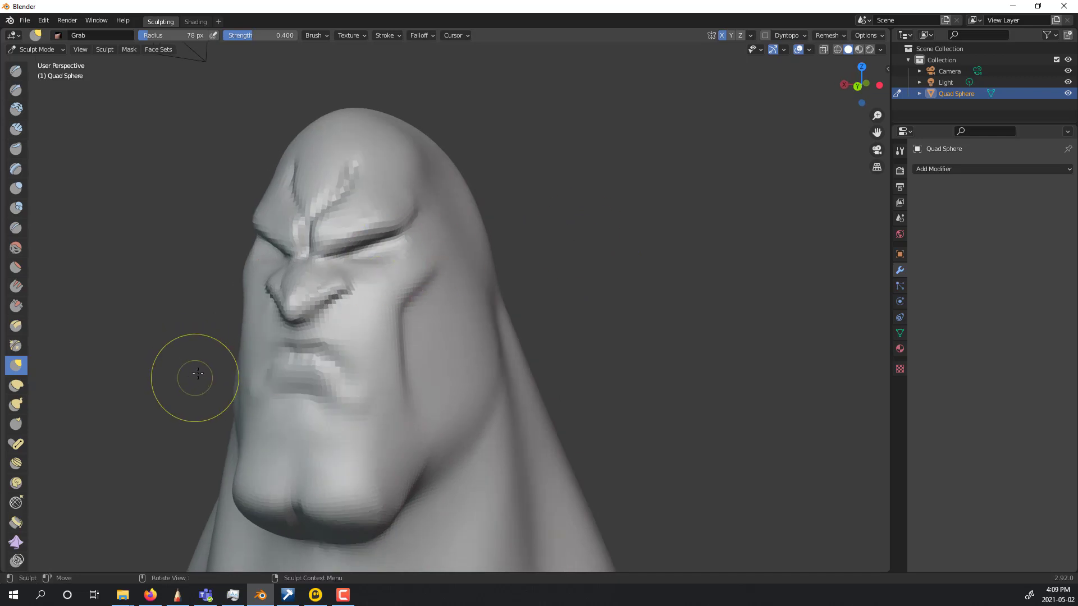
key(c)
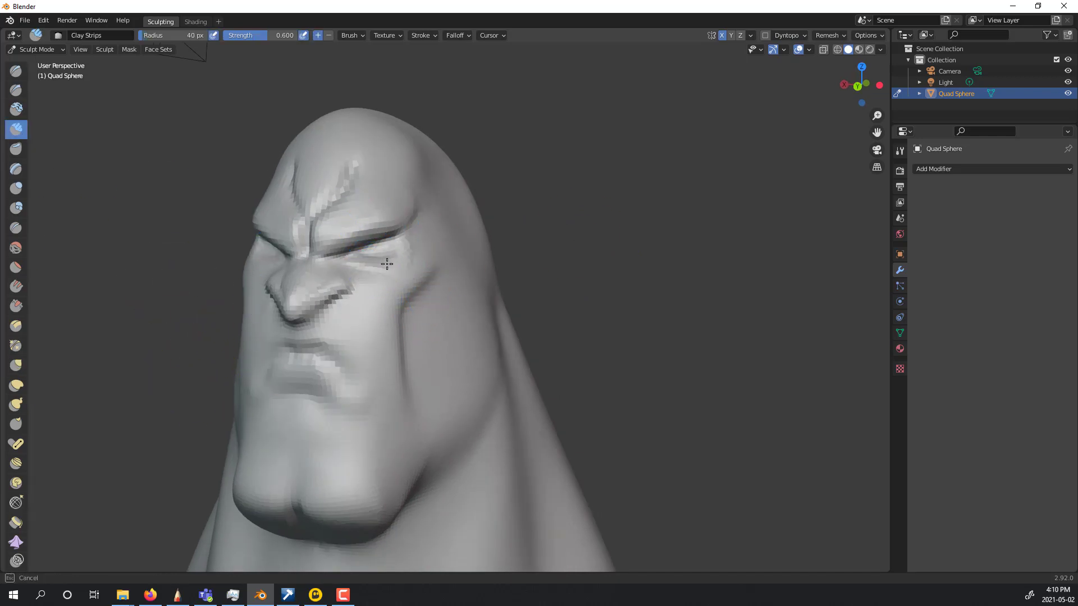
mouse_move(610, 305)
middle_down()
mouse_move(366, 319)
mouse_move(684, 380)
mouse_move(617, 314)
mouse_move(695, 218)
middle_up()
In Object Mode, add a cube with a Subdivision Surface modifier at viewport level 4 and apply the modifier.
key(ctrl+Tab)
click(548, 374)
middle_drag(669, 303, 729, 337)
ctrl+middle_drag(673, 365, 709, 402)
drag(731, 335, 619, 512)
key(shift+a)
click(764, 331)
click(954, 168)
click(848, 360)
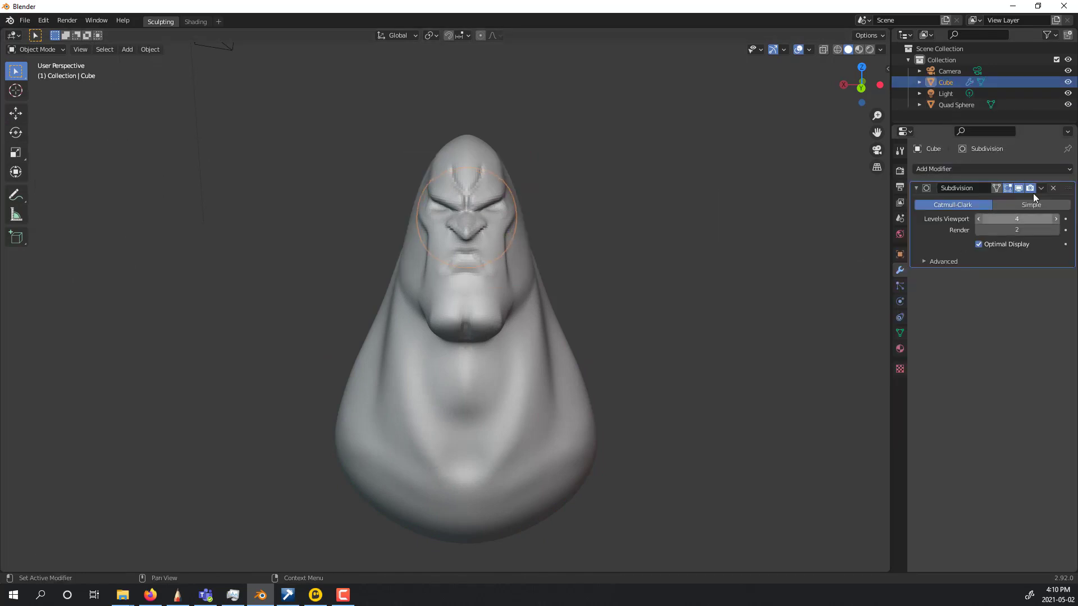
click(1054, 187)
Move the sphere in front of the face along Y, scale it down to eyeball size and shift it along X.
middle_drag(683, 250, 437, 191)
key(g)
key(y)
click(212, 194)
key(s)
click(236, 186)
key(g)
key(x)
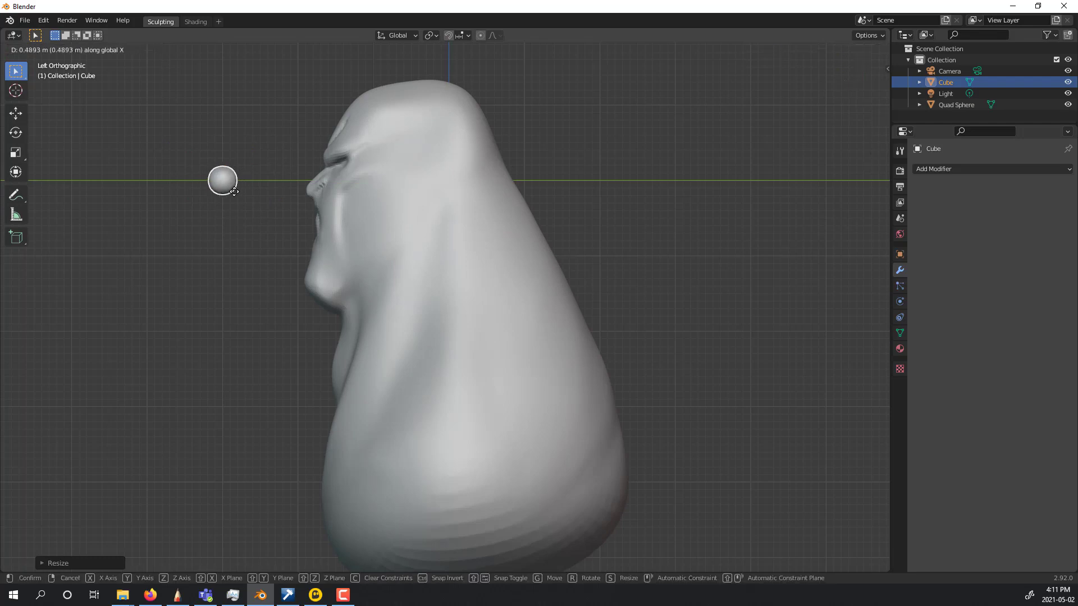
click(332, 187)
mouse_move(762, 312)
middle_down()
mouse_move(478, 177)
mouse_move(589, 184)
mouse_move(403, 169)
mouse_move(530, 149)
mouse_move(565, 155)
mouse_move(675, 320)
mouse_move(702, 314)
middle_up()
Mirror the eyeball along X with a Mirror modifier that uses Quad Sphere as the mirror object.
click(988, 168)
click(850, 289)
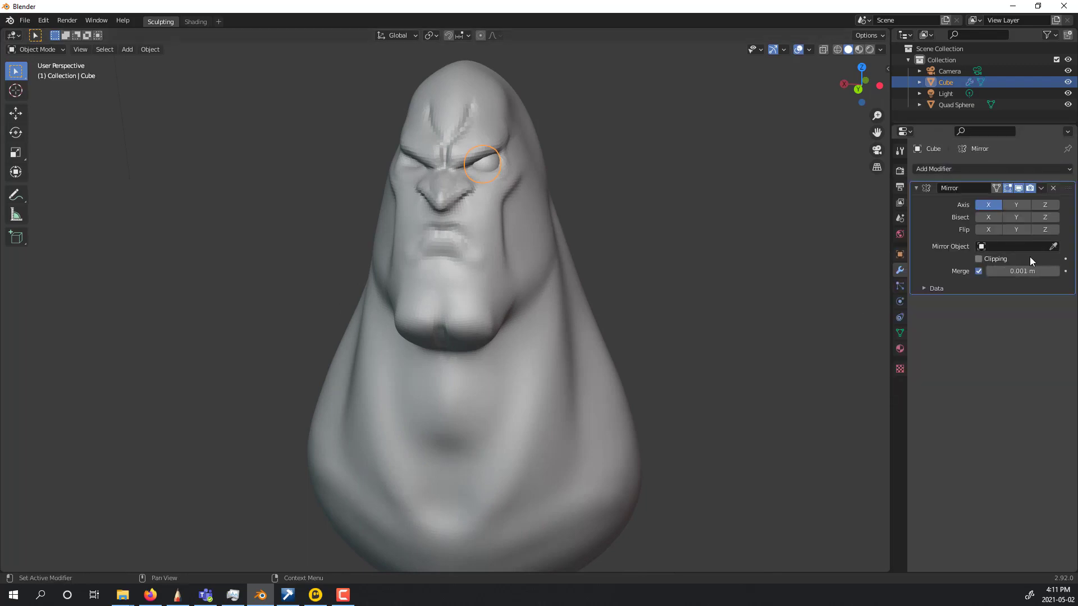
click(1053, 248)
click(458, 246)
middle_drag(716, 394, 747, 401)
click(956, 105)
middle_drag(739, 339, 725, 339)
key(ctrl+z)
Adjust the eyeballs' spacing along X so they sit in the eye sockets.
key(g)
key(x)
click(495, 166)
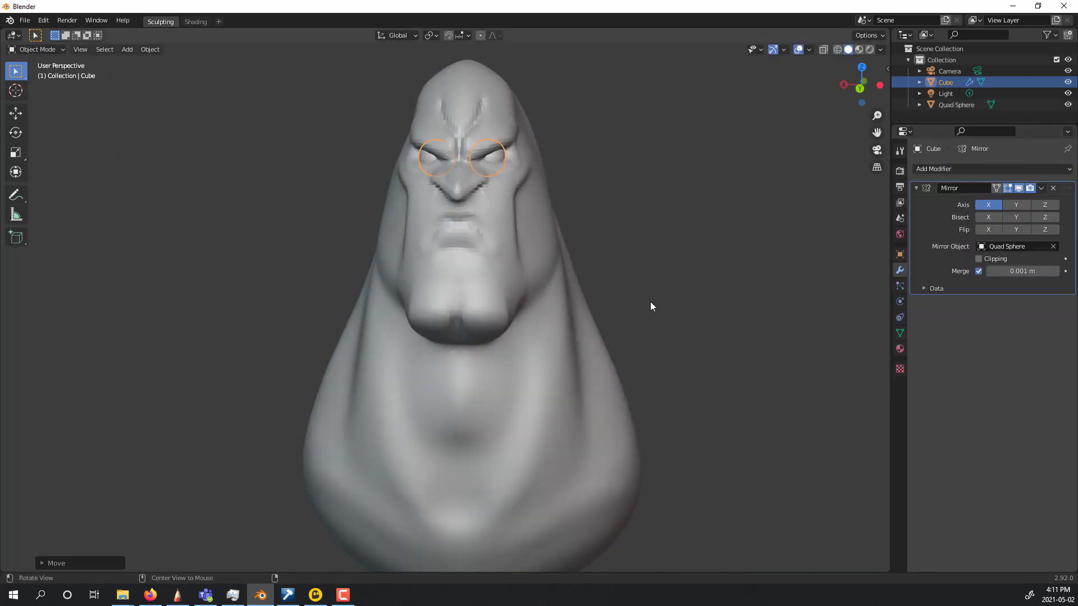
alt+drag(657, 306, 658, 317)
key(g)
key(x)
click(496, 179)
alt+drag(654, 245, 634, 253)
Select the figure, enter Sculpt Mode and examine the face and its eyes up close.
click(573, 303)
key(ctrl+Tab)
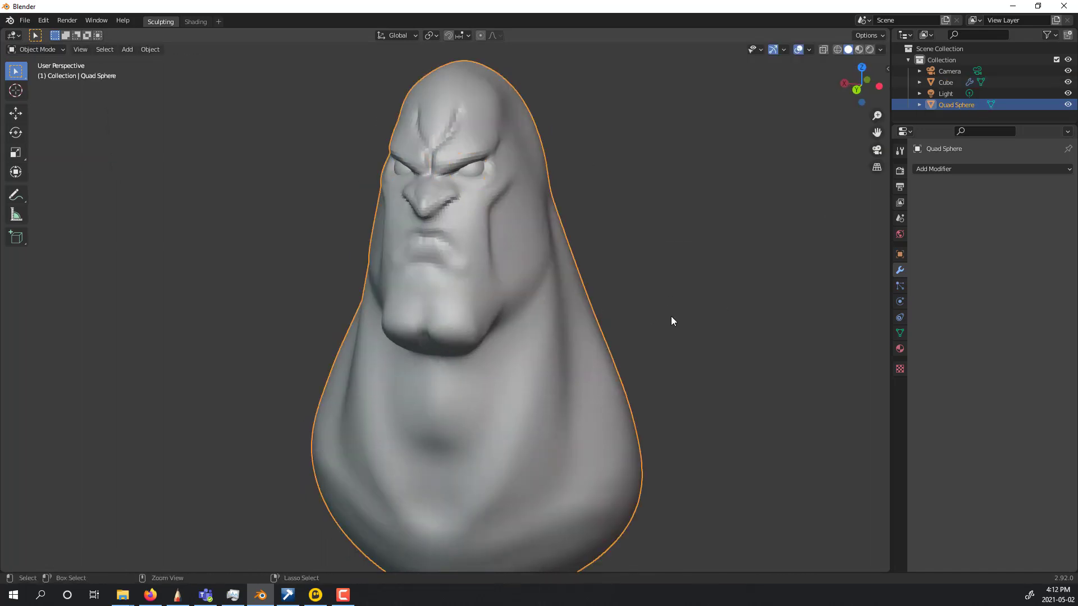
click(671, 381)
scroll(671, 337, up, 3)
scroll(632, 157, up, 1)
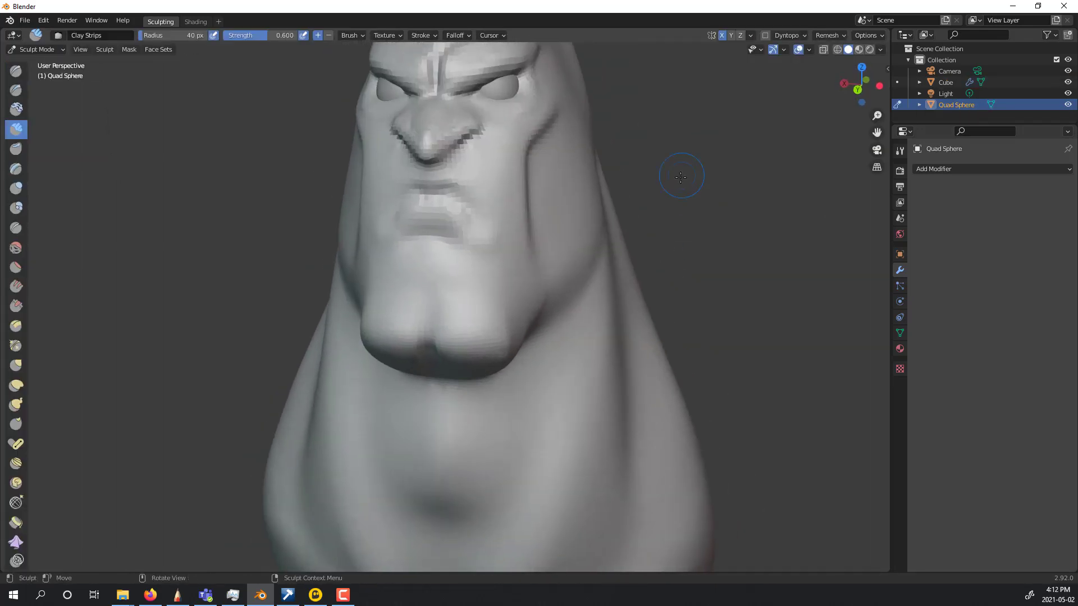
scroll(632, 157, up, 4)
scroll(698, 221, down, 8)
mouse_move(698, 222)
middle_down()
mouse_move(625, 200)
mouse_move(667, 245)
mouse_move(656, 250)
middle_up()
In Object Mode, add another cube with a Subdivision Surface modifier at viewport level 3 and apply the modifier.
key(ctrl+Tab)
click(581, 280)
middle_drag(719, 163, 692, 150)
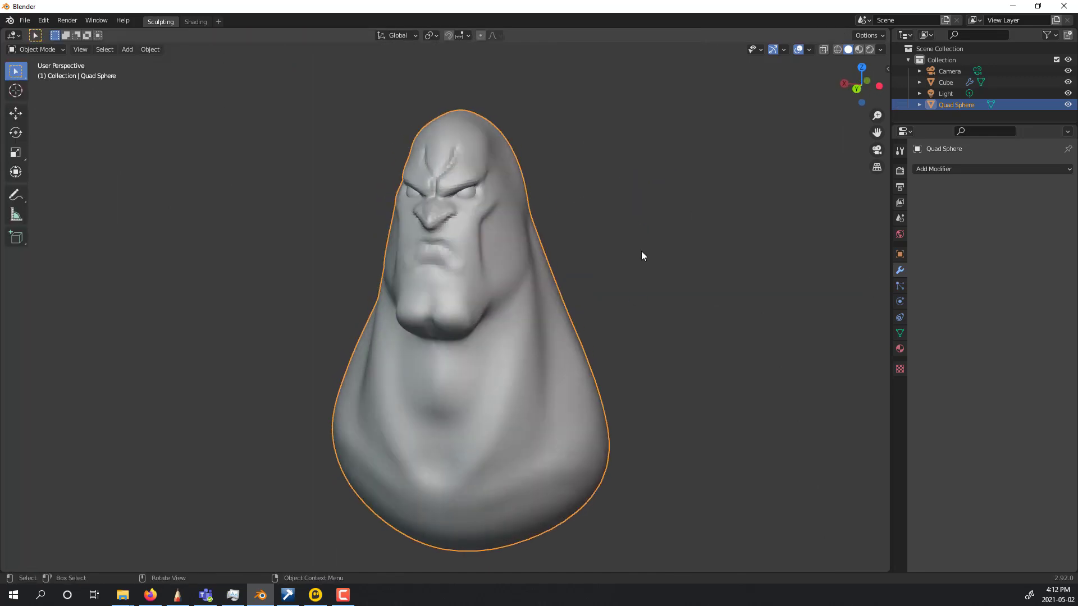
key(shift+a)
mouse_move(640, 258)
click(682, 270)
click(982, 168)
click(837, 385)
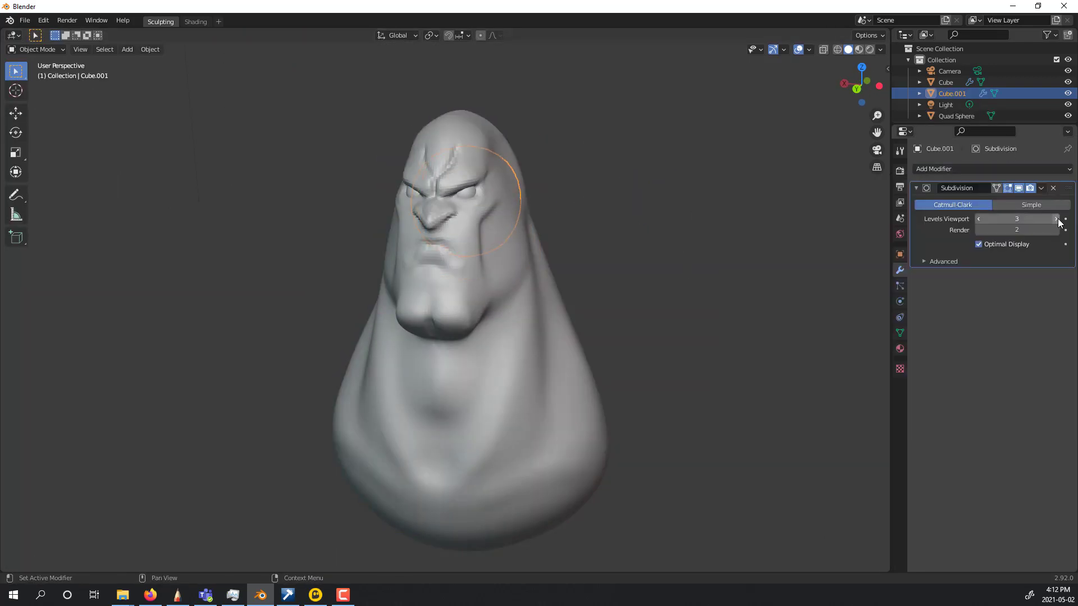
mouse_move(734, 393)
middle_down()
mouse_move(755, 397)
mouse_move(738, 395)
middle_up()
click(1040, 188)
click(1021, 202)
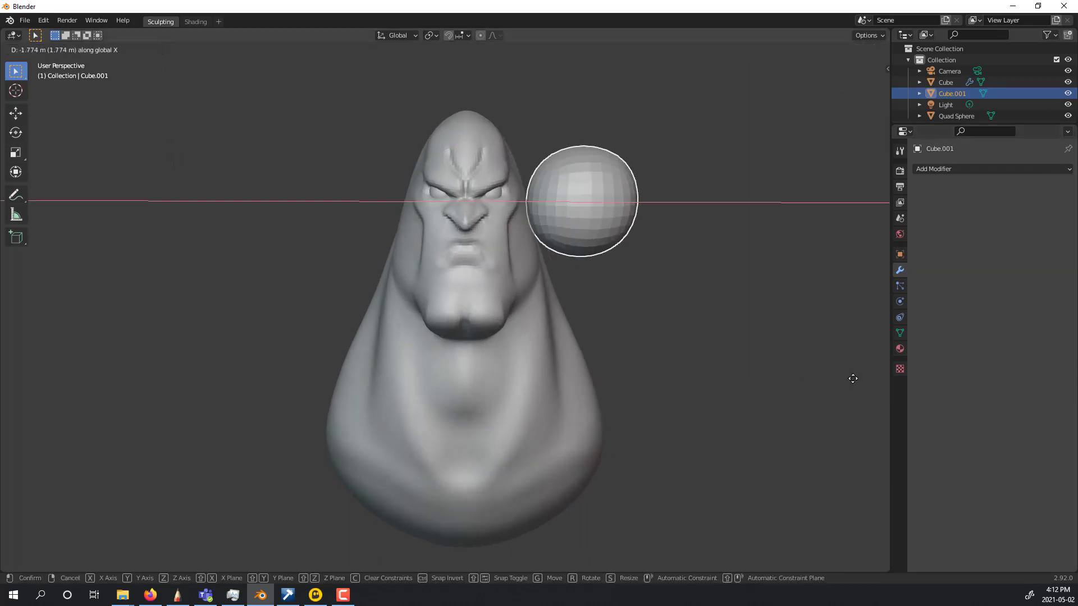
Move the new sphere out along X and position it beside the head.
key(g)
key(x)
click(850, 379)
middle_drag(847, 380, 771, 415)
key(g)
click(564, 288)
Try scaling the ear sphere along Y.
key(s)
key(y)
click(540, 357)
drag(730, 388, 711, 410)
key(ctrl+z)
Scale the sphere along Z and shrink it overall to ear size.
middle_drag(712, 413, 792, 393)
key(s)
key(z)
click(654, 248)
middle_drag(710, 314, 704, 340)
key(s)
click(616, 219)
Place the ear sphere against the side of the head and adjust its depth along Y.
middle_drag(616, 219, 566, 274)
key(g)
click(651, 262)
key(g)
key(y)
click(587, 275)
Rotate the ear sphere about Z and Y and fit it against the head along X.
middle_drag(634, 271, 709, 242)
key(r)
key(z)
click(696, 279)
middle_drag(696, 280, 748, 253)
key(r)
key(y)
click(745, 264)
key(g)
key(x)
click(738, 260)
Mirror the ear along X with a Mirror modifier using Quad Sphere as the mirror object, then apply the modifier.
click(954, 169)
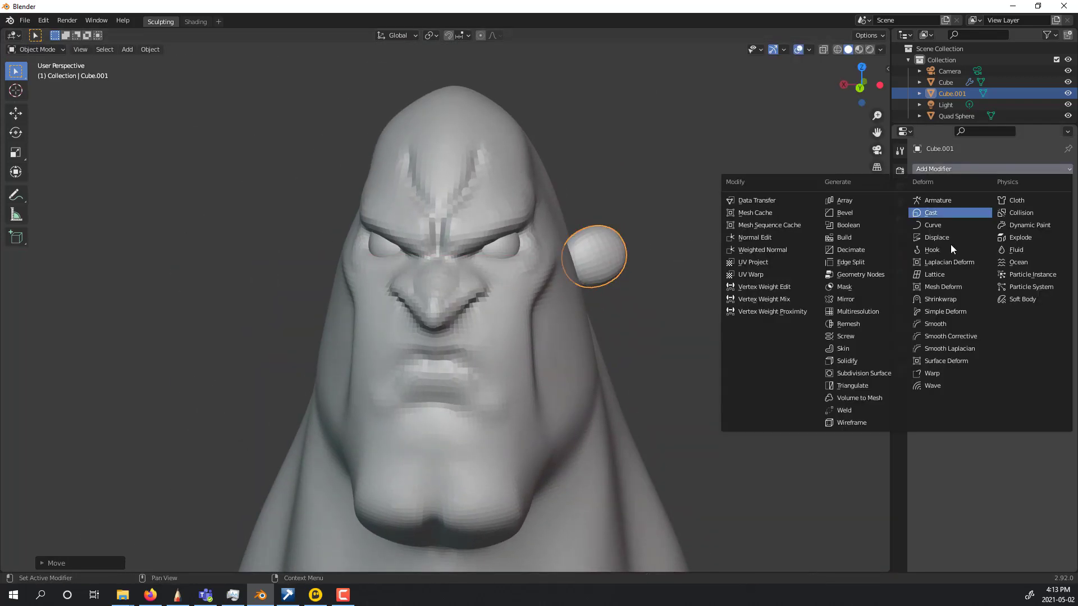
click(879, 298)
scroll(729, 320, up, 2)
scroll(704, 399, down, 3)
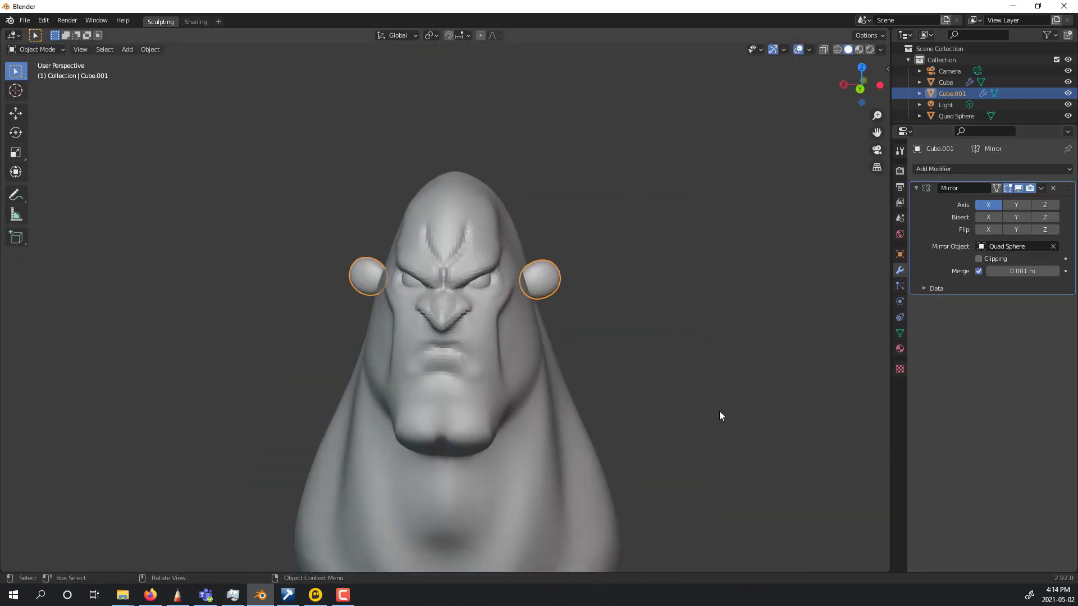
mouse_move(697, 339)
middle_down()
mouse_move(643, 326)
mouse_move(744, 312)
middle_up()
click(1040, 188)
click(1024, 201)
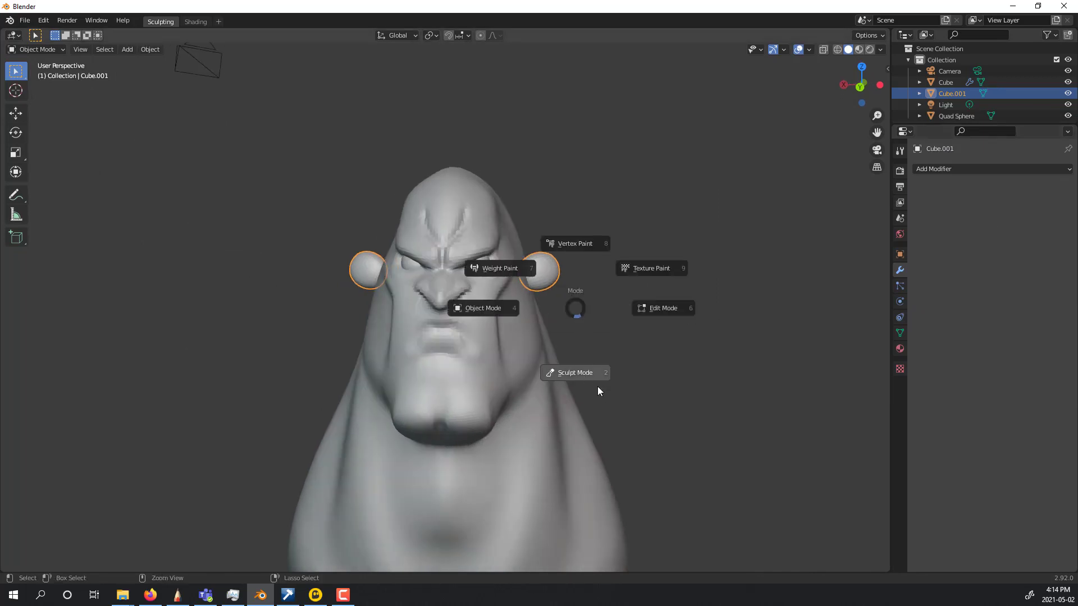
Try sculpting the ear spheres in Sculpt Mode with Clay Strips at 40 px radius.
key(ctrl+Tab)
click(584, 365)
scroll(602, 394, up, 3)
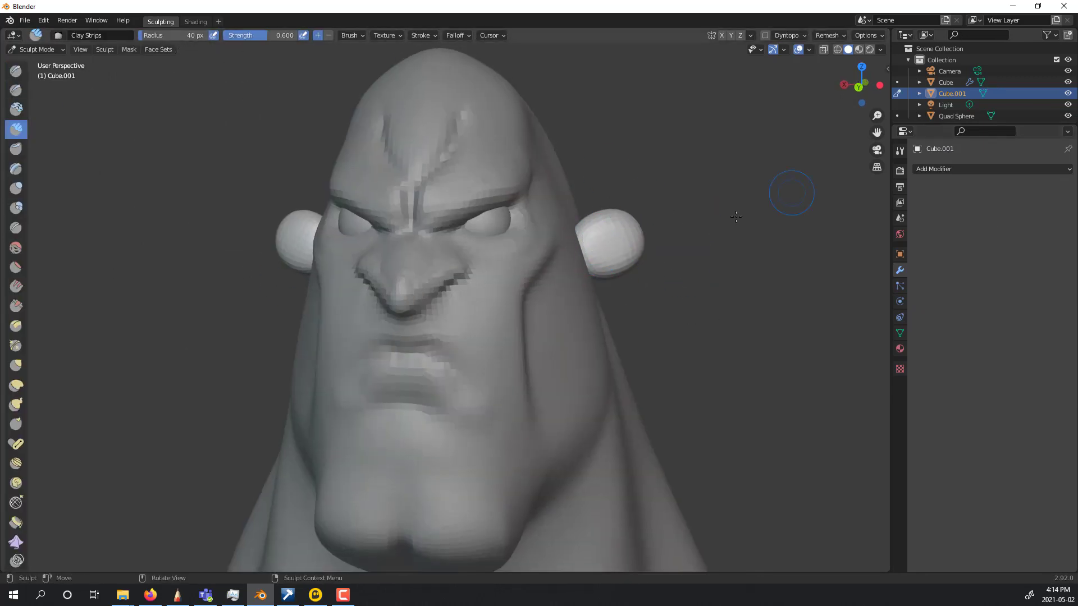
middle_drag(668, 294, 650, 199)
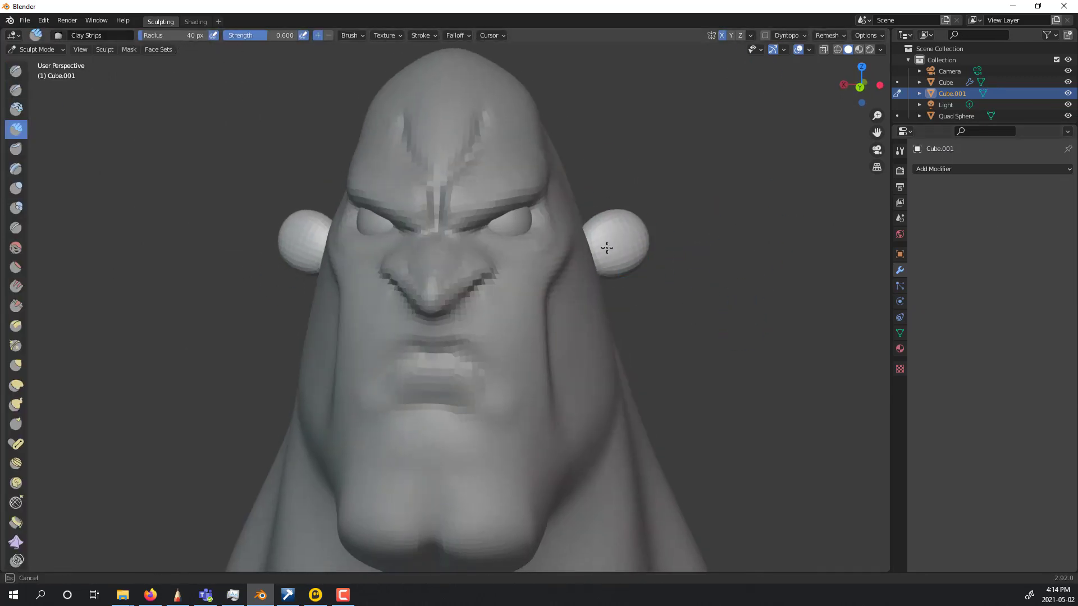
Try adding a Subdivision Surface modifier to the mirrored ears and applying it.
key(ctrl+Tab)
click(988, 169)
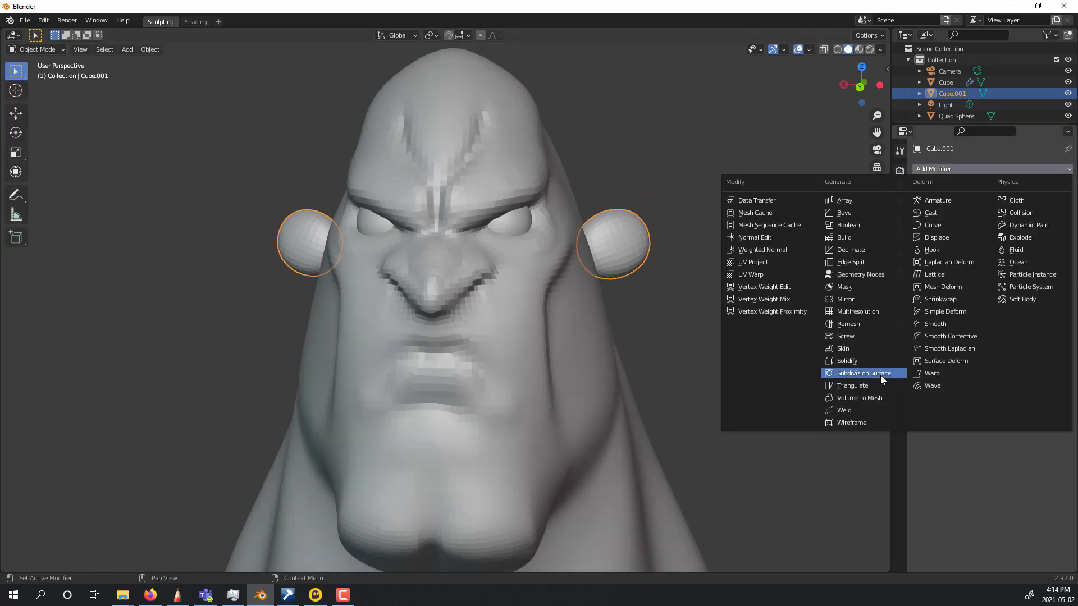
click(884, 366)
click(1042, 188)
click(1031, 203)
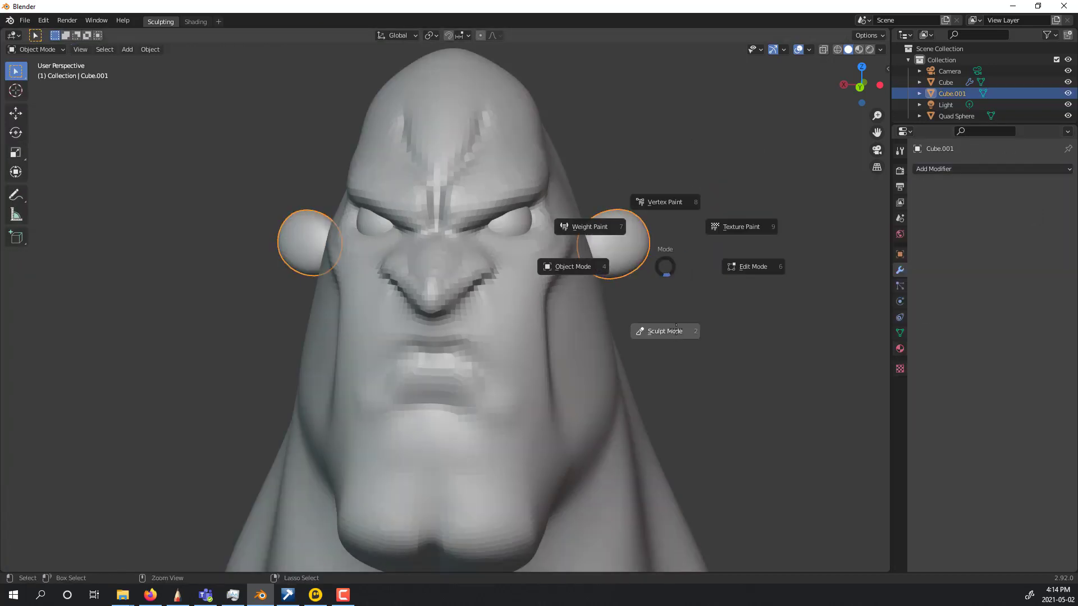
Try pulling the ear outward in Sculpt Mode with the Grab brush at 40 px radius.
key(ctrl+Tab)
middle_drag(744, 268, 753, 276)
click(16, 365)
drag(622, 230, 643, 188)
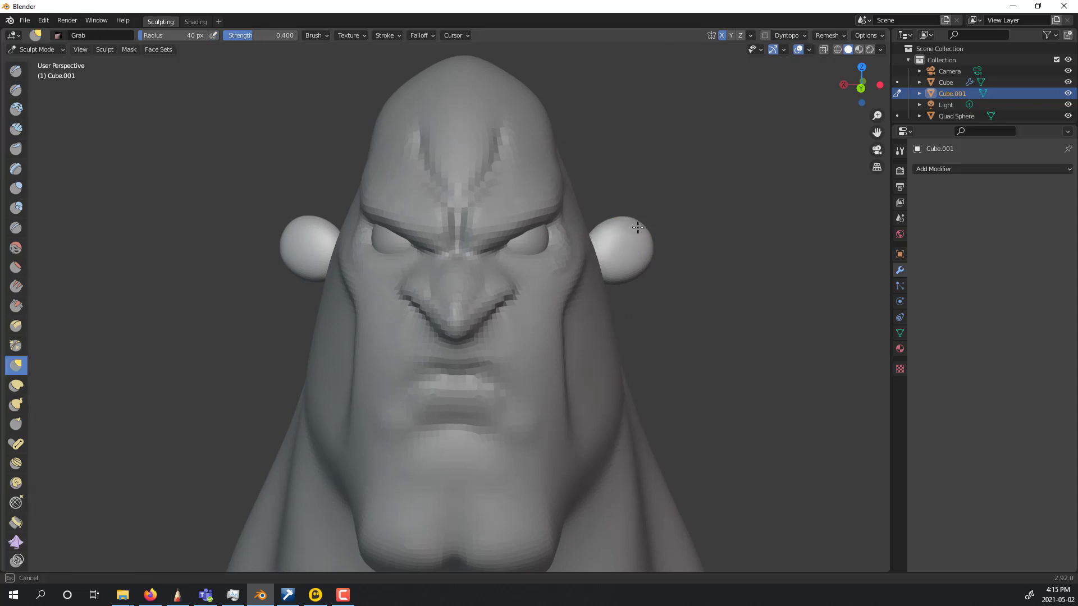
click(158, 49)
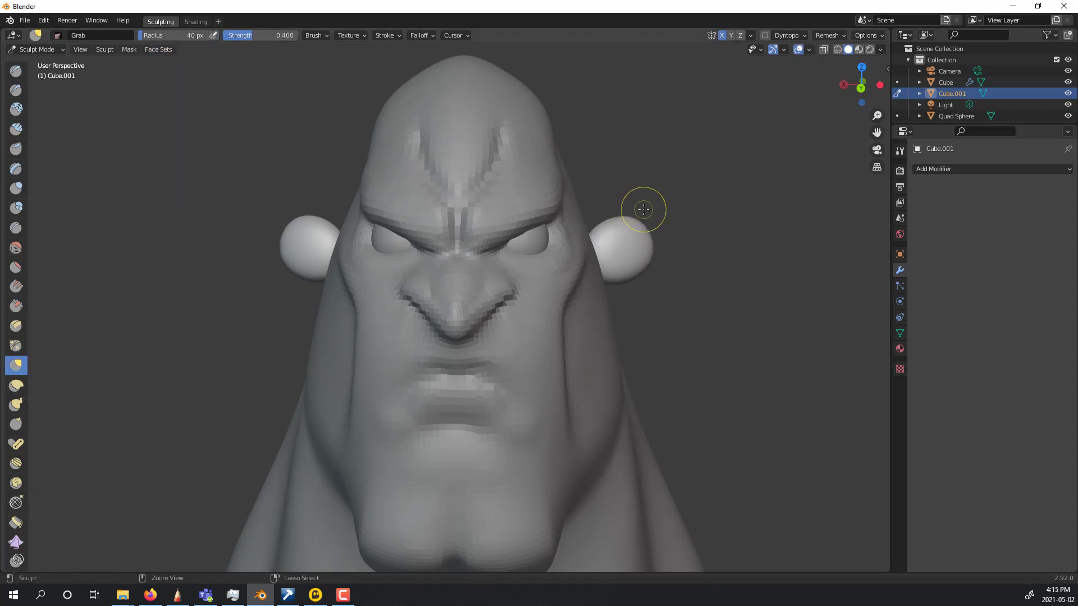
Return to Object Mode and undo the recent ear edits until the Mirror modifier is unapplied again.
key(ctrl+Tab)
click(716, 150)
key(ctrl+z)
key(ctrl+z)
key(ctrl+z)
key(ctrl+z)
key(ctrl+z)
key(ctrl+z)
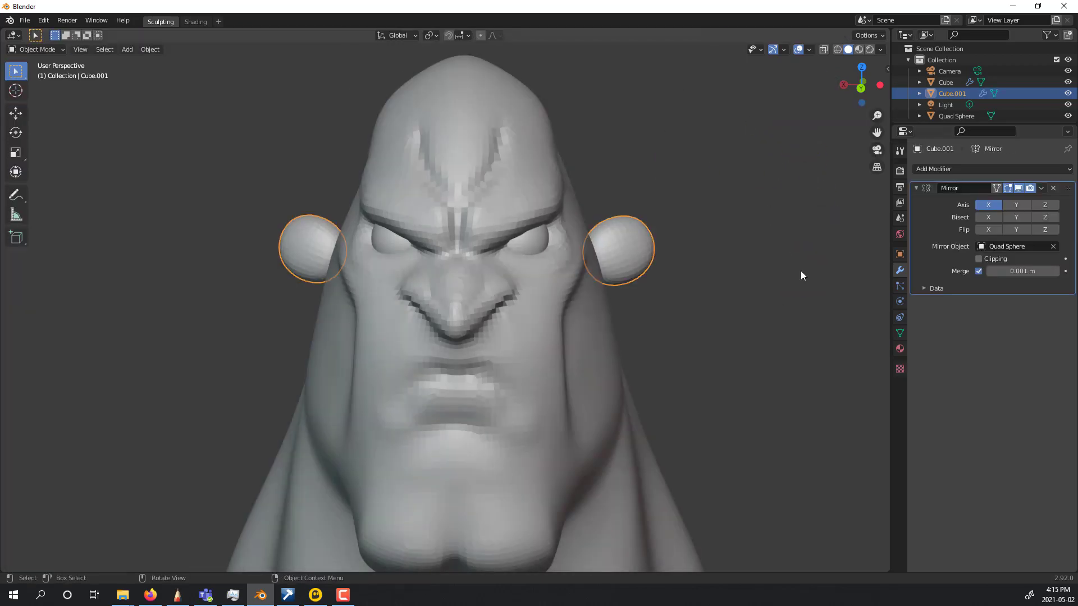
Switch the ear to Sculpt Mode, then add a Subdivision Surface modifier and apply it while leaving the Mirror modifier live.
key(g)
click(632, 260)
middle_drag(788, 233, 730, 279)
key(ctrl+Tab)
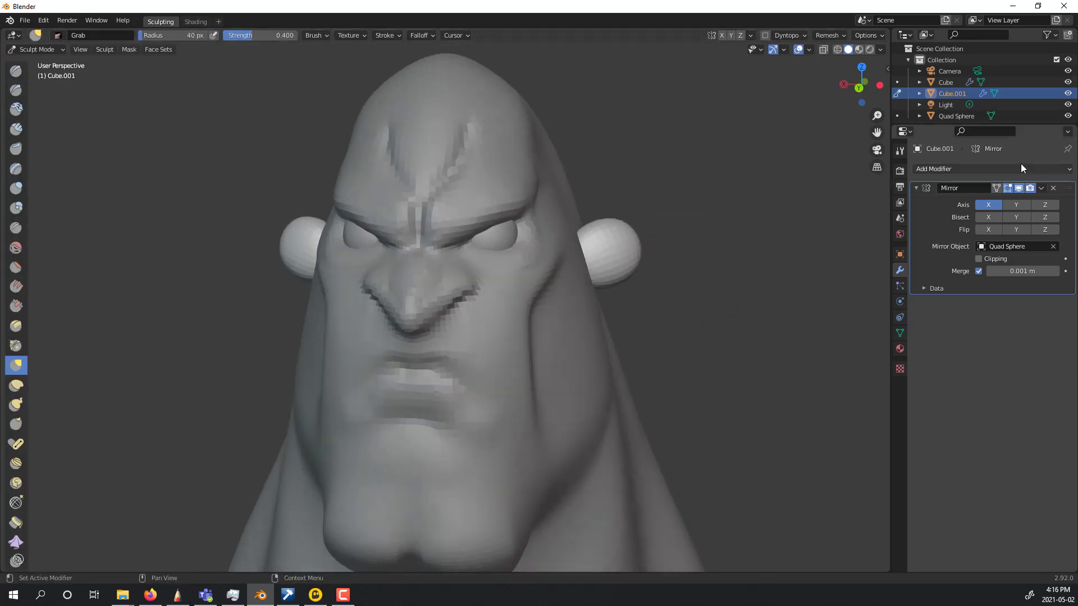
click(1018, 169)
click(855, 373)
double_click(1052, 334)
click(1042, 304)
click(1030, 317)
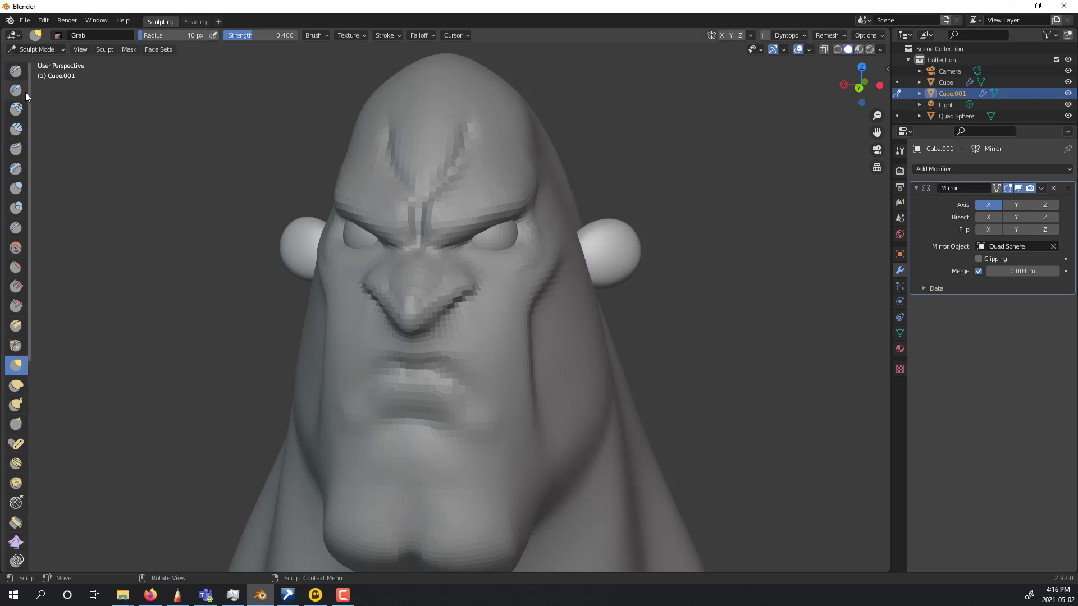
Reshape the ear with Clay Strips at 64 px radius and apply its Mirror modifier.
mouse_move(733, 275)
middle_down()
mouse_move(814, 281)
mouse_move(526, 293)
mouse_move(371, 327)
middle_up()
key(c)
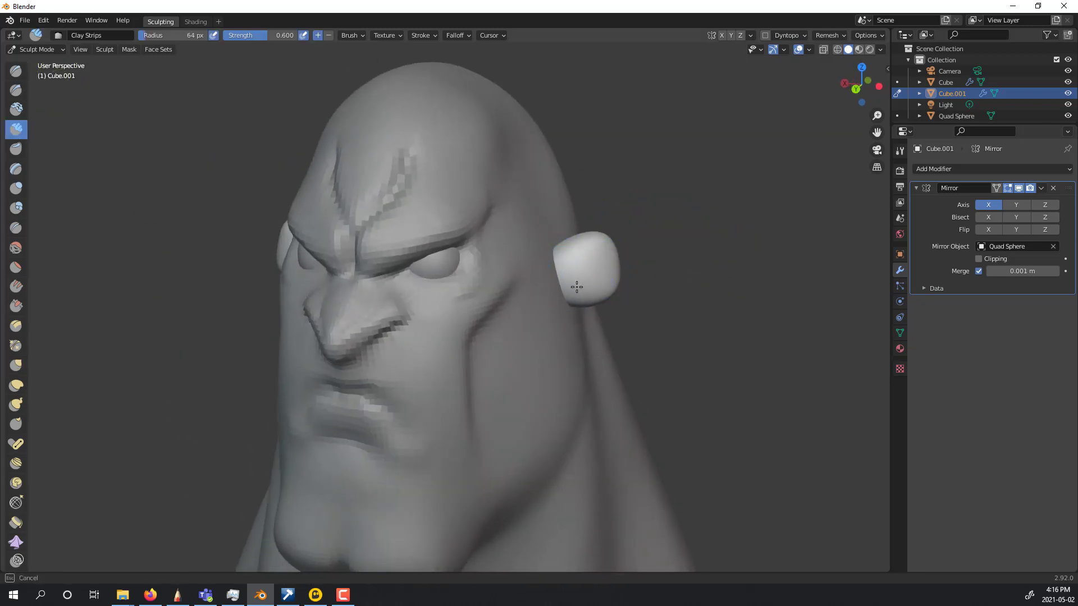
mouse_move(577, 274)
middle_down()
mouse_move(613, 278)
mouse_move(539, 291)
middle_up()
click(1041, 188)
click(991, 201)
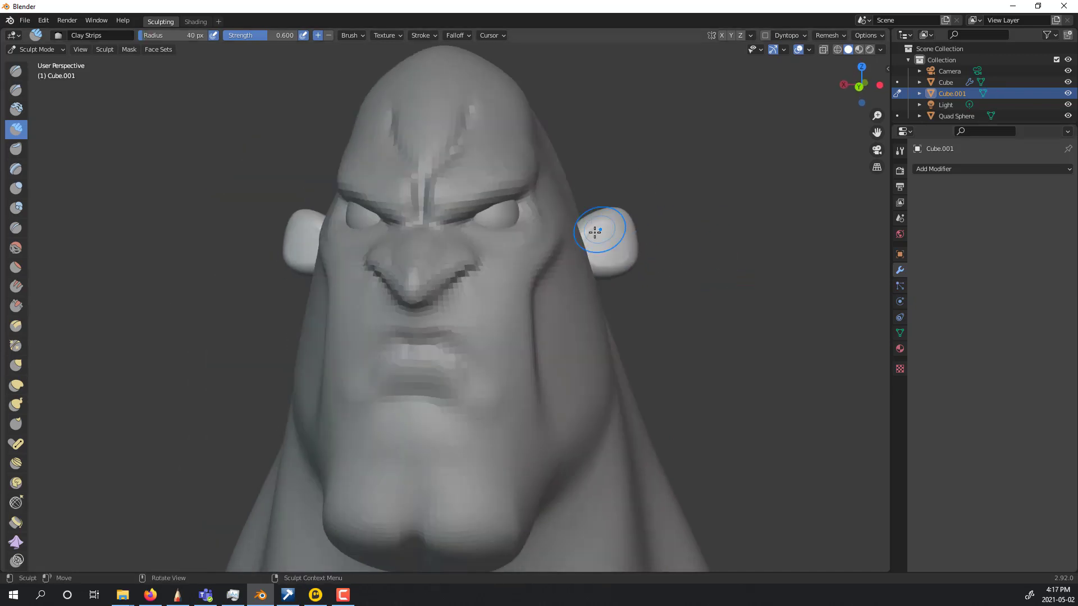
In Object Mode, select the ears together with the Quad Sphere body and join them into one mesh.
middle_drag(582, 244, 645, 252)
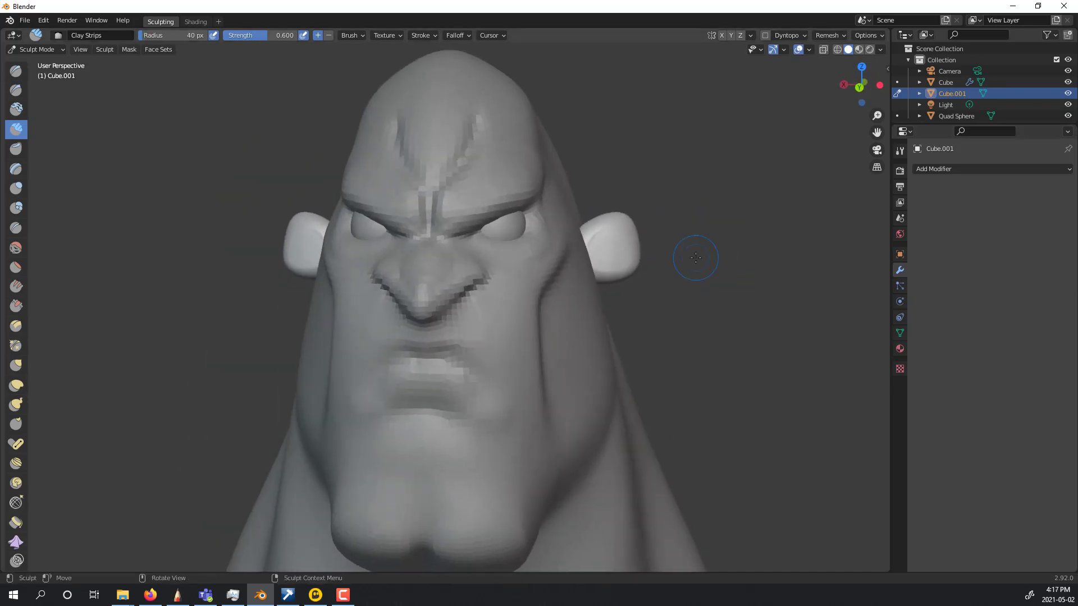
key(ctrl+Tab)
click(773, 168)
key(ctrl+Tab)
click(705, 242)
alt+drag(712, 259, 721, 261)
shift+click(562, 247)
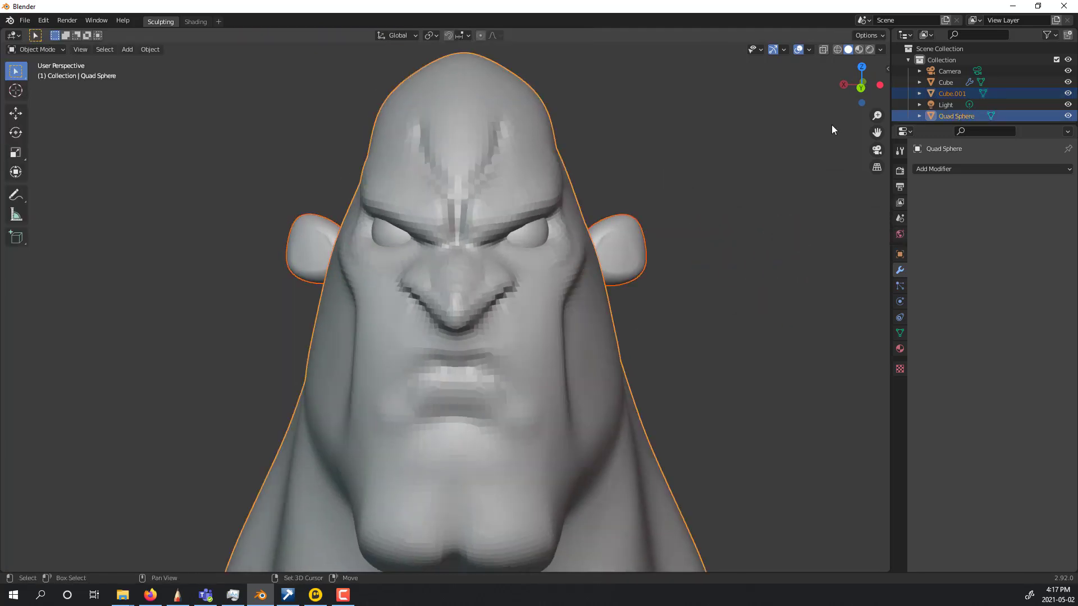
key(ctrl+j)
Enter Sculpt Mode on the joined figure and remesh it so the ears merge with the head.
middle_drag(712, 320, 735, 174)
key(ctrl+Tab)
click(737, 250)
middle_drag(737, 251, 234, 118)
click(158, 50)
click(214, 82)
middle_drag(698, 189, 677, 258)
click(826, 35)
click(833, 144)
Hollow the inner ears and sculpt the lips and mouth corners with Clay Strips and Draw Sharp.
ctrl+drag(576, 244, 585, 268)
mouse_move(585, 268)
middle_down()
mouse_move(544, 270)
mouse_move(716, 296)
mouse_move(719, 414)
mouse_move(689, 306)
middle_up()
click(16, 90)
middle_drag(475, 324, 489, 323)
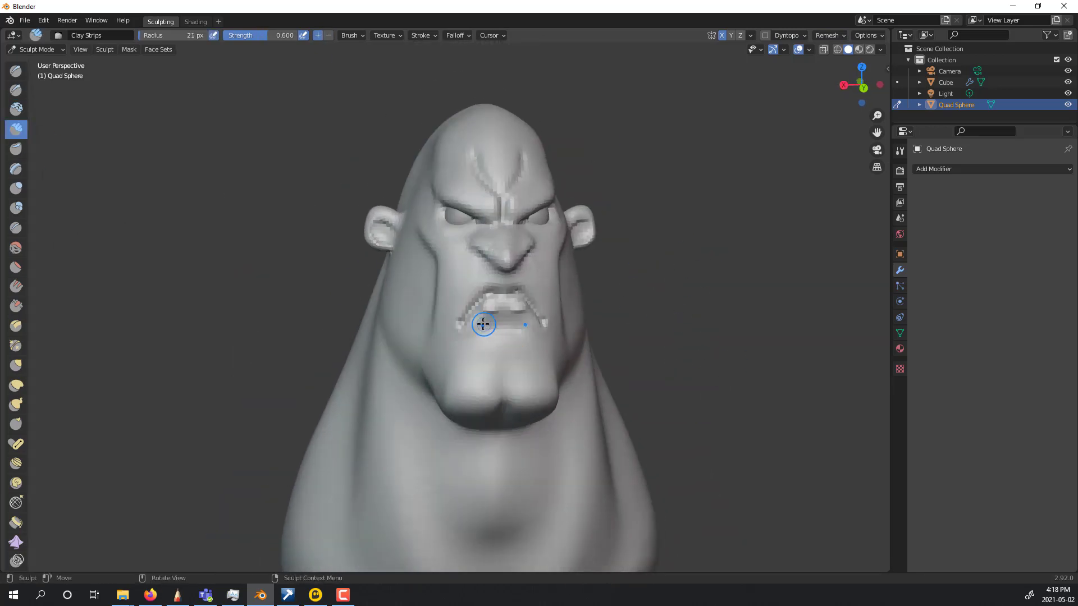
middle_drag(724, 315, 645, 303)
middle_drag(484, 263, 685, 264)
ctrl+middle_drag(686, 303, 676, 249)
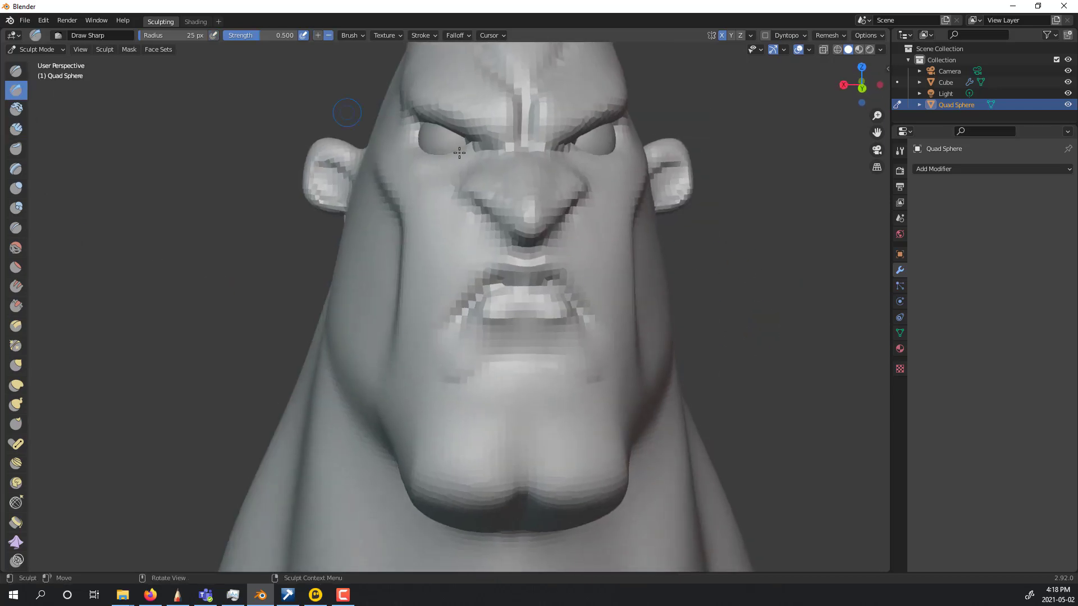
Adjust the nose in profile with the Grab brush at 142 px radius.
middle_drag(512, 260, 792, 270)
key(g)
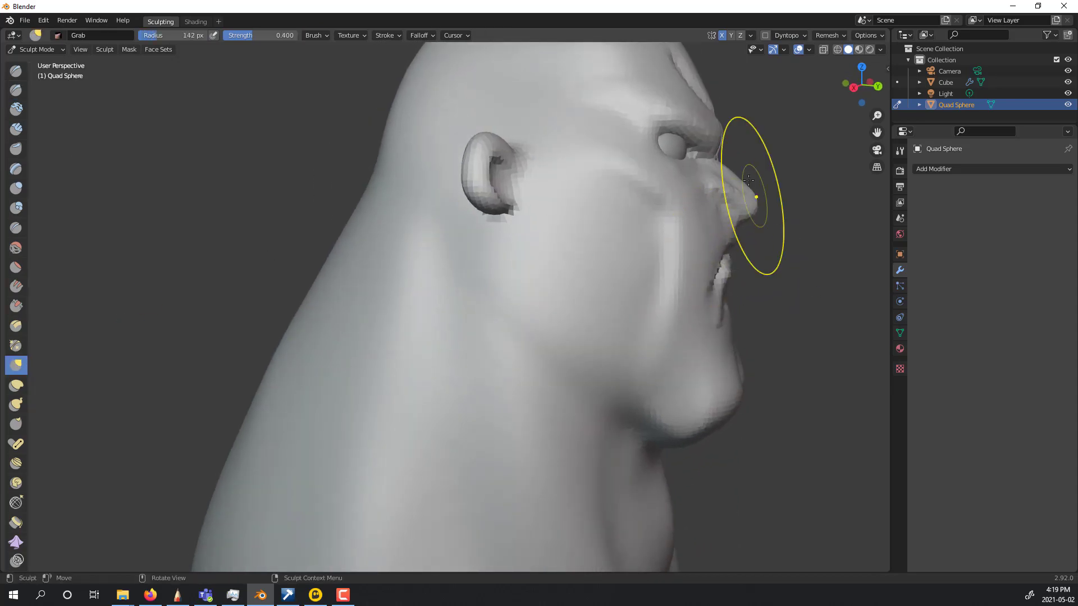
middle_drag(746, 381, 725, 363)
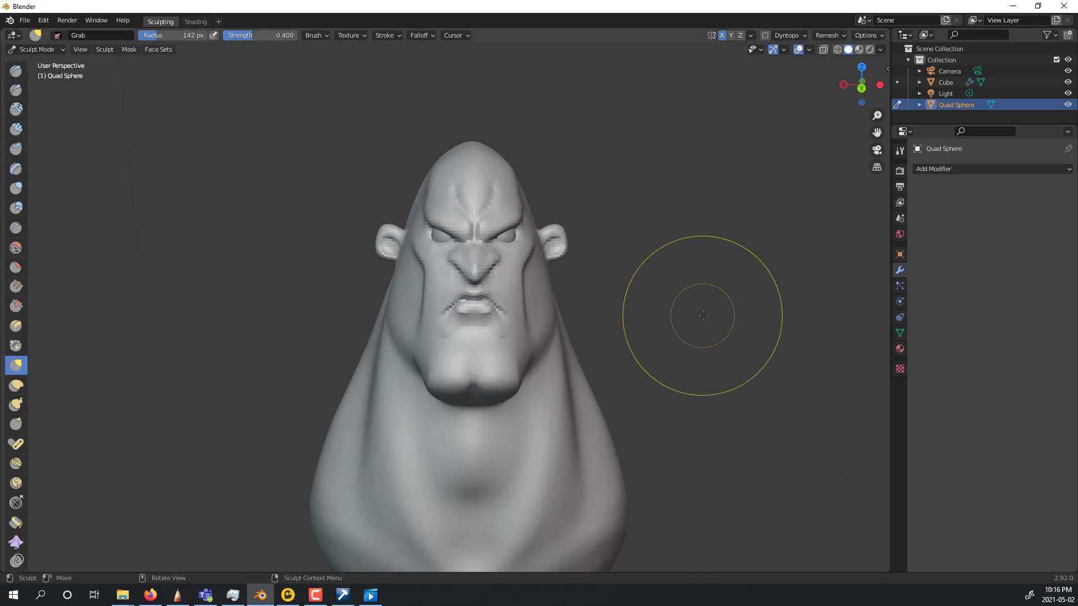
Enable Dyntopo and set its detail size to 5.
middle_drag(699, 312, 713, 217)
click(775, 36)
click(766, 36)
click(789, 37)
text(5)
key(Return)
click(778, 36)
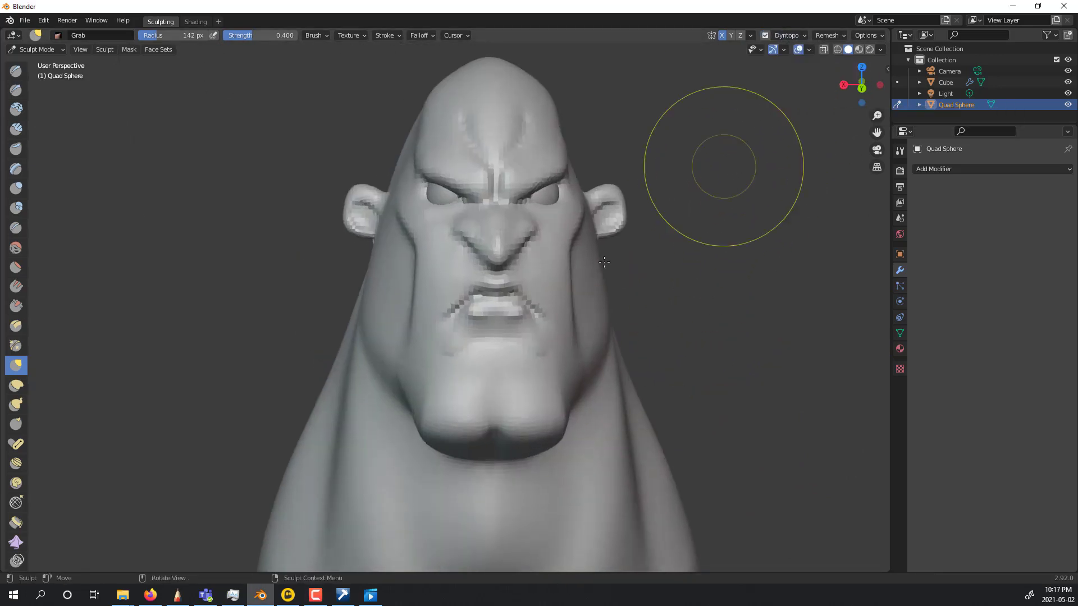
Carve the lip line and mouth corners with Draw Sharp at 25 px radius.
mouse_move(596, 237)
middle_down()
mouse_move(698, 269)
mouse_move(538, 274)
mouse_move(730, 286)
mouse_move(691, 288)
middle_up()
key(shift+c)
scroll(673, 281, up, 3)
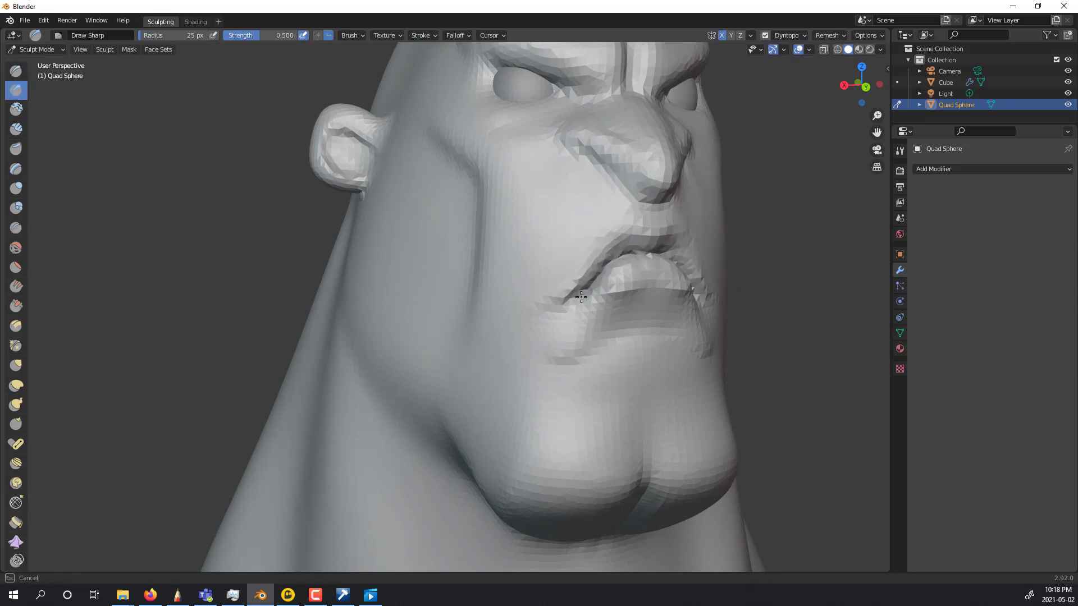
Build up the area below the lower lip and around the mouth corners with Clay Strips at 77 px radius.
middle_drag(792, 267, 736, 263)
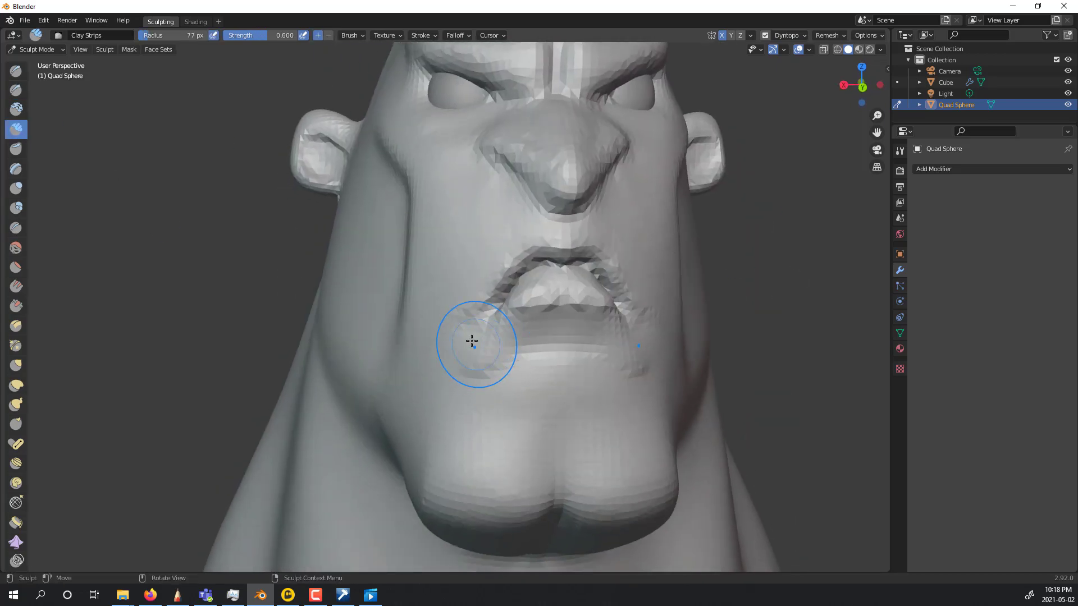
middle_drag(546, 381, 790, 348)
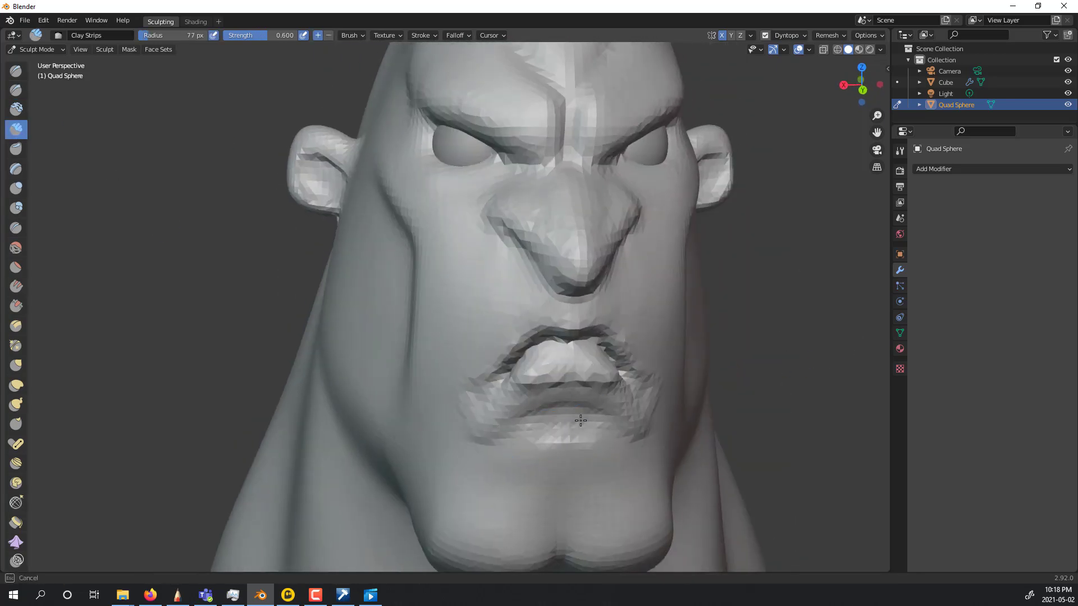
drag(585, 426, 563, 439)
middle_drag(597, 219, 584, 224)
alt+drag(558, 283, 538, 238)
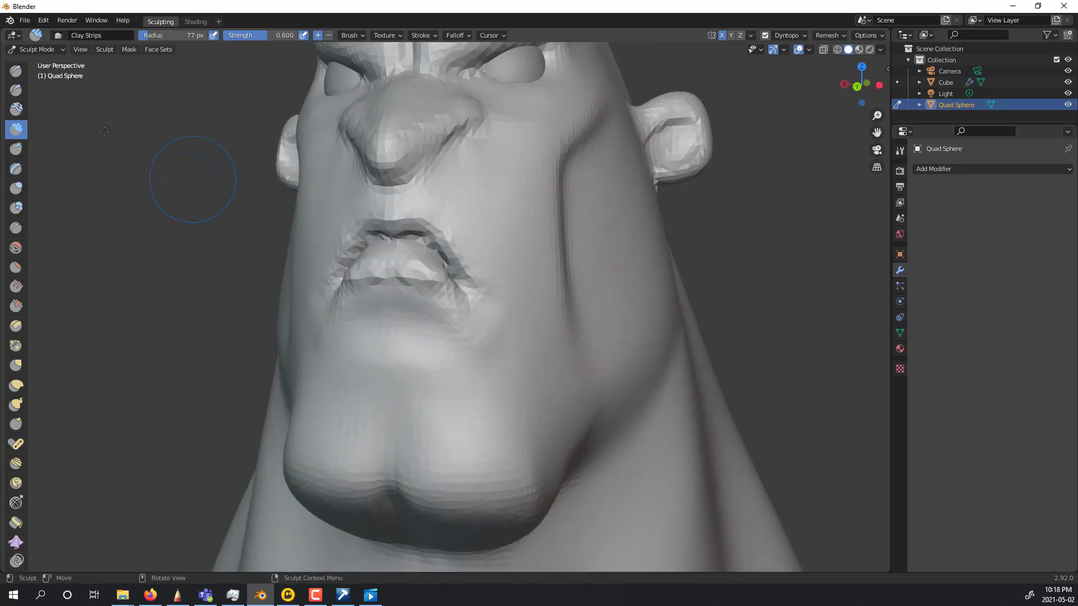
Carve the inner eye corners and cut the nostrils under the nose with Draw Sharp at 35 px radius.
click(16, 89)
alt+drag(782, 294, 773, 338)
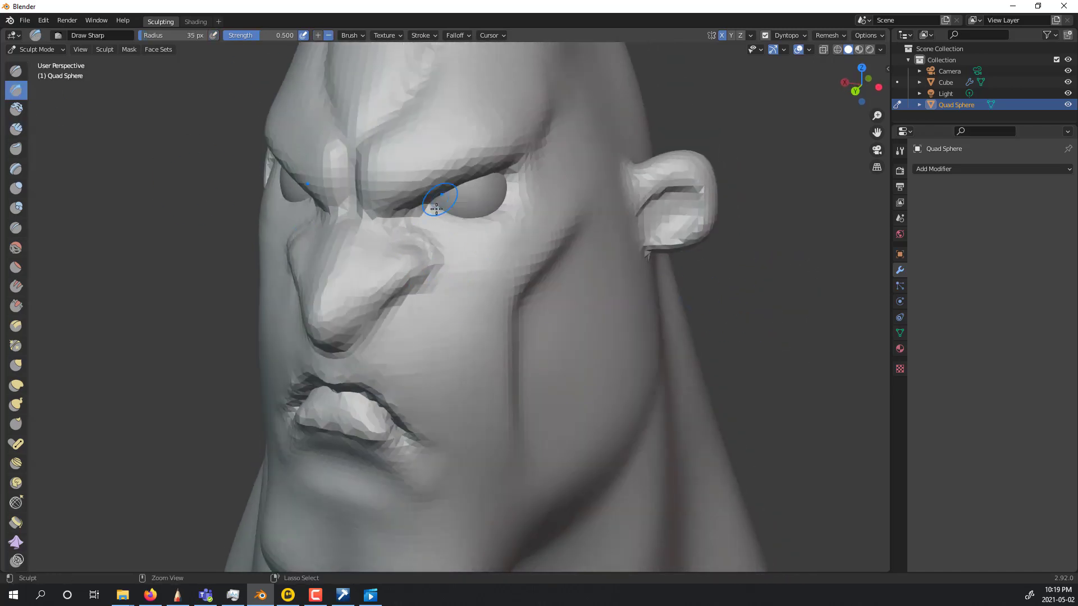
alt+drag(499, 257, 497, 214)
ctrl+alt+drag(498, 213, 477, 269)
alt+shift+drag(438, 129, 500, 241)
drag(497, 224, 469, 238)
mouse_move(506, 241)
ctrl+alt+mouse_down()
mouse_move(539, 359)
mouse_move(606, 134)
mouse_move(595, 168)
ctrl+alt+mouse_up()
drag(505, 184, 496, 193)
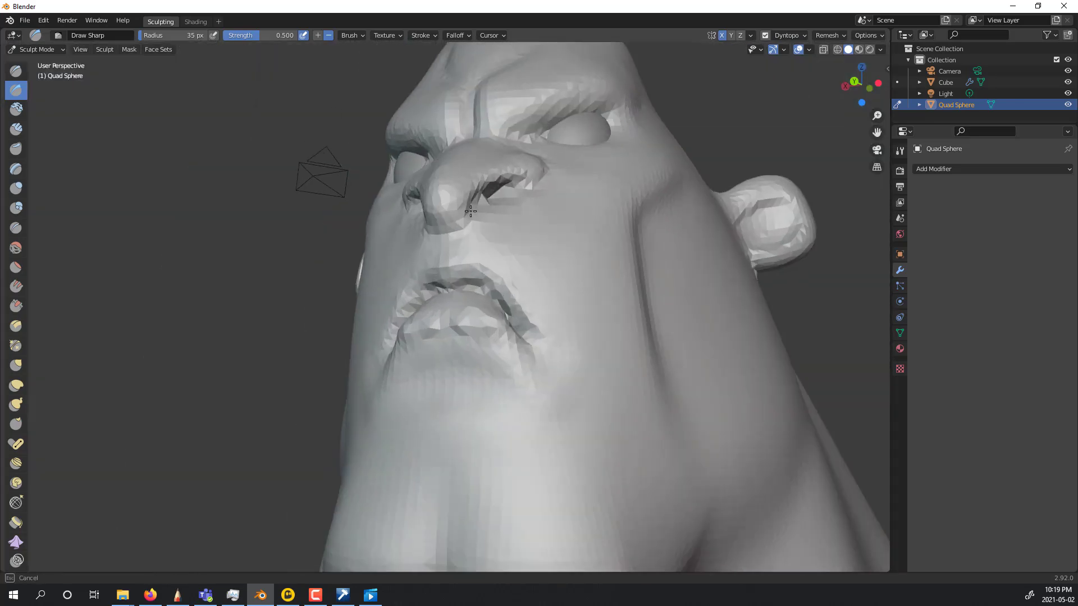
Resize the Grab brush and reshape the underside of the nose around the nostrils.
middle_drag(458, 224, 690, 248)
key(g)
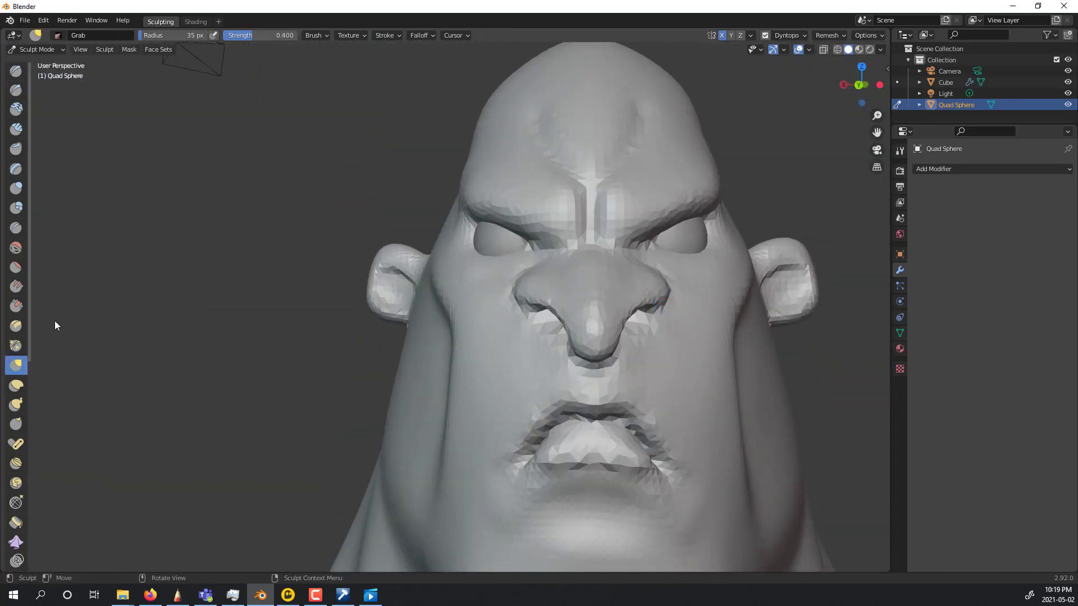
key(f)
click(612, 343)
drag(612, 343, 617, 325)
mouse_move(743, 216)
middle_down()
mouse_move(707, 261)
mouse_move(739, 198)
mouse_move(615, 357)
mouse_move(858, 378)
mouse_move(562, 294)
mouse_move(545, 172)
mouse_move(757, 120)
mouse_move(804, 40)
middle_up()
Switch to Clay Strips, undo the test stroke and set the Dyntopo detail size to 15.
key(c)
key(Tab)
key(Tab)
click(804, 35)
key(Return)
drag(561, 223, 583, 208)
key(ctrl+z)
click(790, 35)
double_click(814, 57)
text(15)
key(Return)
Form the lower eyelids with Clay Strips at 32 px radius and lift the brow with Grab at 42 px.
middle_drag(566, 213, 784, 173)
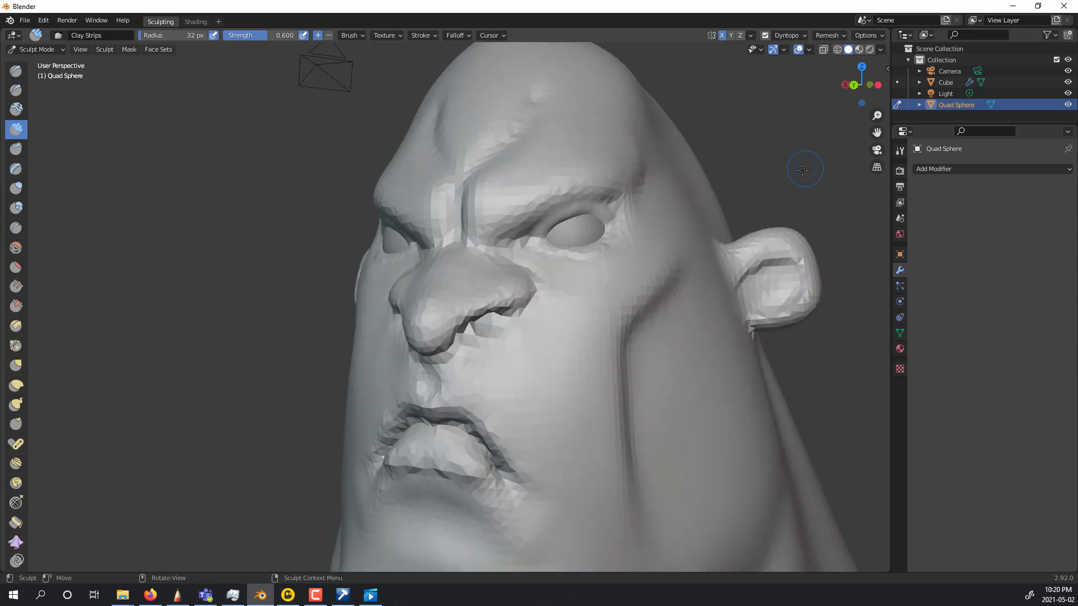
middle_drag(606, 236, 633, 293)
key(g)
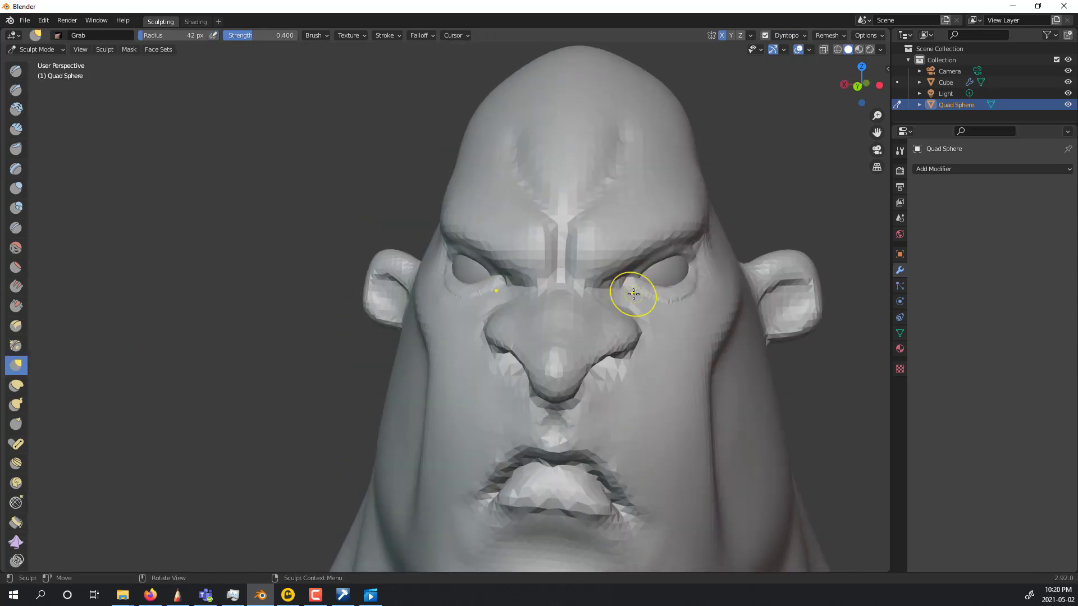
drag(671, 237, 678, 220)
middle_drag(678, 210, 630, 168)
Define the inner eye corners with Draw Sharp at 45 px radius and adjust the eye area with Grab.
key(d)
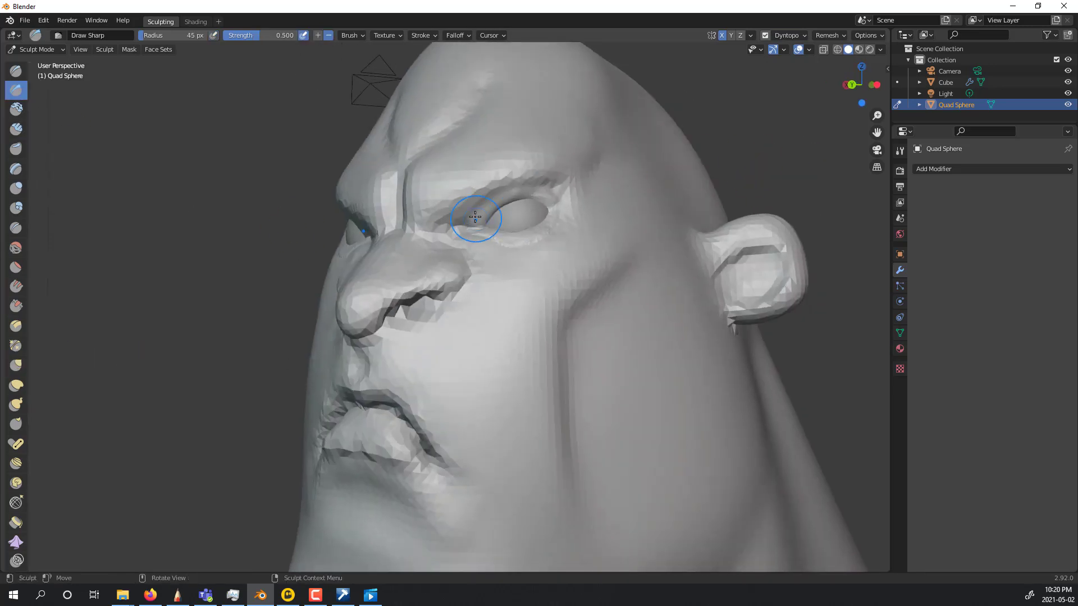
mouse_move(560, 194)
middle_down()
mouse_move(618, 202)
mouse_move(572, 196)
mouse_move(779, 182)
mouse_move(744, 188)
middle_up()
key(g)
Carve the upper eyelid crease with Draw Sharp at 20 px radius.
click(17, 92)
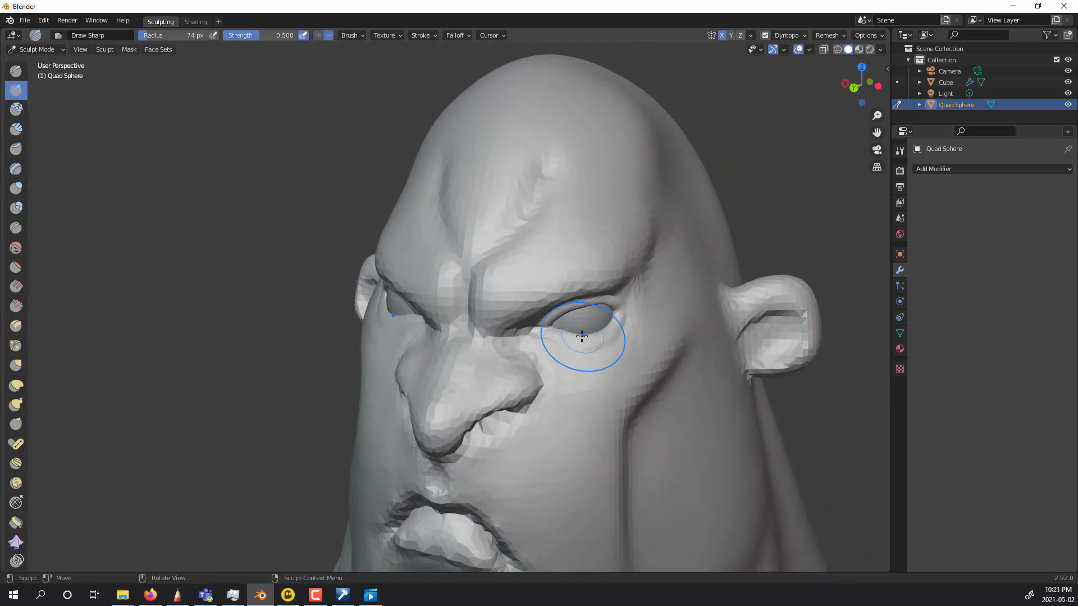
key(f)
click(546, 338)
mouse_move(553, 337)
middle_down()
mouse_move(545, 280)
mouse_move(562, 208)
middle_up()
drag(576, 138, 606, 111)
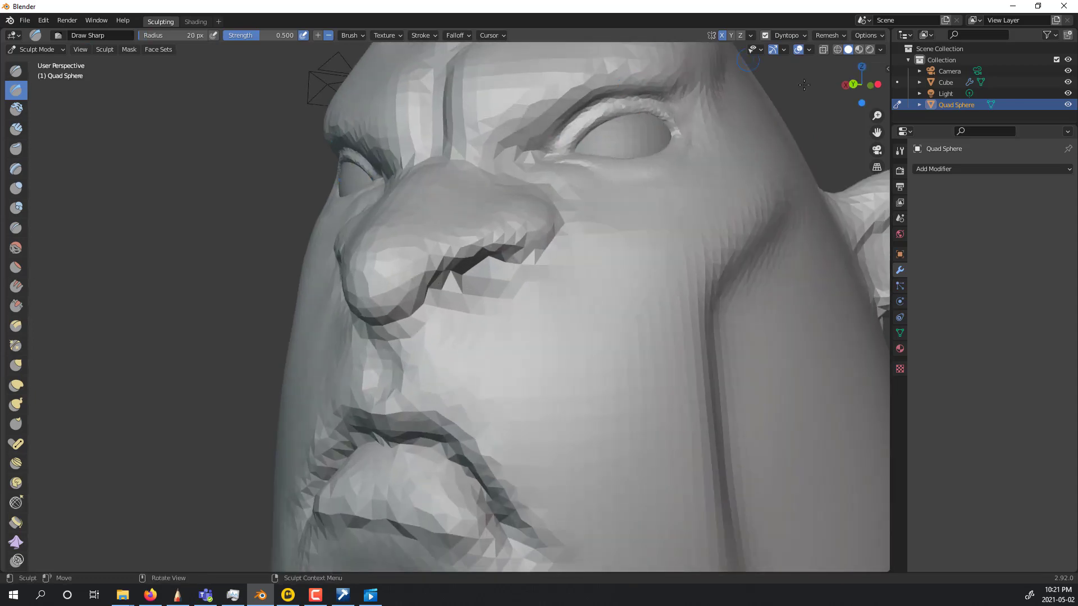
middle_drag(848, 141, 643, 394)
Carve the crease beneath the lower eyelids and define the base of the nose with Draw Sharp at 20 px radius.
drag(549, 382, 528, 383)
middle_drag(527, 370, 663, 348)
mouse_move(617, 315)
ctrl+middle_down()
mouse_move(618, 365)
mouse_move(488, 258)
ctrl+middle_up()
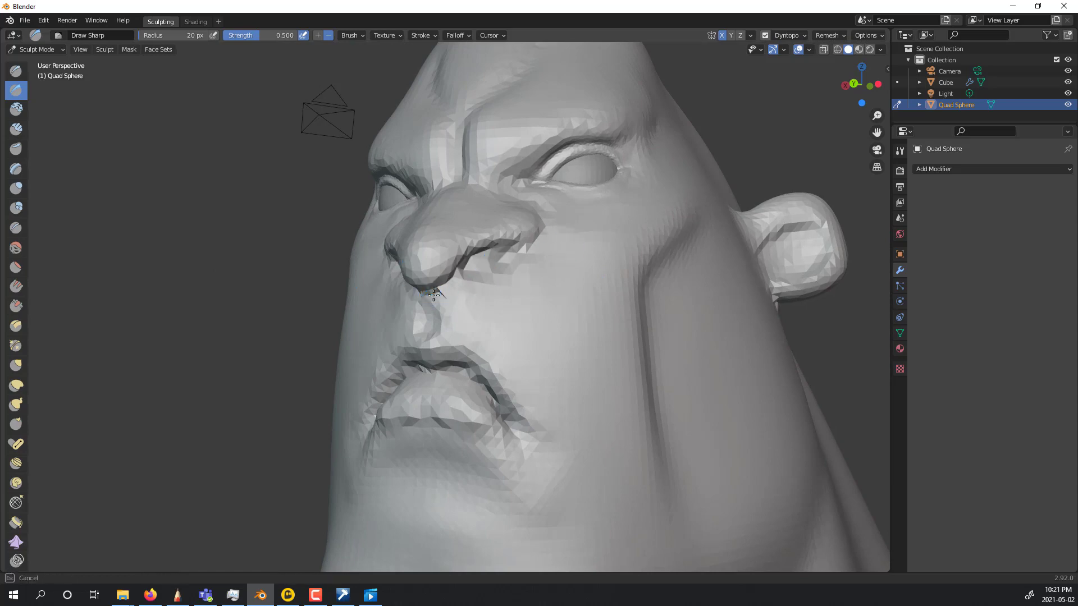
middle_drag(448, 290, 604, 333)
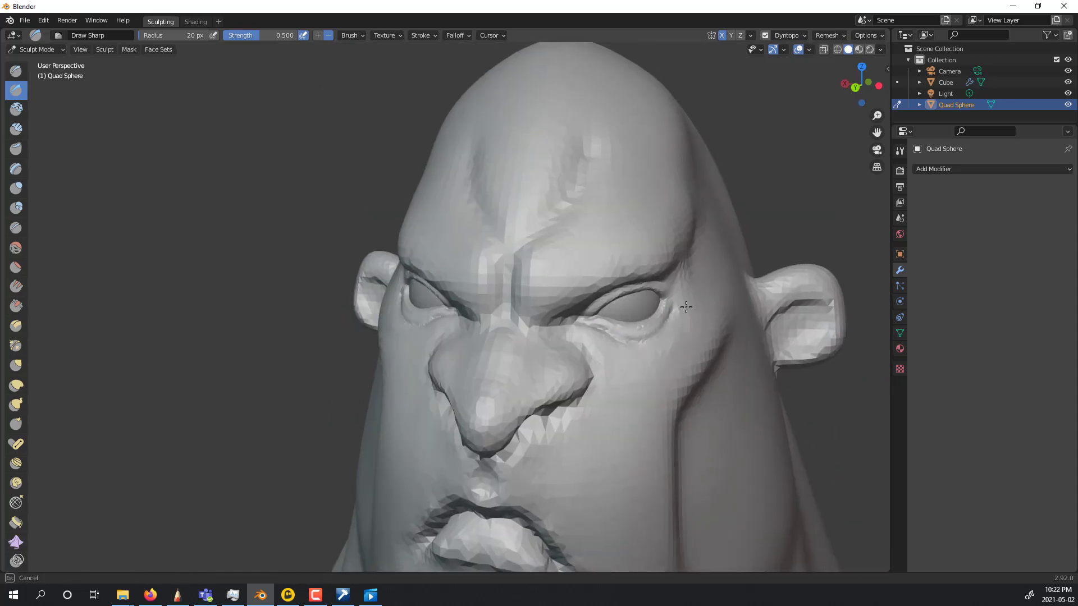
middle_drag(678, 331, 719, 294)
ctrl+middle_drag(618, 224, 606, 292)
Extend the mouth corners down into a deeper frown with Draw Sharp at 20 px radius.
middle_drag(735, 410, 781, 387)
drag(563, 373, 550, 394)
middle_drag(549, 393, 529, 437)
middle_drag(694, 342, 616, 304)
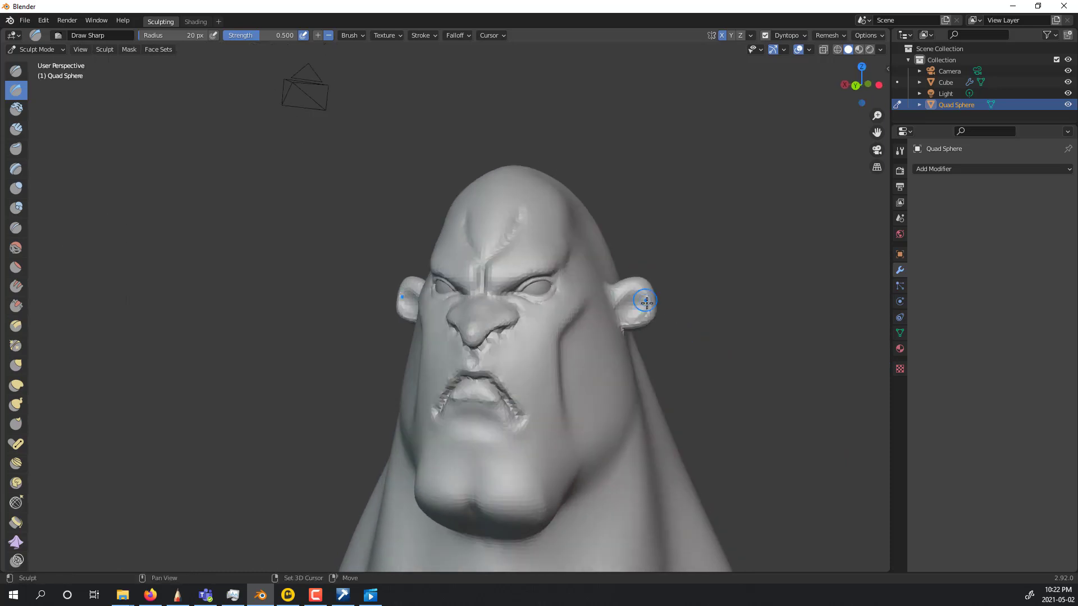
Deepen the hollows inside the ears with Draw Sharp.
middle_drag(747, 359, 778, 373)
ctrl+middle_drag(783, 409, 797, 471)
mouse_move(766, 393)
middle_down()
mouse_move(744, 407)
mouse_move(870, 402)
mouse_move(762, 413)
mouse_move(721, 271)
mouse_move(473, 212)
middle_up()
Build up the brow ridge above the eyes with Clay Strips at 82 px radius.
scroll(474, 212, up, 5)
key(c)
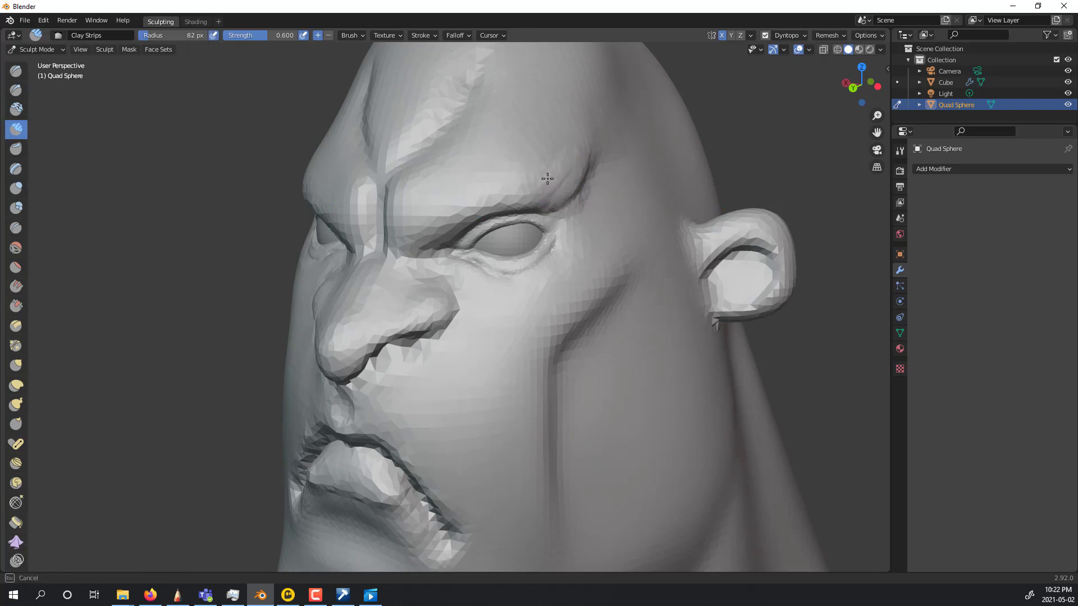
middle_drag(636, 102, 488, 210)
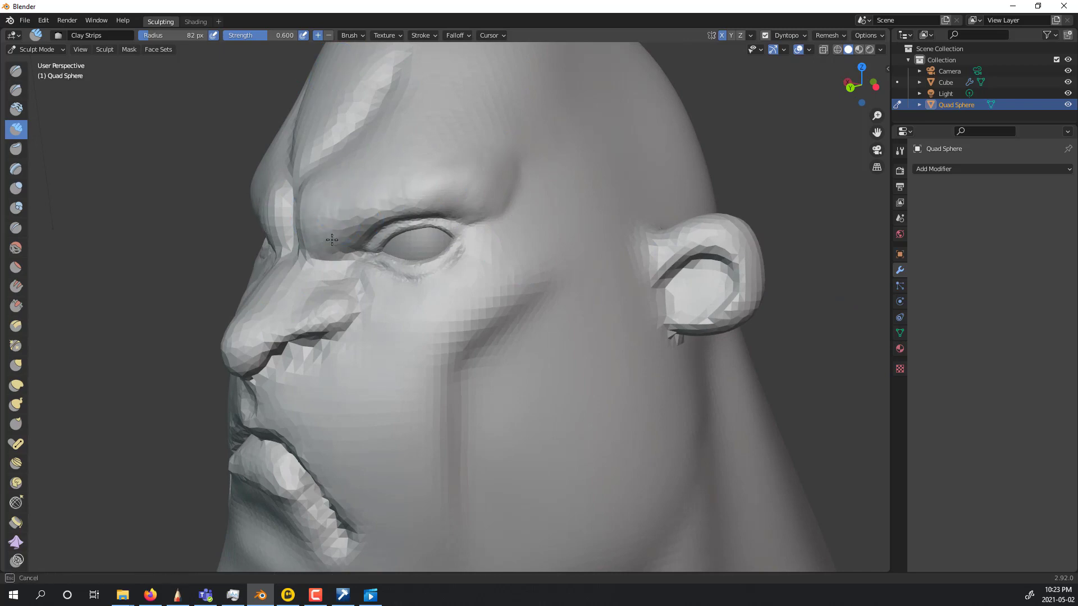
Sharpen the crease at the outer end of the brow with Draw Sharp at 82 px radius.
mouse_move(388, 191)
middle_down()
mouse_move(449, 242)
mouse_move(401, 225)
middle_up()
click(19, 90)
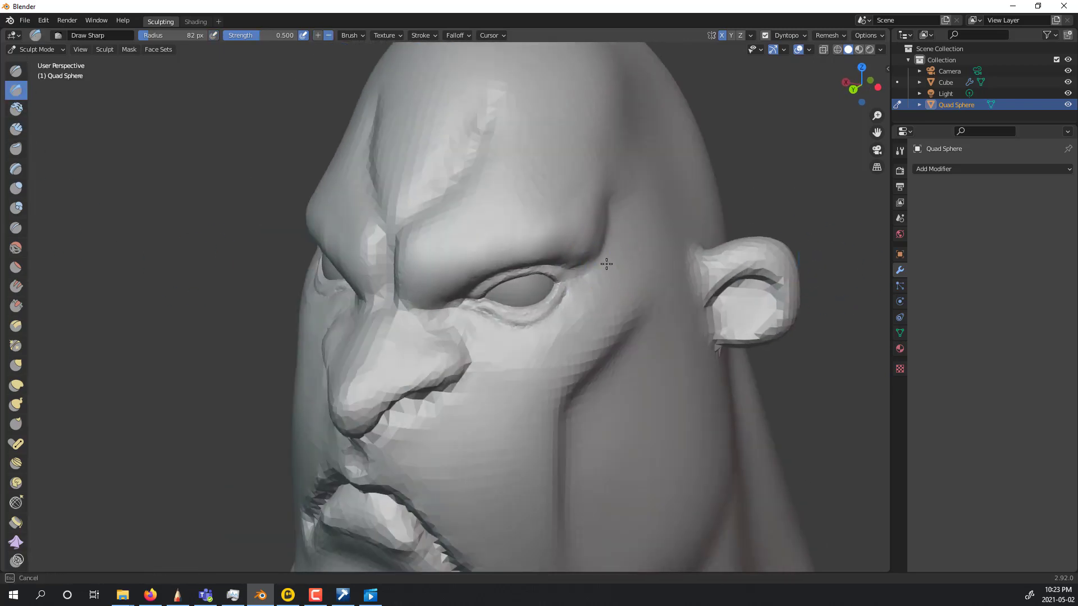
middle_drag(589, 265, 590, 210)
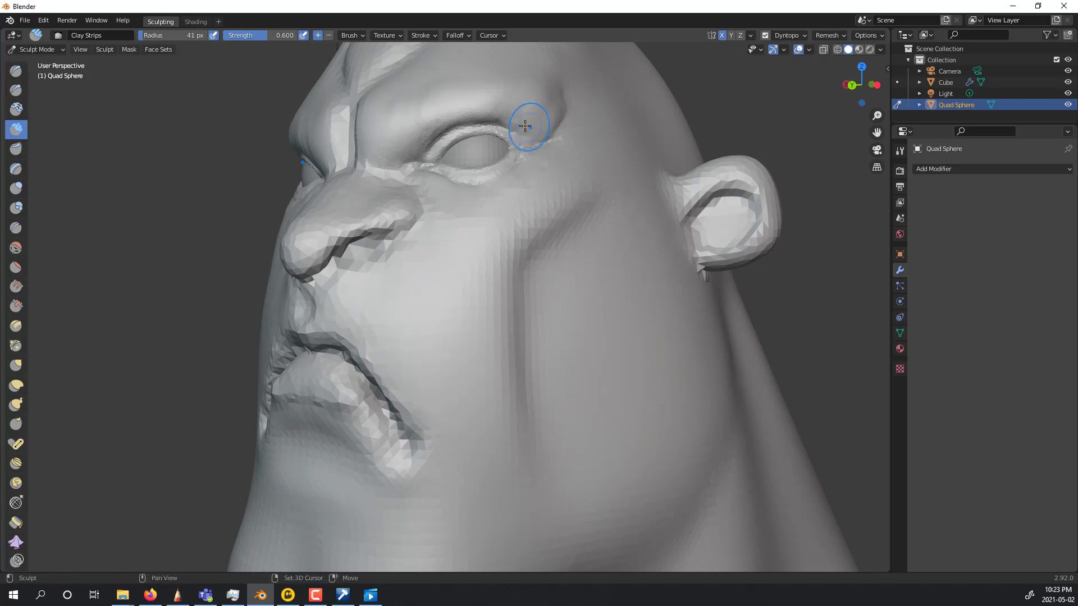
Sharpen the crease around the outer wing of the nose with Draw Sharp at 41 px radius.
mouse_move(538, 119)
middle_down()
mouse_move(494, 135)
mouse_move(488, 162)
mouse_move(589, 187)
middle_up()
click(17, 90)
drag(449, 273, 467, 278)
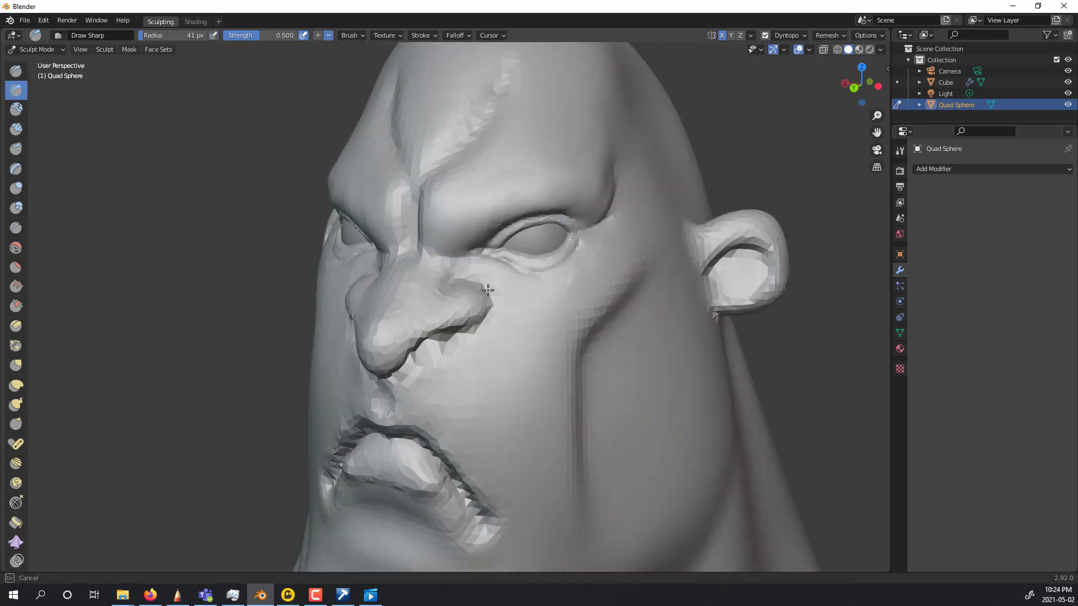
middle_drag(790, 294, 112, 166)
middle_drag(528, 280, 384, 351)
Build up the rims of the nostrils with Clay Strips at 41 px radius.
middle_drag(579, 223, 474, 240)
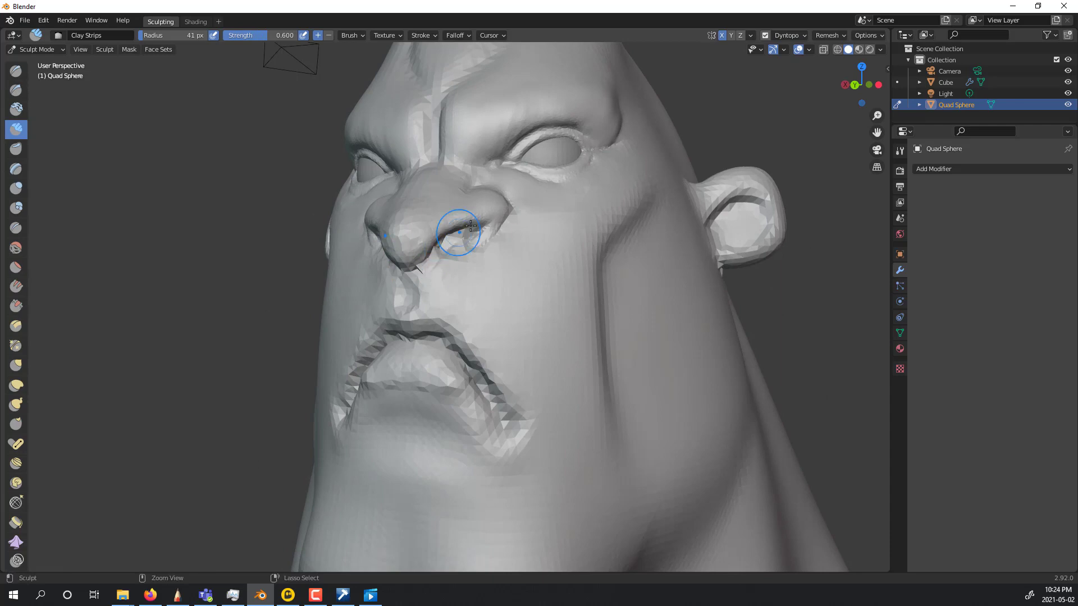
middle_drag(640, 200, 569, 333)
middle_drag(823, 337, 572, 264)
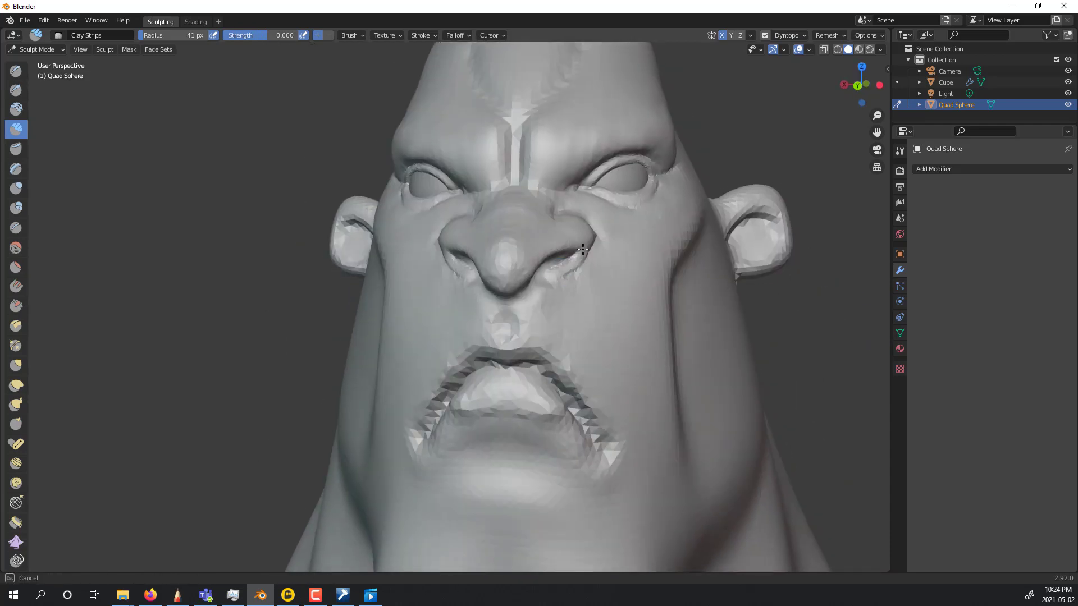
middle_drag(688, 231, 361, 227)
mouse_move(371, 298)
middle_down()
mouse_move(387, 322)
mouse_move(426, 283)
middle_up()
Deepen the nostril openings and the edges of the nose wings with Draw Sharp.
click(16, 90)
mouse_move(853, 312)
middle_down()
mouse_move(821, 349)
mouse_move(472, 275)
middle_up()
ctrl+alt+drag(861, 396, 853, 460)
alt+drag(831, 404, 866, 393)
Adjust the nose and mouth profile with the Grab brush at 68 px radius.
key(g)
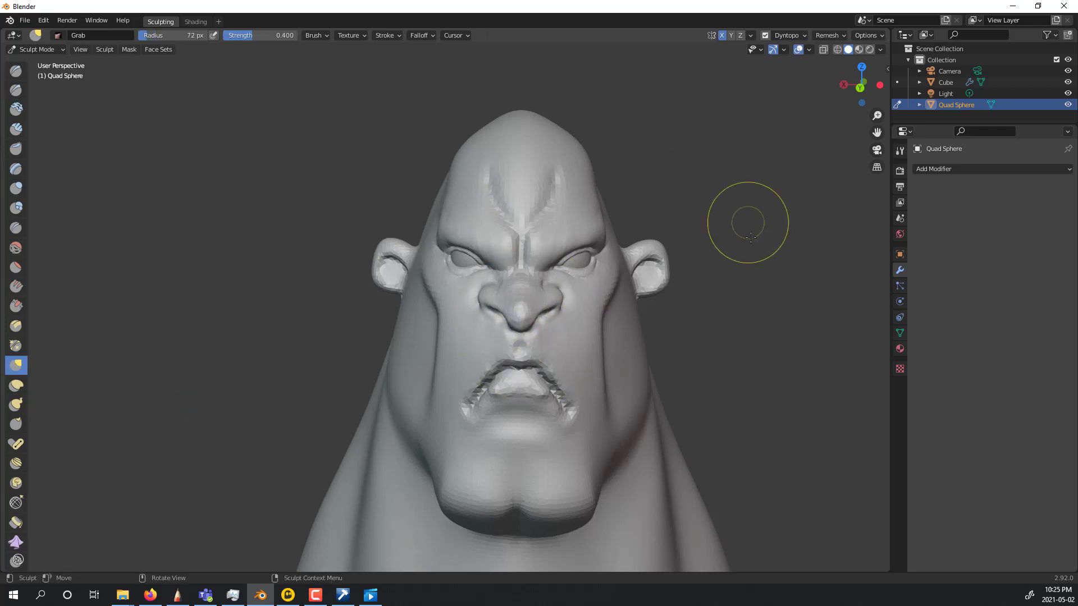
alt+drag(753, 275, 834, 276)
key(bracketright)
key(bracketright)
key(bracketright)
key(bracketright)
key(bracketright)
alt+drag(733, 278, 712, 227)
alt+shift+drag(707, 123, 653, 297)
key(bracketleft)
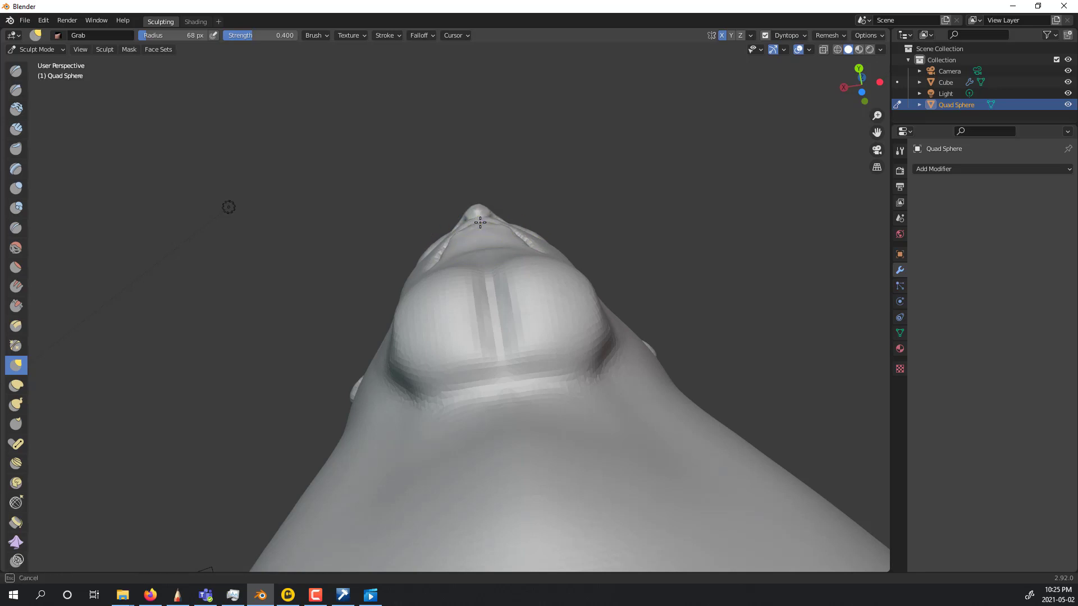
middle_drag(510, 230, 635, 334)
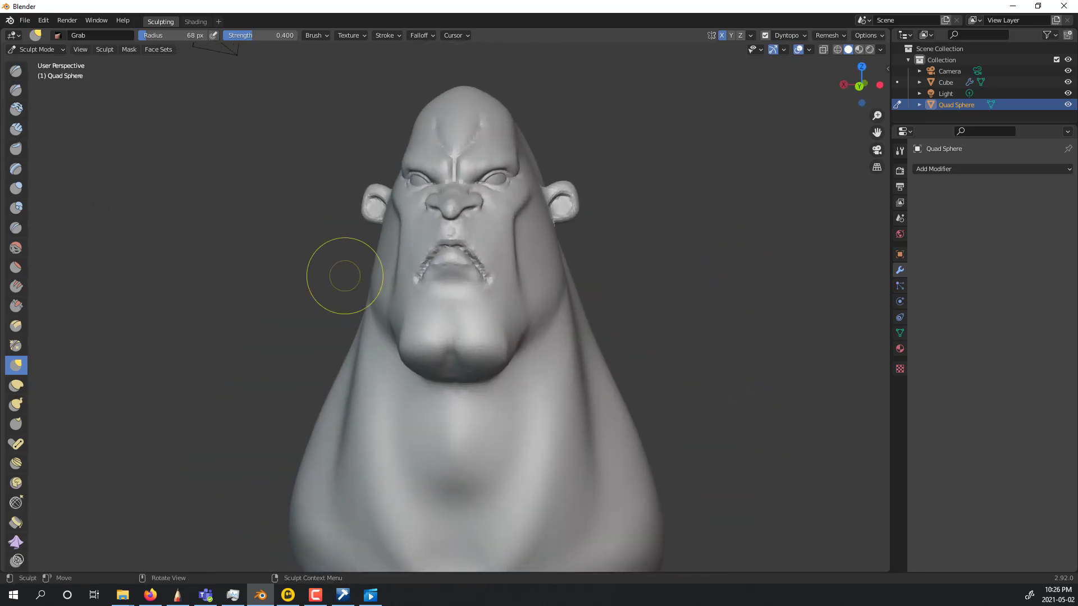
Carve the mouth line and its downturned corners deeper with Draw Sharp at 38 px radius.
scroll(766, 251, up, 1)
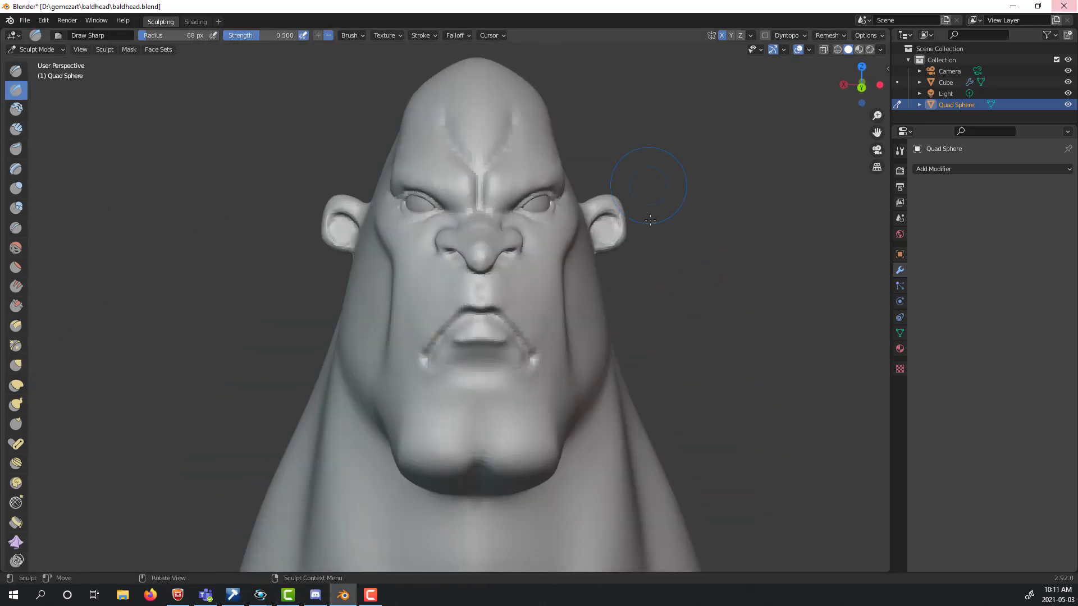
middle_drag(692, 254, 537, 210)
middle_drag(480, 333, 503, 237)
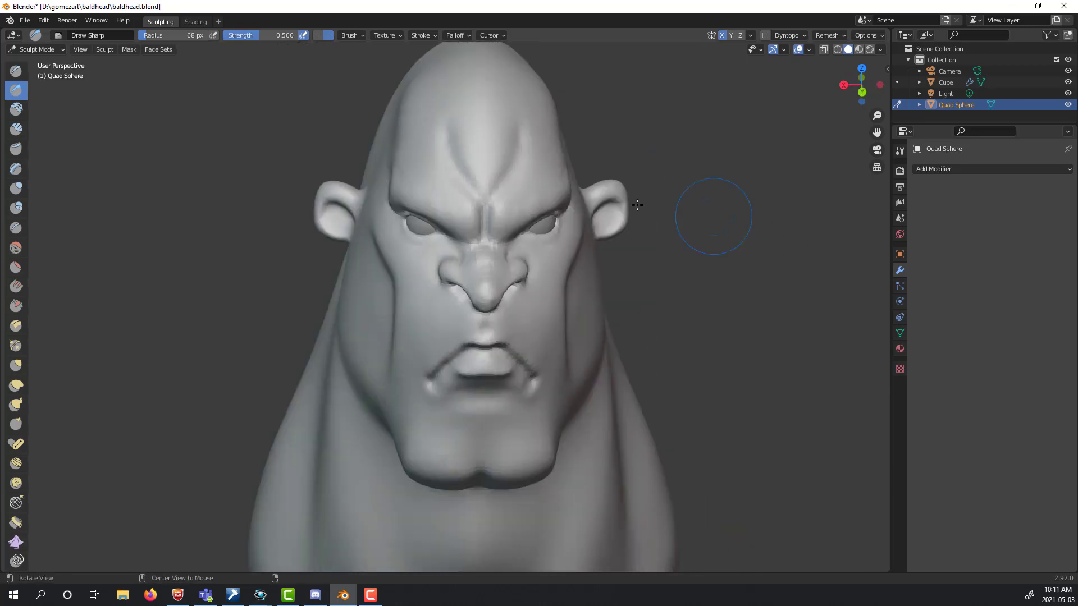
middle_drag(498, 121, 640, 255)
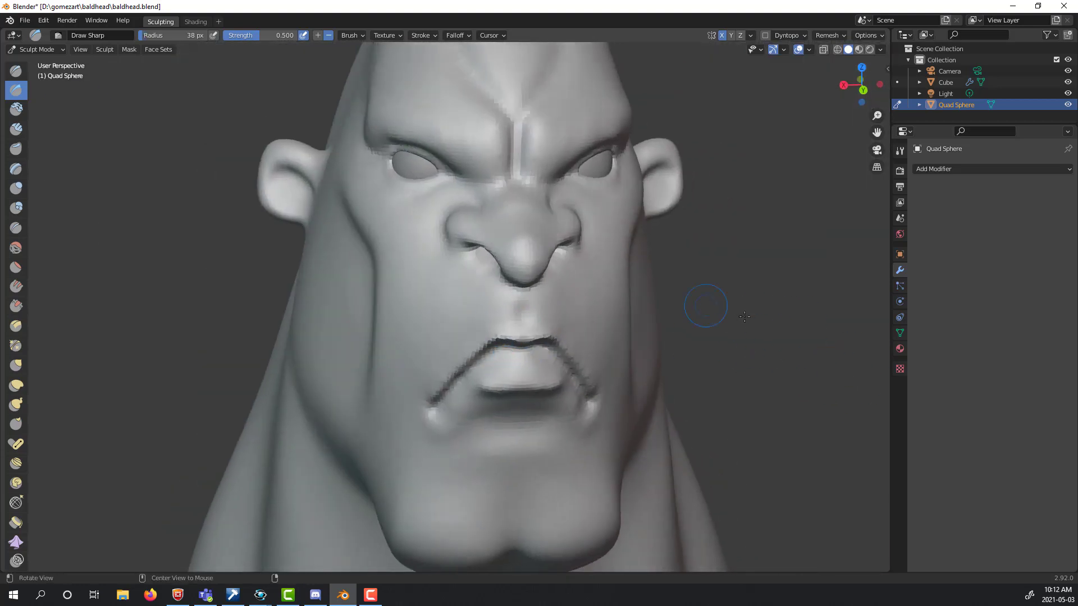
middle_drag(444, 384, 472, 354)
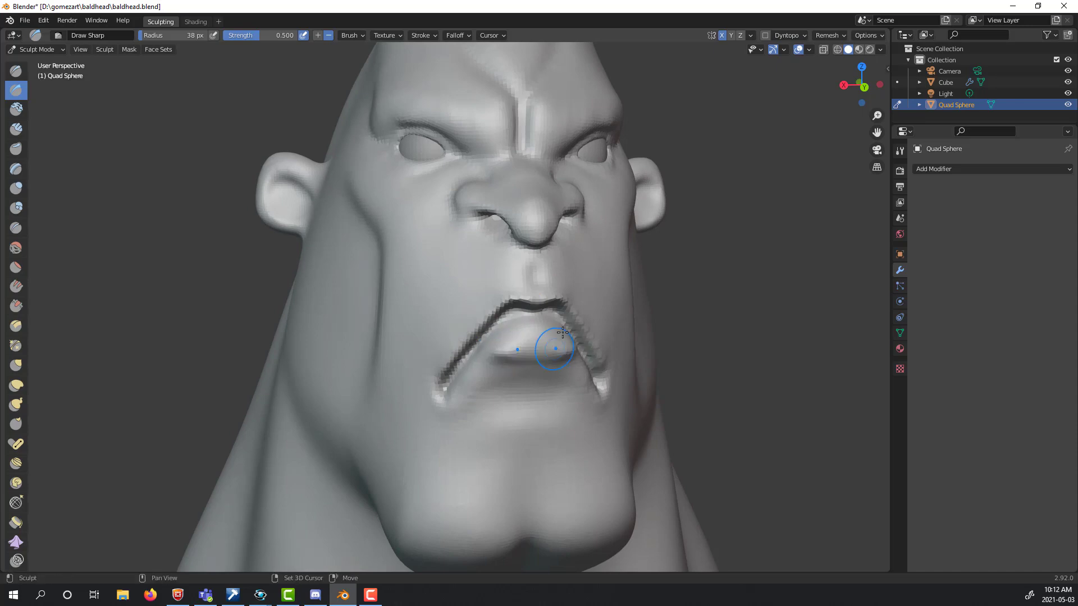
mouse_move(707, 276)
middle_down()
mouse_move(769, 284)
mouse_move(765, 313)
mouse_move(539, 409)
mouse_move(709, 269)
mouse_move(569, 314)
middle_up()
Build up the upper lip and the area beneath the nose with Clay Strips at 38 px radius.
key(c)
middle_drag(705, 241, 524, 302)
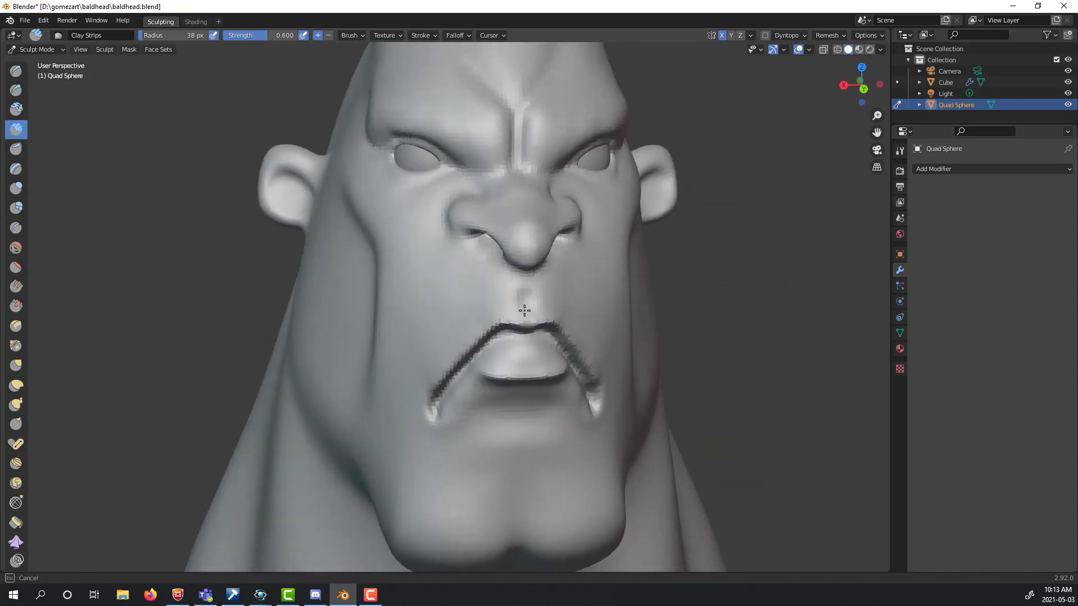
mouse_move(696, 277)
middle_down()
mouse_move(490, 262)
mouse_move(392, 242)
mouse_move(326, 202)
middle_up()
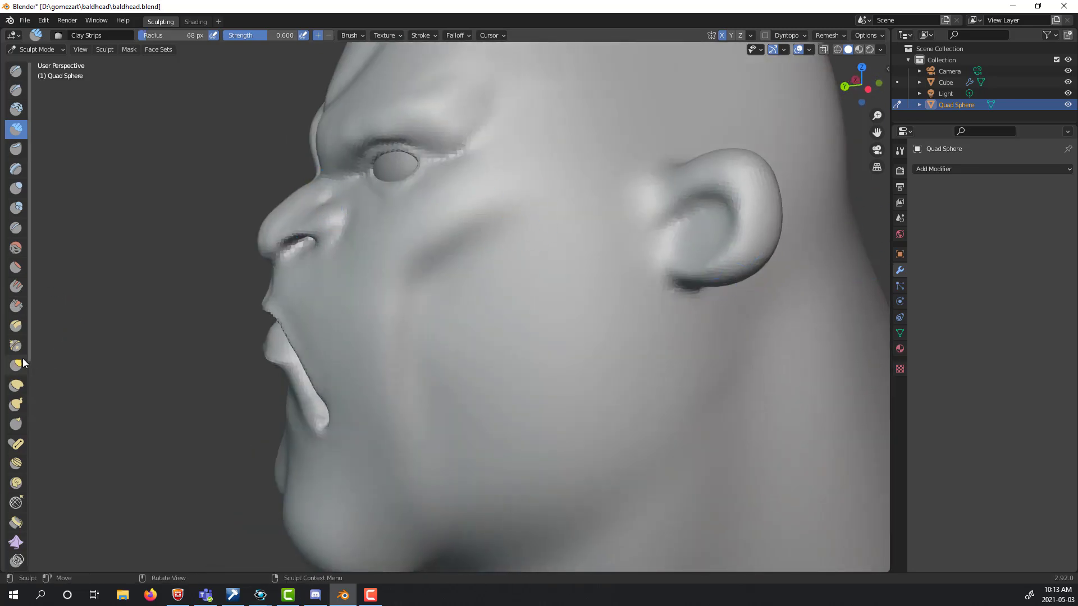
Pull the brow ridge down over the eyes with the Grab brush, enlarging its radius.
key(g)
middle_drag(318, 144, 531, 161)
drag(554, 158, 553, 168)
key(bracketright)
key(bracketright)
drag(565, 113, 564, 124)
Mask the nose, cheeks and eye area below the brow ridge with Lasso Mask, leaving the brow unmasked.
mouse_move(31, 352)
mouse_down()
mouse_move(31, 456)
mouse_move(69, 512)
mouse_up()
click(70, 510)
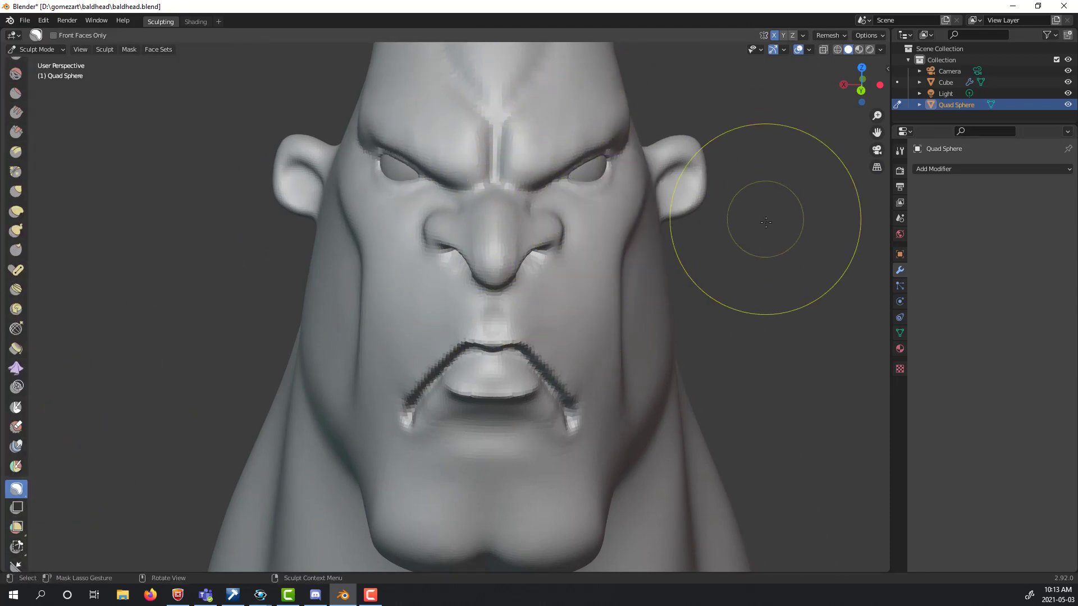
middle_drag(773, 234, 751, 232)
mouse_move(564, 171)
mouse_down()
mouse_move(533, 288)
mouse_move(623, 151)
mouse_up()
middle_drag(696, 169, 716, 170)
mouse_move(562, 170)
mouse_down()
mouse_move(605, 360)
mouse_move(632, 152)
mouse_up()
alt+drag(787, 236, 756, 237)
drag(525, 152, 529, 140)
alt+drag(702, 191, 735, 198)
alt+drag(753, 308, 747, 322)
Pull the unmasked brow ridge down over the eyes with Grab at 170 px radius, and clear the mask.
click(15, 191)
drag(536, 148, 488, 186)
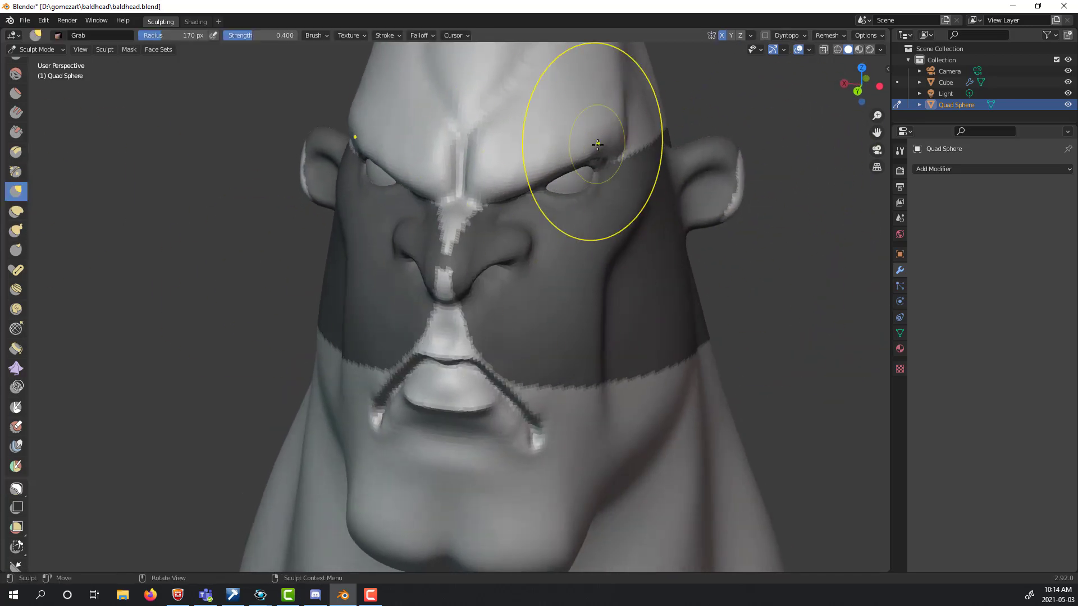
middle_drag(553, 163, 755, 229)
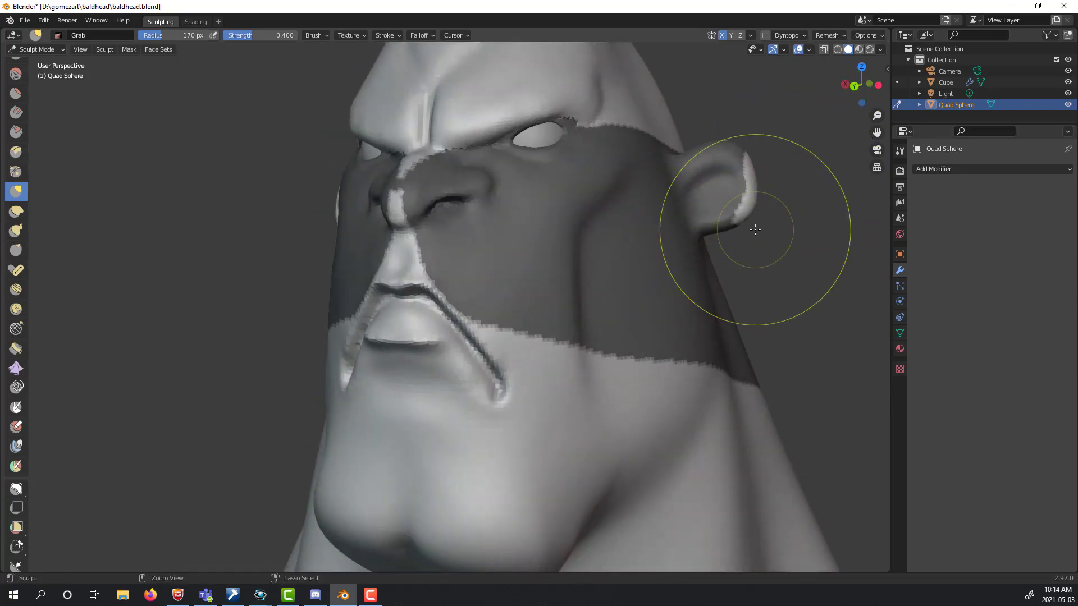
key(alt+m)
Refine the outer ends of the brow and the upper eyelids with Grab at 57 px radius.
key(f)
click(578, 132)
middle_drag(603, 123, 646, 160)
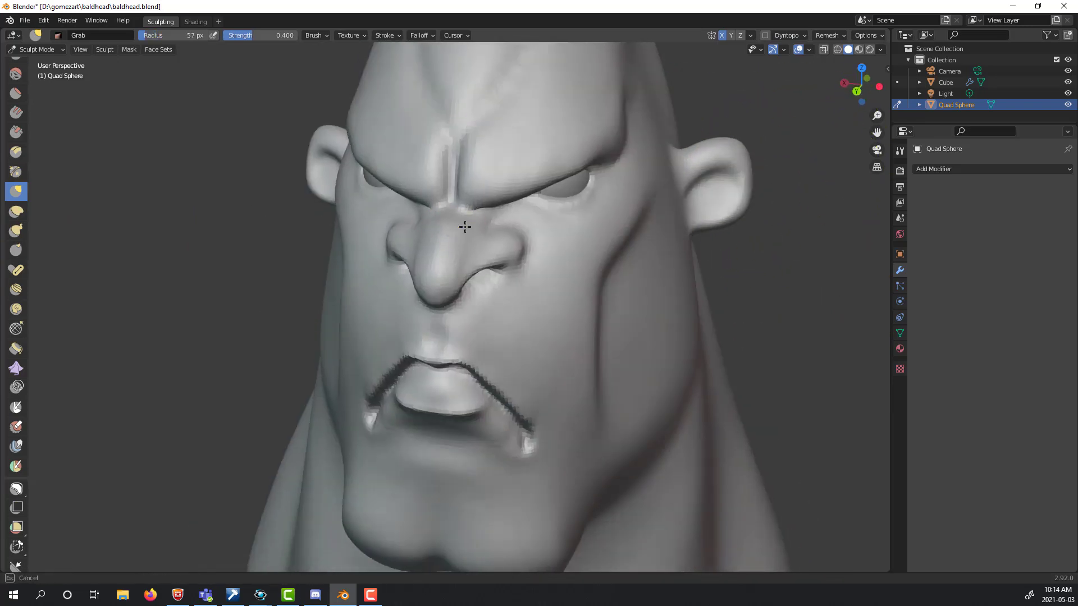
middle_drag(842, 275, 862, 303)
mouse_move(765, 326)
ctrl+middle_down()
mouse_move(796, 308)
mouse_move(752, 313)
ctrl+middle_up()
ctrl+middle_drag(873, 318, 862, 377)
middle_drag(786, 359, 875, 331)
ctrl+middle_drag(842, 359, 777, 334)
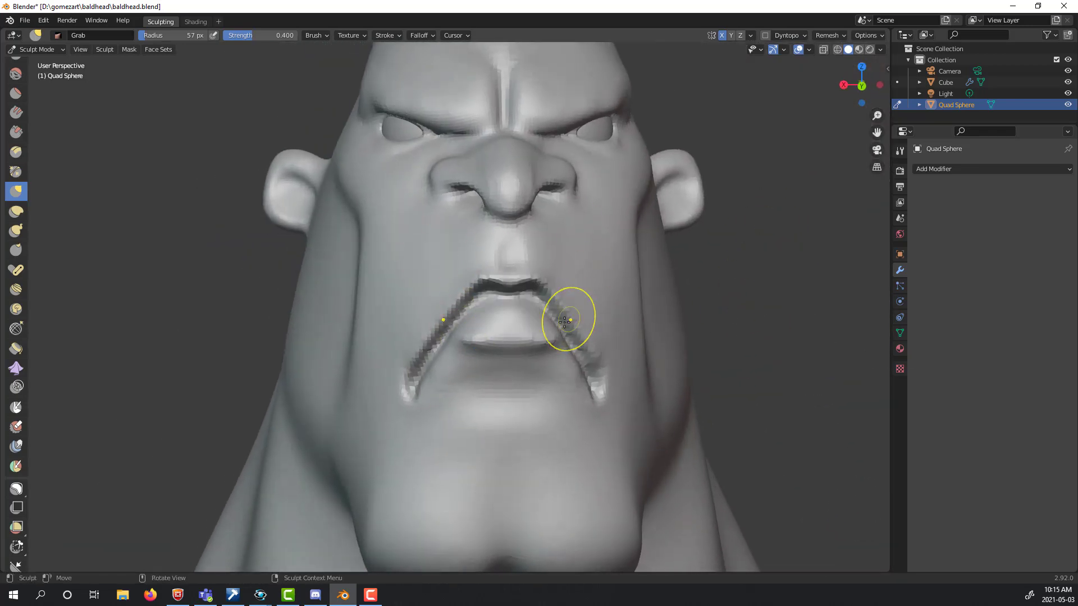
Mask the lower lip and the front of the chin with Lasso Mask, up to the mouth line.
click(21, 492)
mouse_move(499, 295)
mouse_down()
mouse_move(385, 426)
mouse_move(786, 359)
mouse_up()
middle_drag(770, 291, 775, 290)
key(ctrl+z)
mouse_move(497, 292)
mouse_down()
mouse_move(395, 438)
mouse_move(584, 488)
mouse_up()
Enable Dyntopo and build up the upper lip along the mask edge with Clay Strips at 36 px radius.
middle_drag(70, 275, 96, 256)
drag(28, 224, 27, 109)
click(16, 99)
middle_drag(681, 212, 778, 37)
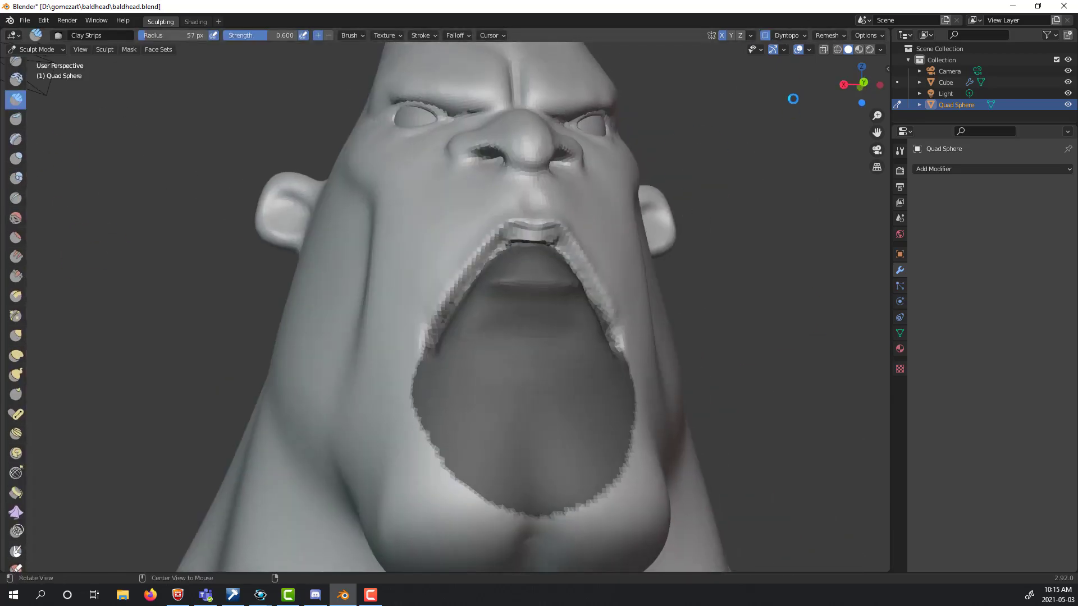
click(803, 37)
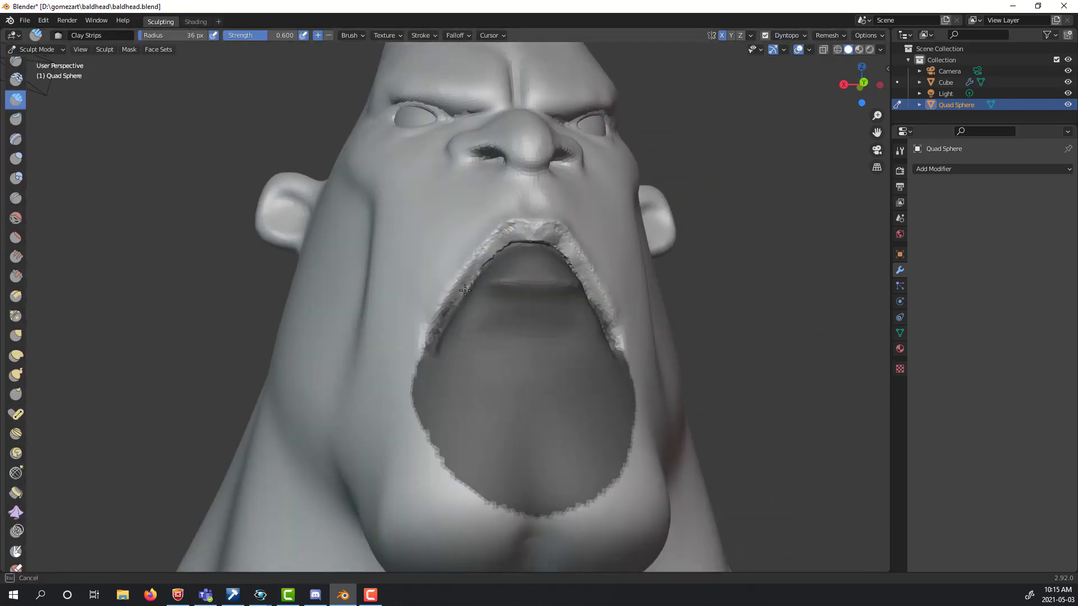
drag(539, 222, 521, 242)
Invert the mask and fill out the lower lip with Clay Strips at 36 px radius.
middle_drag(716, 230, 578, 348)
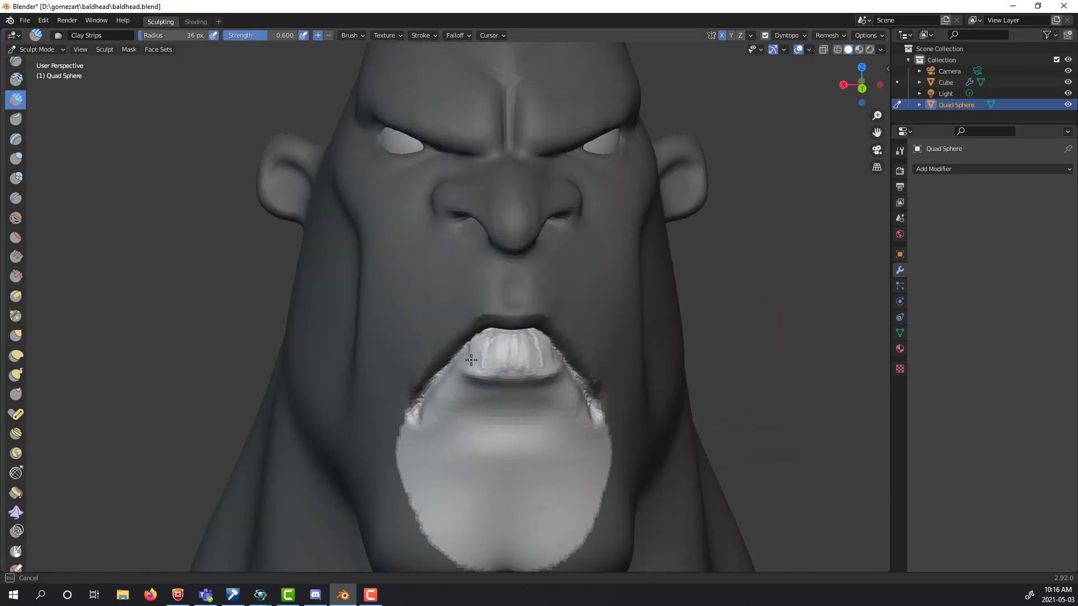
middle_drag(769, 267, 645, 311)
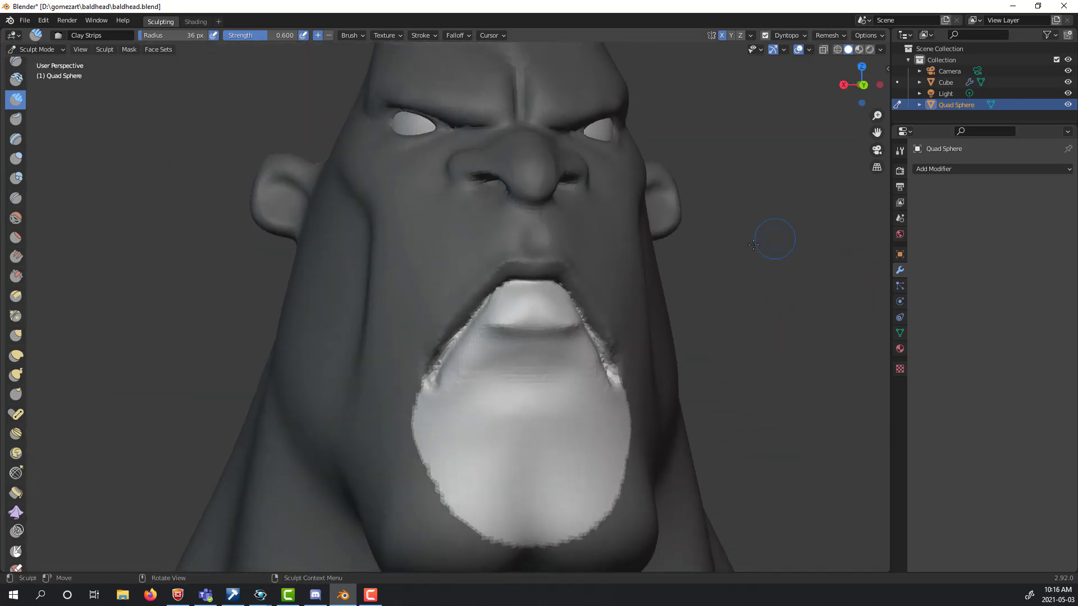
middle_drag(569, 326, 336, 323)
Reshape the lower lip against the mouth line with Grab at up to 95 px radius, and clear the mask.
click(16, 335)
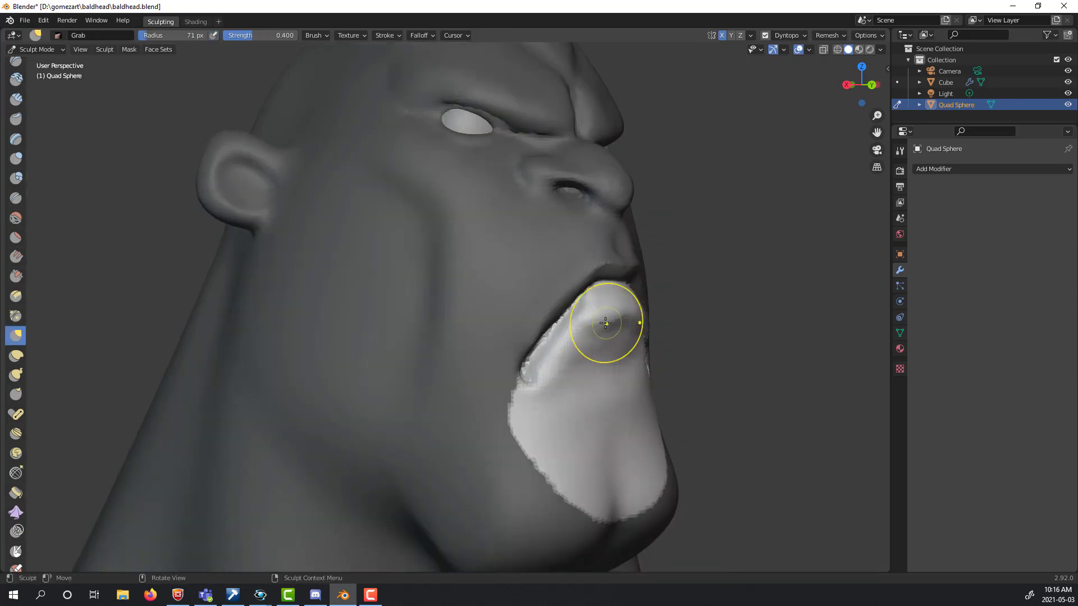
mouse_move(606, 318)
middle_down()
mouse_move(308, 275)
mouse_move(562, 297)
mouse_move(813, 288)
mouse_move(695, 288)
middle_up()
mouse_move(546, 359)
mouse_down()
mouse_move(525, 369)
mouse_move(541, 352)
mouse_up()
middle_drag(553, 343, 489, 334)
drag(485, 316, 501, 348)
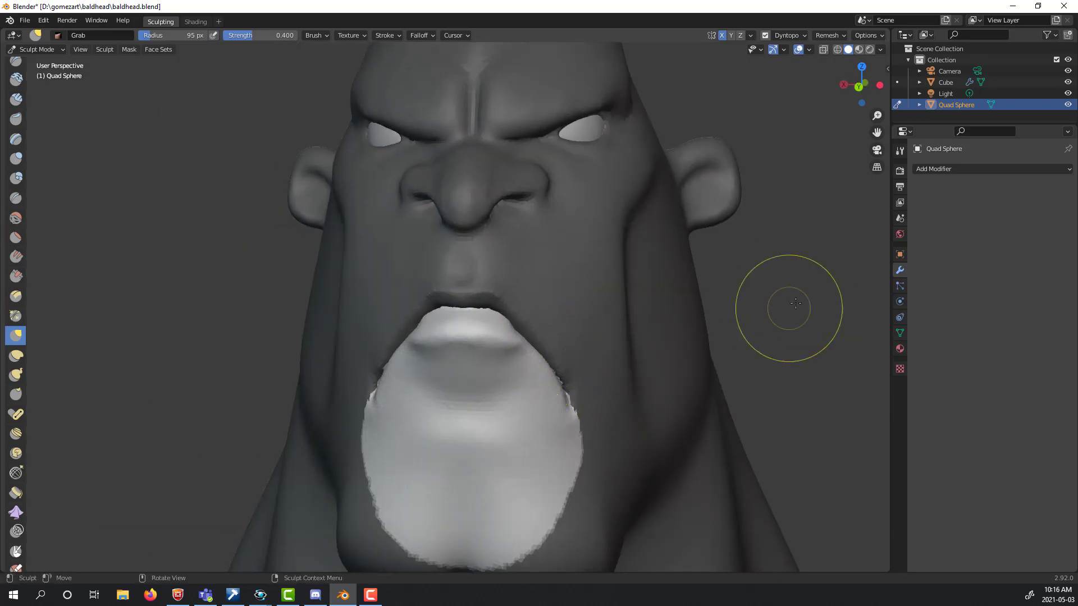
key(alt+m)
Sharpen the creases at the mouth corners with Draw Sharp at 30 px radius.
middle_drag(716, 385, 822, 473)
scroll(822, 473, down, 2)
mouse_move(718, 257)
middle_down()
mouse_move(757, 255)
mouse_move(700, 284)
middle_up()
mouse_move(691, 390)
middle_down()
mouse_move(700, 356)
mouse_move(699, 373)
middle_up()
scroll(18, 93, up, 2)
click(16, 90)
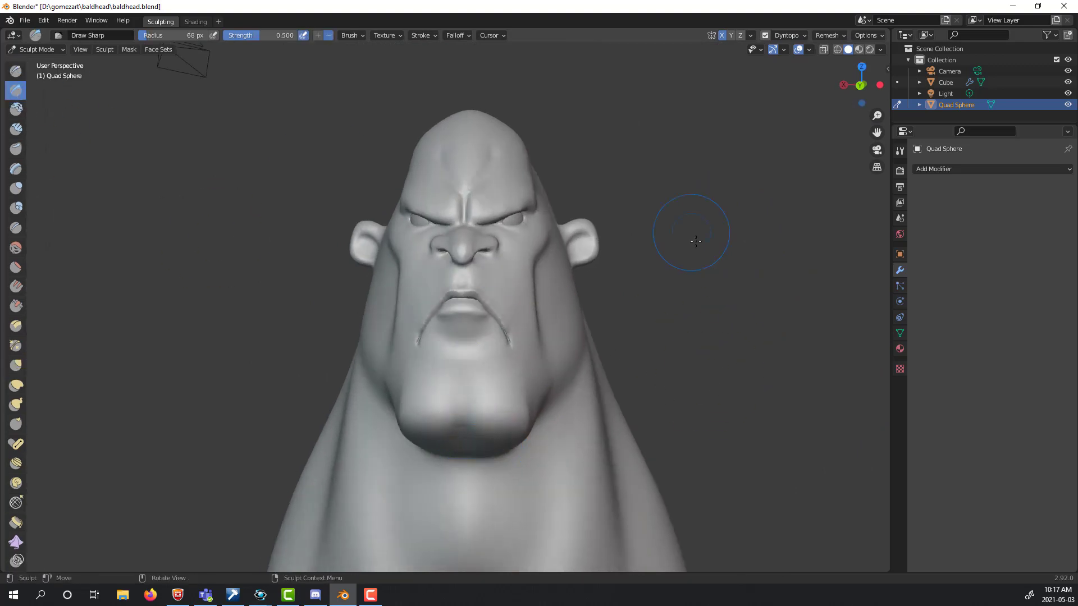
mouse_move(685, 252)
middle_down()
mouse_move(651, 214)
mouse_move(621, 232)
middle_up()
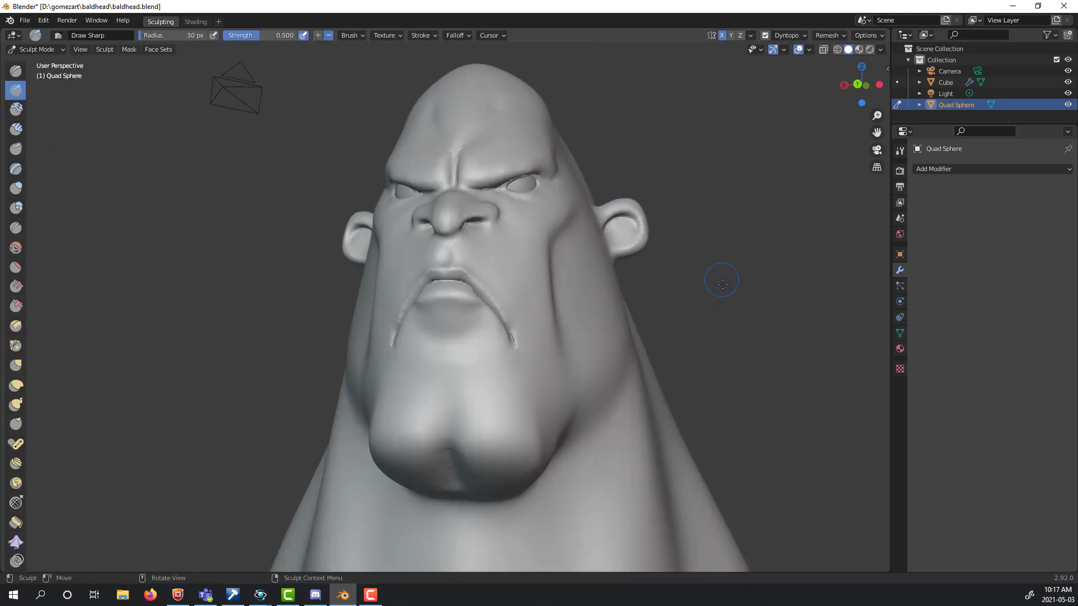
Deepen the V-shaped forehead furrow and the crease between the brows with Draw Sharp at 30 px radius.
middle_drag(730, 304, 627, 213)
middle_drag(759, 284, 831, 232)
middle_drag(499, 126, 496, 178)
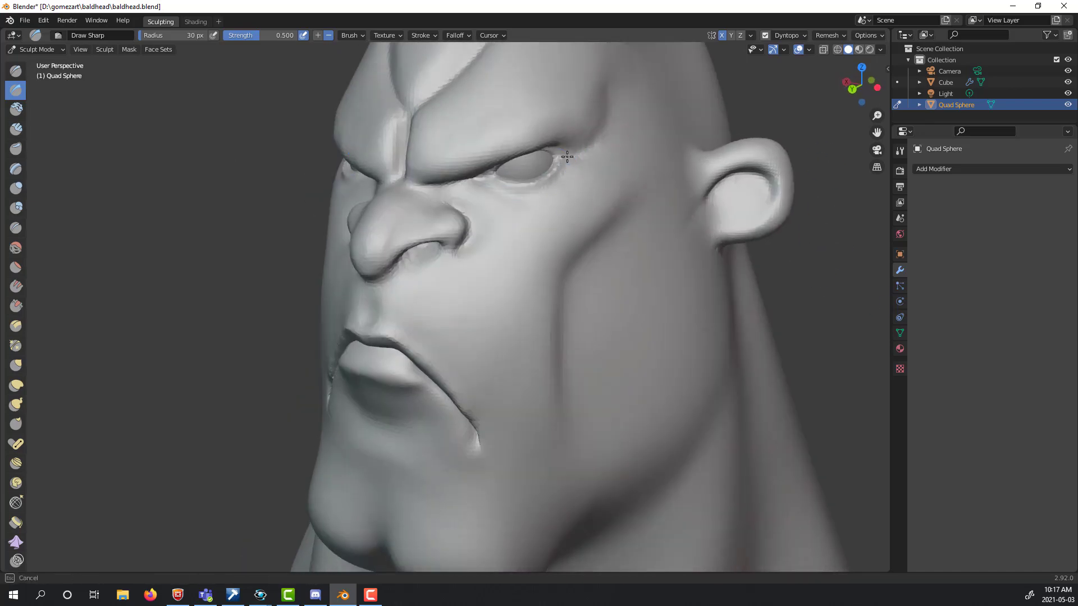
Carve the upper eyelid crease beneath the brow with Draw Sharp at 30 px radius.
middle_drag(569, 162, 529, 100)
mouse_move(816, 216)
ctrl+middle_down()
mouse_move(806, 79)
mouse_move(786, 224)
ctrl+middle_up()
mouse_move(769, 112)
shift+middle_down()
mouse_move(741, 284)
mouse_move(729, 145)
shift+middle_up()
drag(435, 199, 646, 144)
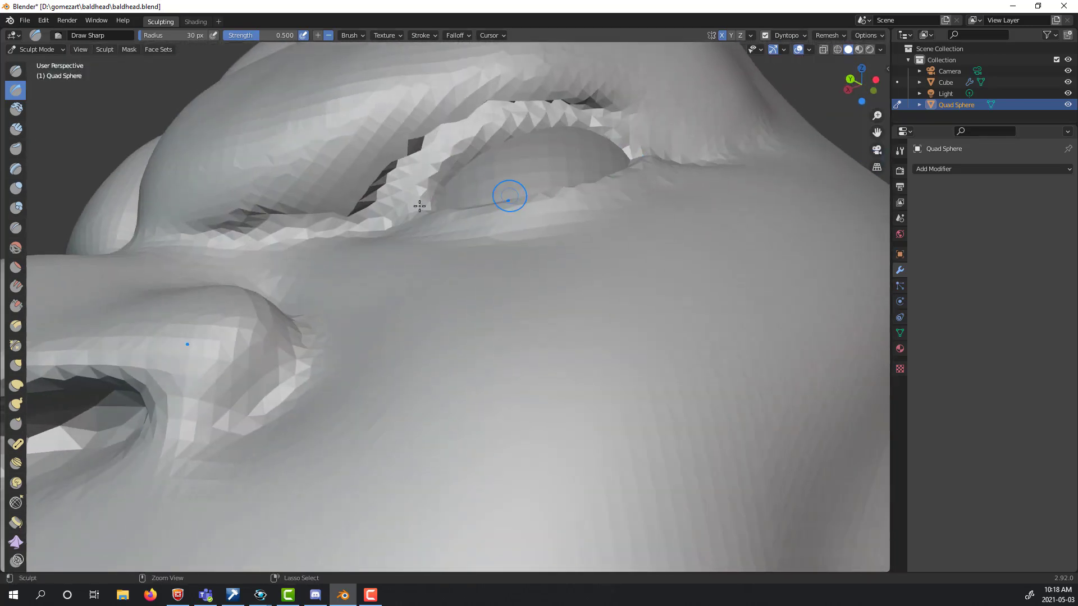
drag(417, 210, 622, 142)
middle_drag(876, 258, 866, 267)
Build up and smooth the upper eyelid rim with the Draw brush at 58 px radius.
key(x)
mouse_move(377, 243)
mouse_down()
mouse_move(588, 188)
mouse_move(390, 222)
mouse_up()
shift+drag(562, 168, 457, 185)
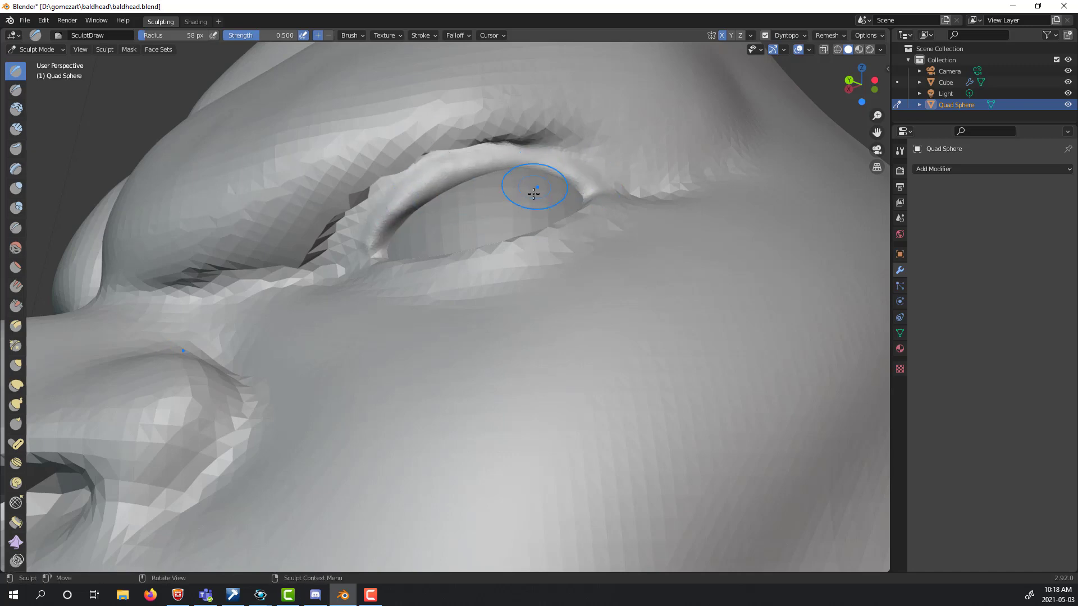
middle_drag(550, 194, 247, 143)
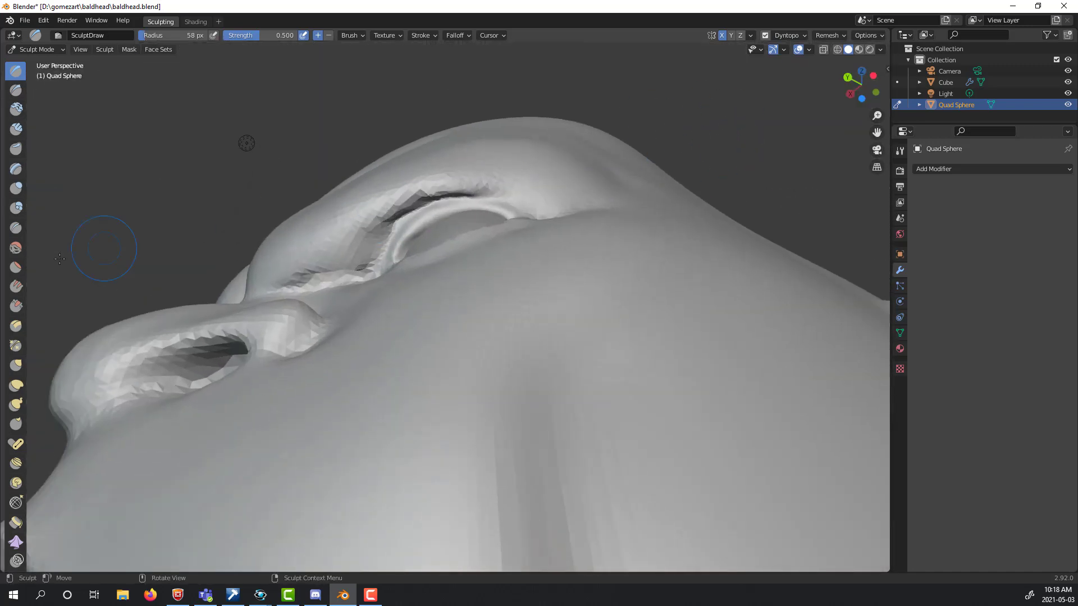
Adjust the brow overhang above the eyelid with Grab at 105 px radius.
click(16, 365)
middle_drag(662, 115, 465, 306)
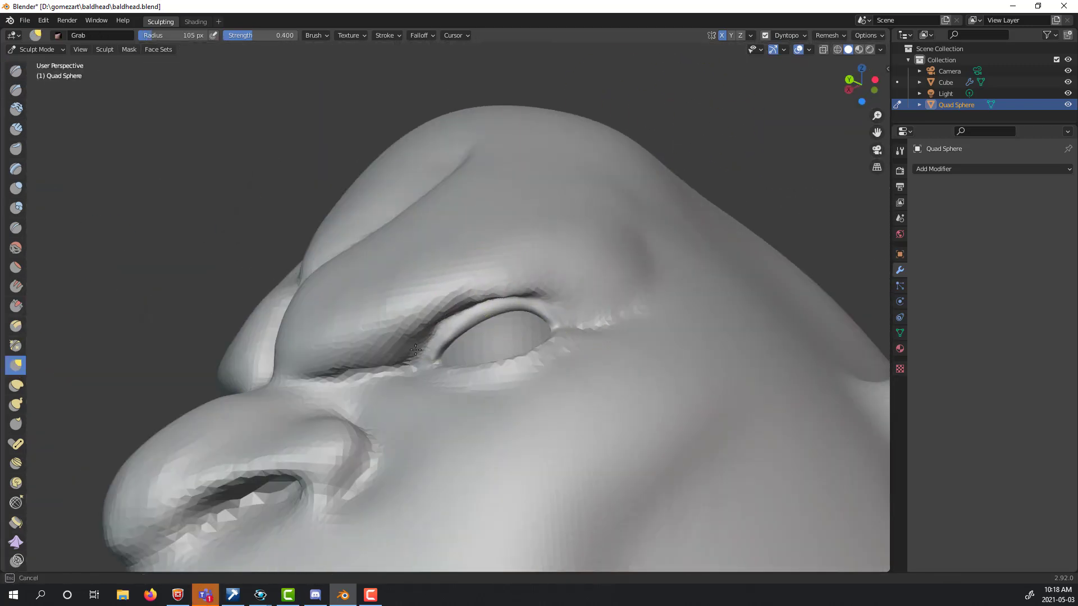
mouse_move(752, 104)
middle_down()
mouse_move(786, 205)
mouse_move(782, 138)
middle_up()
Add a raised lower eyelid rim beneath the eye with the Draw brush.
click(16, 72)
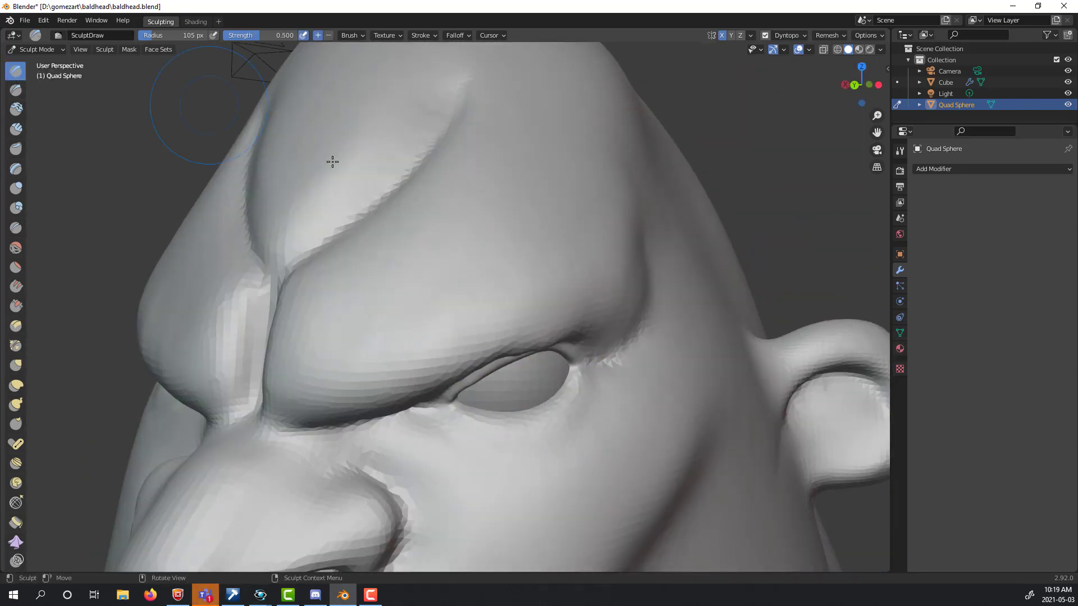
drag(467, 414, 575, 378)
drag(488, 441, 474, 419)
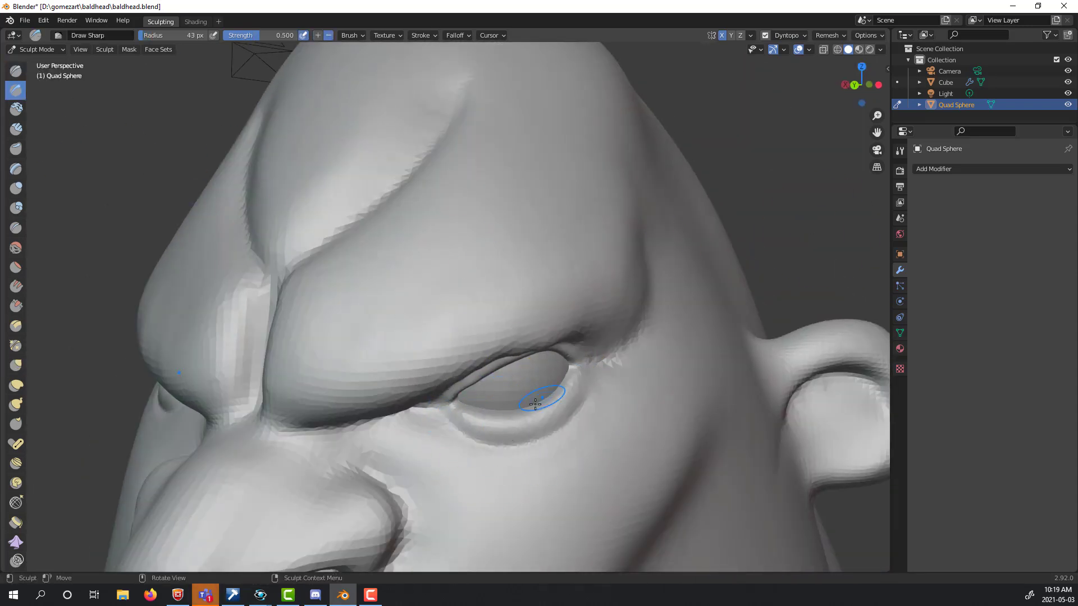
Adjust the shape of the nose from the front with Grab at 43 px radius.
scroll(568, 388, down, 7)
mouse_move(477, 404)
middle_down()
mouse_move(510, 434)
mouse_move(460, 431)
mouse_move(469, 428)
middle_up()
key(g)
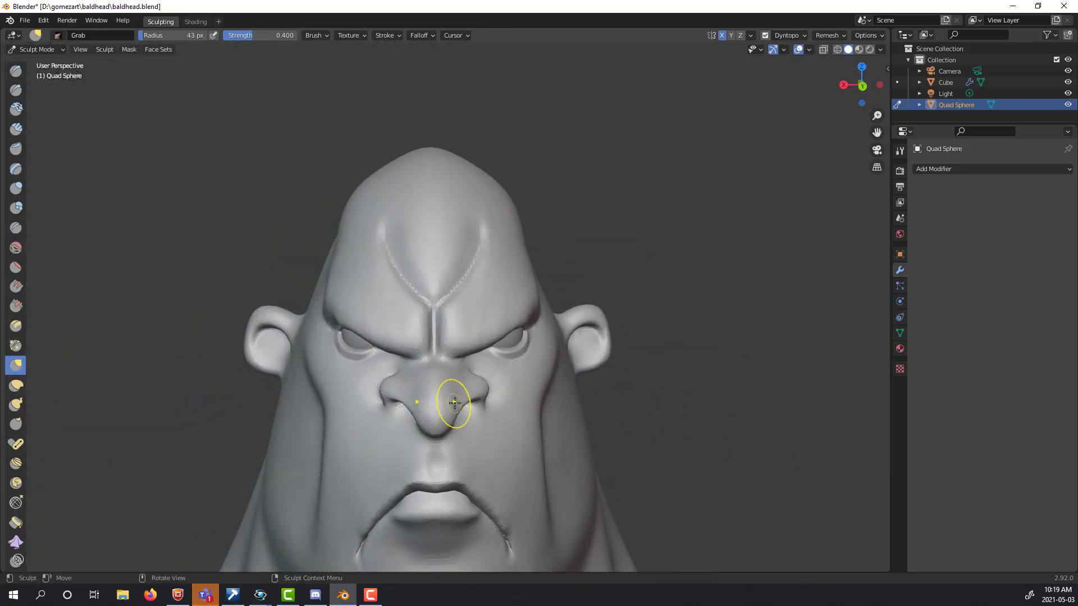
mouse_move(536, 295)
middle_down()
mouse_move(509, 330)
mouse_move(421, 315)
mouse_move(502, 275)
mouse_move(496, 253)
middle_up()
Sharpen the long frown creases beside the mouth with Draw Sharp at 70 px radius.
key(d)
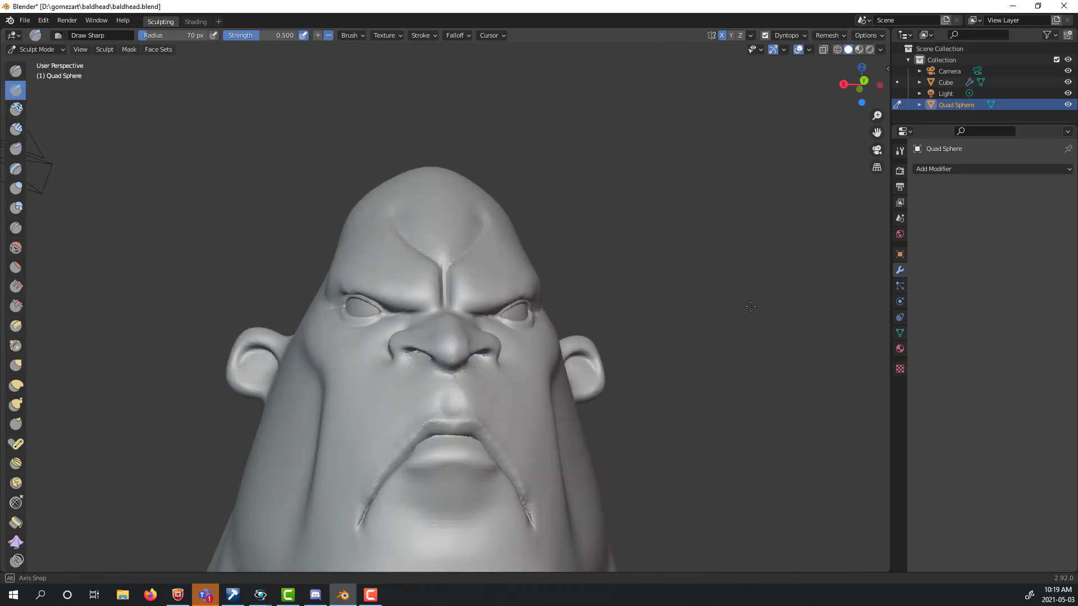
middle_drag(741, 317, 519, 439)
middle_drag(436, 375, 693, 377)
Inspect the bust from several angles in Material Preview shading and return to Solid shading.
mouse_move(692, 377)
alt+mouse_down()
mouse_move(728, 286)
mouse_move(721, 393)
alt+mouse_up()
click(858, 50)
mouse_move(668, 236)
alt+mouse_down()
mouse_move(695, 194)
mouse_move(695, 247)
alt+mouse_up()
alt+drag(688, 313, 712, 352)
click(848, 50)
Switch the bust from Sculpt Mode to Object Mode.
alt+drag(681, 270, 695, 352)
key(ctrl+Tab)
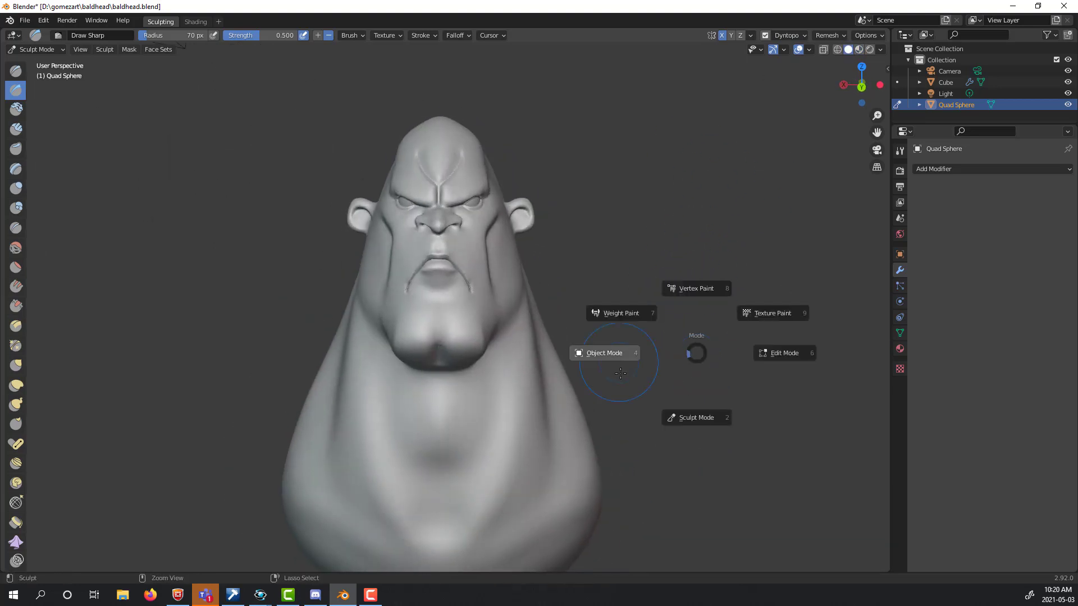
click(619, 372)
middle_drag(716, 331, 633, 339)
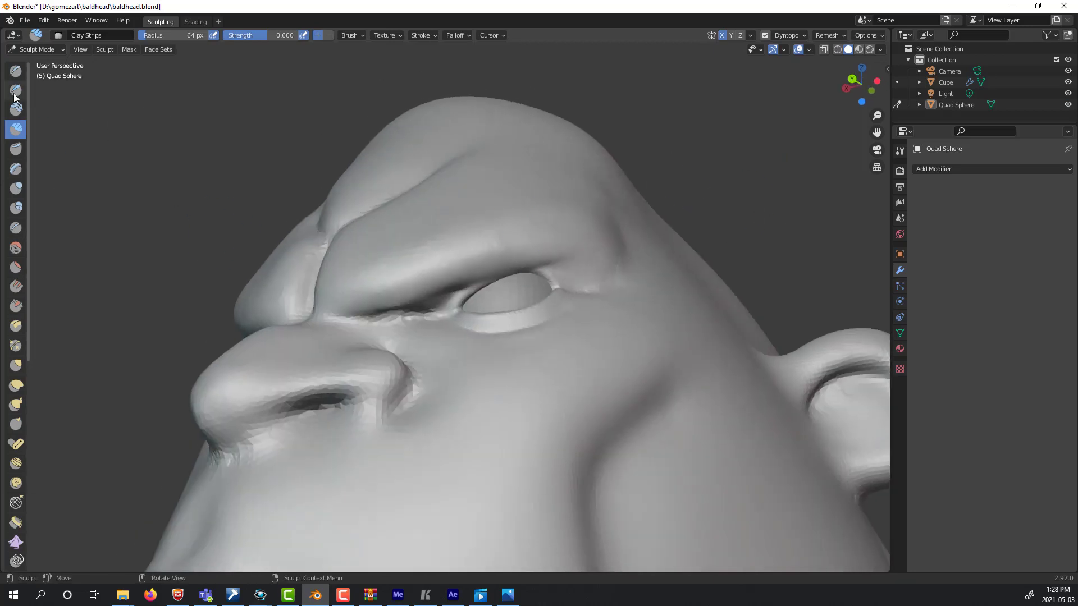
Refine the rim of the upper eyelid beneath the brow with Draw Sharp at 32 px radius.
click(15, 94)
middle_drag(505, 258, 535, 257)
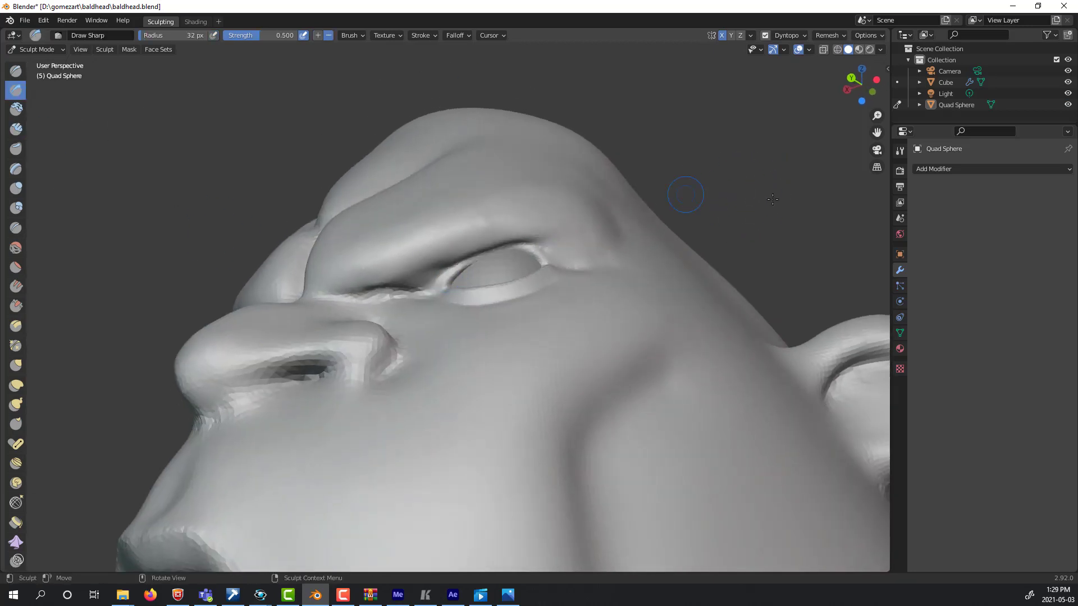
scroll(477, 264, up, 4)
key(x)
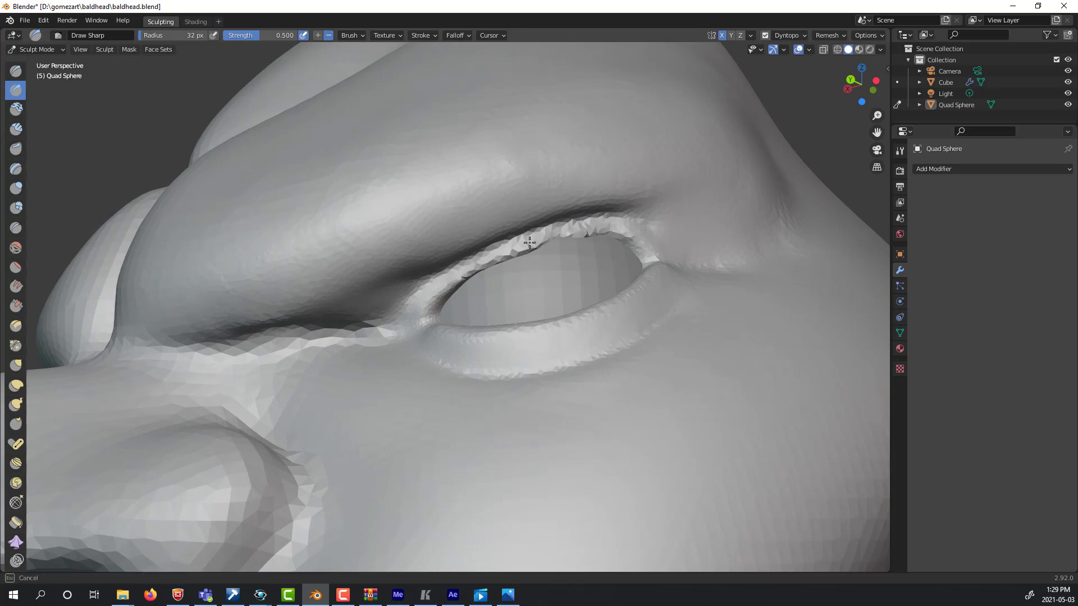
middle_drag(547, 241, 875, 228)
scroll(876, 228, down, 8)
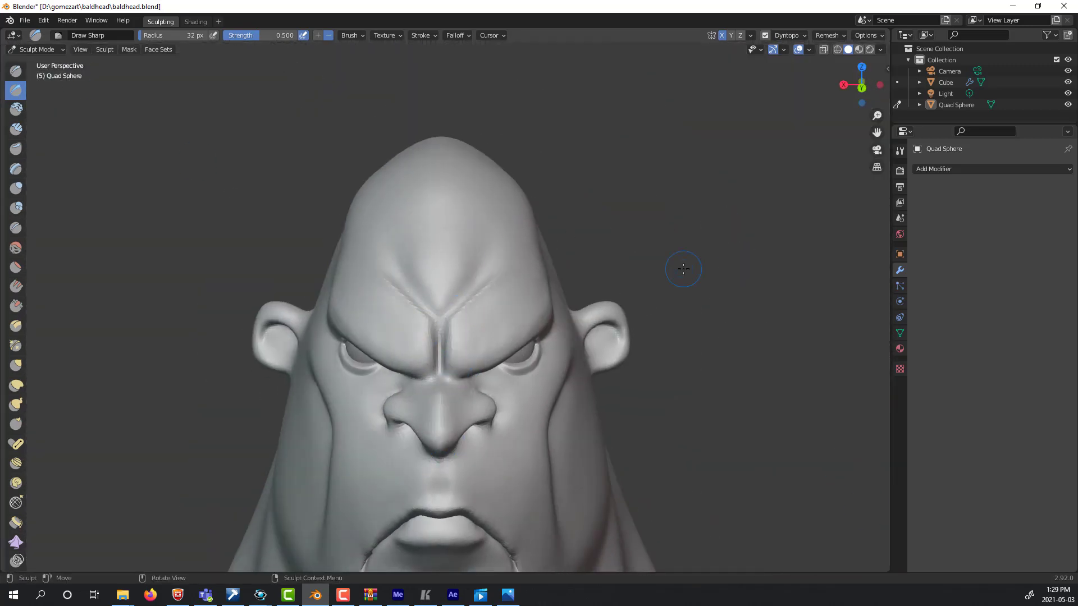
Build up the flesh around the corners of the frowning mouth with Clay Strips at 46 px radius.
middle_drag(683, 269, 783, 340)
alt+drag(783, 340, 755, 374)
ctrl+alt+drag(755, 373, 735, 418)
ctrl+alt+drag(735, 418, 756, 450)
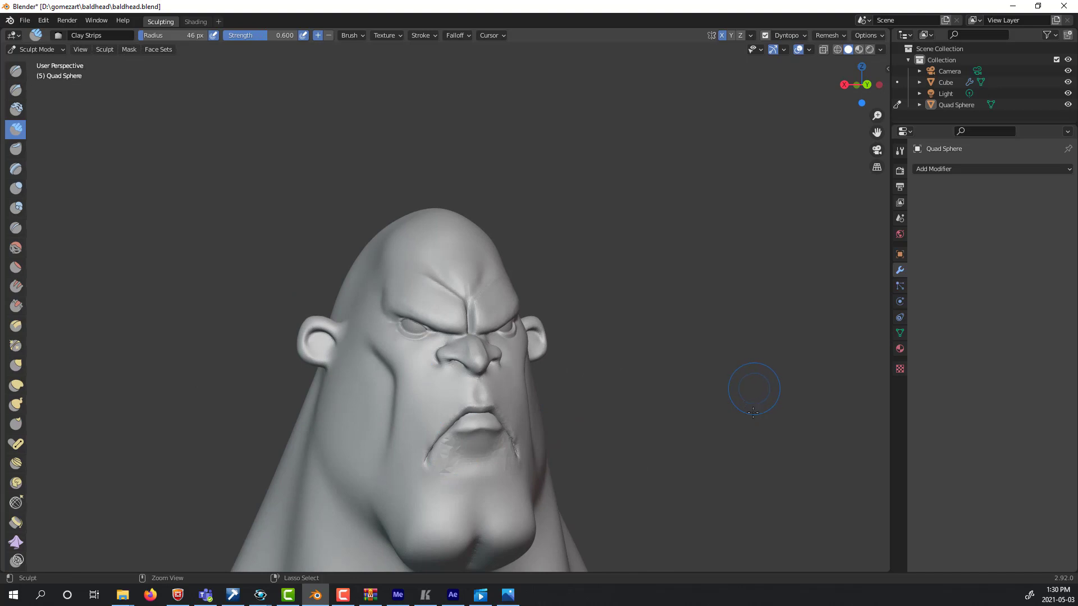
middle_drag(752, 430, 723, 426)
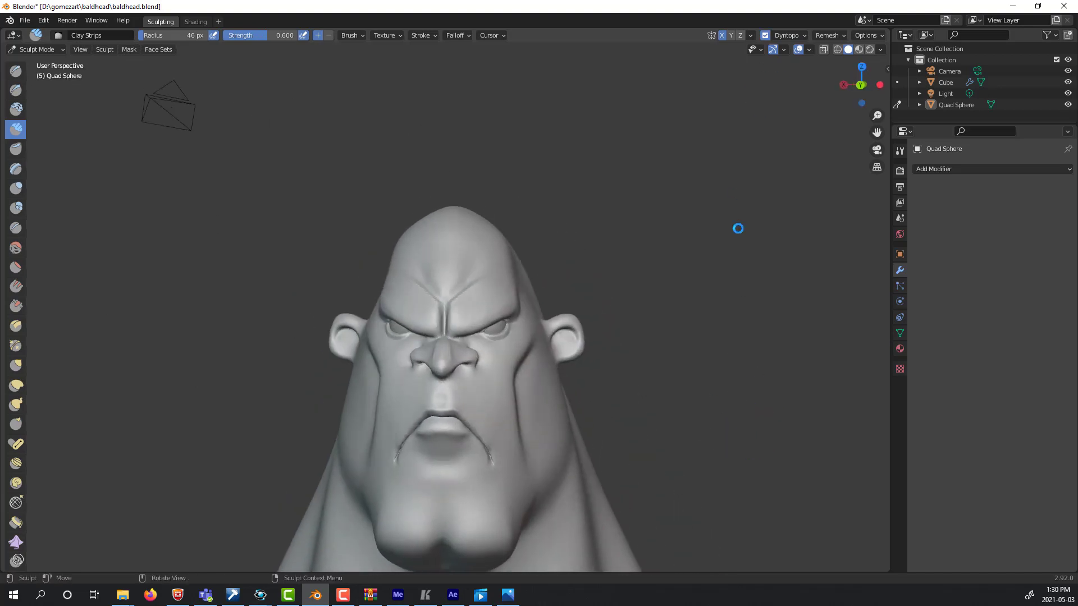
middle_drag(696, 310, 517, 435)
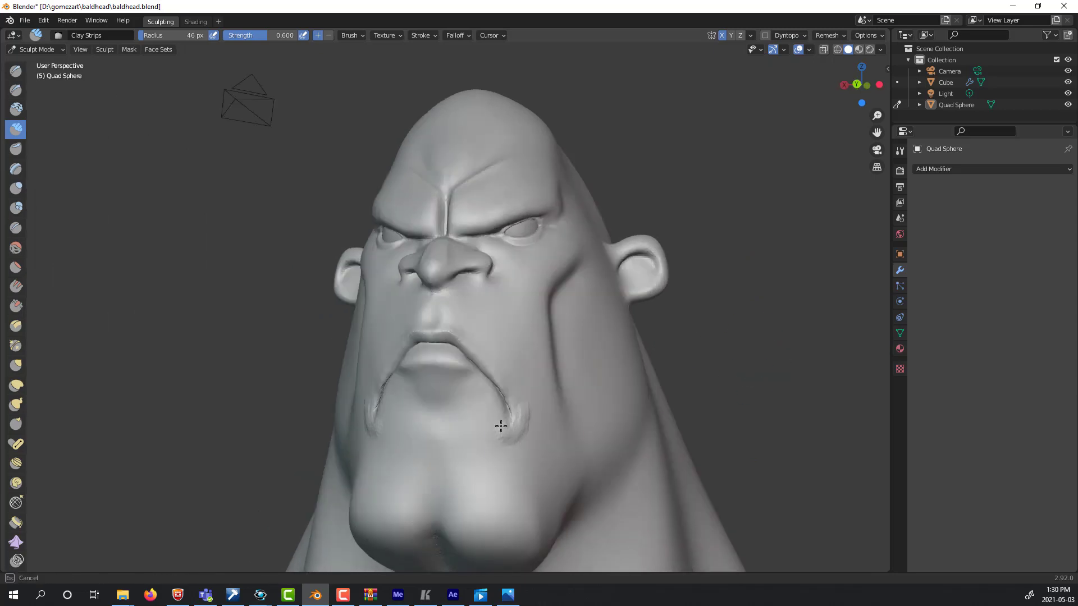
Sharpen the facial creases around the nose and mouth with Draw Sharp at 25 px radius.
mouse_move(538, 386)
middle_down()
mouse_move(513, 447)
mouse_move(618, 409)
mouse_move(789, 390)
mouse_move(701, 393)
mouse_move(820, 397)
mouse_move(10, 96)
middle_up()
middle_drag(568, 219, 656, 100)
scroll(657, 100, up, 4)
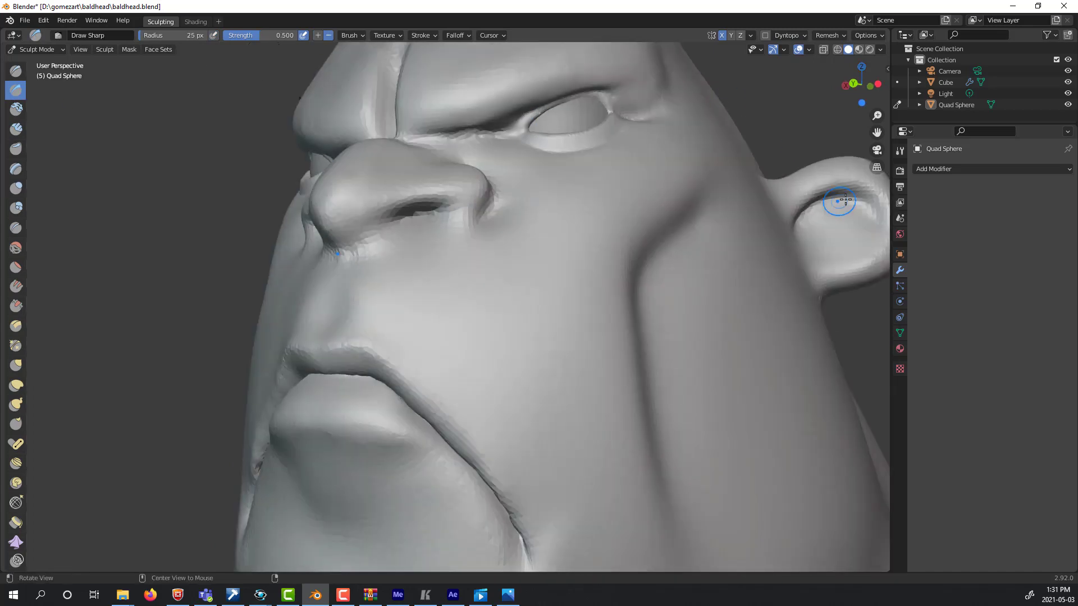
middle_drag(839, 297, 532, 240)
drag(481, 245, 495, 245)
mouse_move(603, 248)
alt+mouse_down()
mouse_move(371, 354)
mouse_move(427, 387)
alt+mouse_up()
mouse_move(505, 387)
alt+mouse_down()
mouse_move(847, 368)
mouse_move(836, 500)
alt+mouse_up()
alt+drag(836, 499, 831, 469)
Add a cube in Object Mode and scale it to enclose the lower part of the bust.
scroll(828, 469, down, 4)
middle_drag(794, 493, 828, 530)
mouse_move(774, 371)
middle_down()
mouse_move(734, 385)
mouse_move(708, 435)
mouse_move(643, 496)
middle_up()
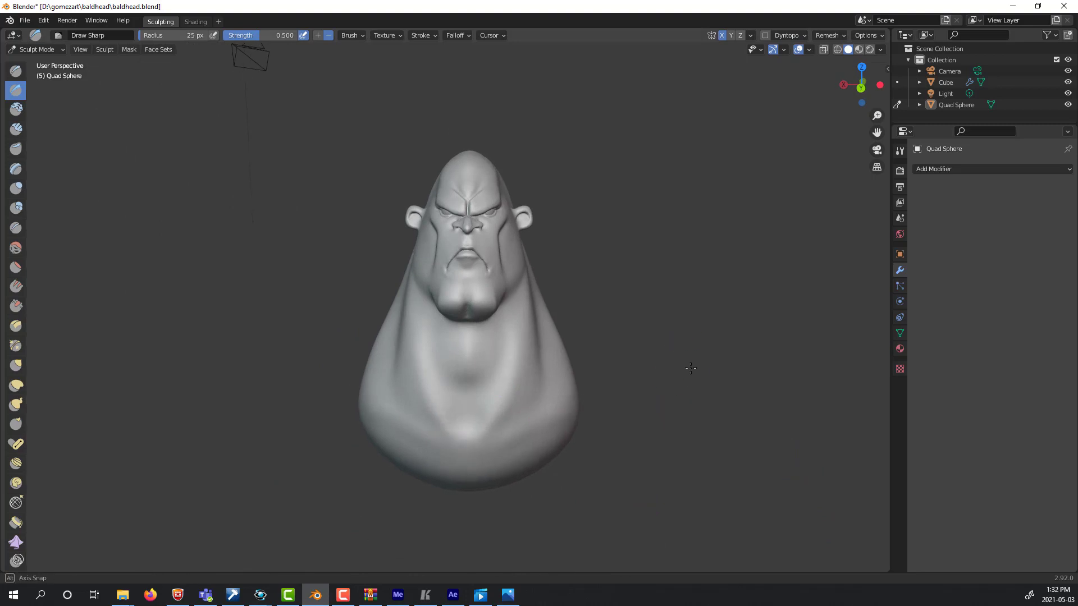
key(ctrl+Tab)
click(628, 431)
middle_drag(628, 432, 715, 366)
key(shift+a)
mouse_move(699, 298)
click(754, 311)
key(s)
click(671, 492)
middle_drag(671, 491, 668, 525)
Delete the top face of the cube in Edit Mode.
key(Tab)
key(3)
click(556, 373)
key(x)
click(563, 435)
Cut a vertical edge loop through the centre of the open cube.
middle_drag(728, 426, 749, 407)
middle_drag(570, 400, 542, 450)
click(578, 444)
click(811, 35)
Move the upper front corner vertex of the block closer to the bust's shoulder.
middle_drag(730, 247, 772, 250)
middle_drag(682, 335, 583, 390)
click(583, 390)
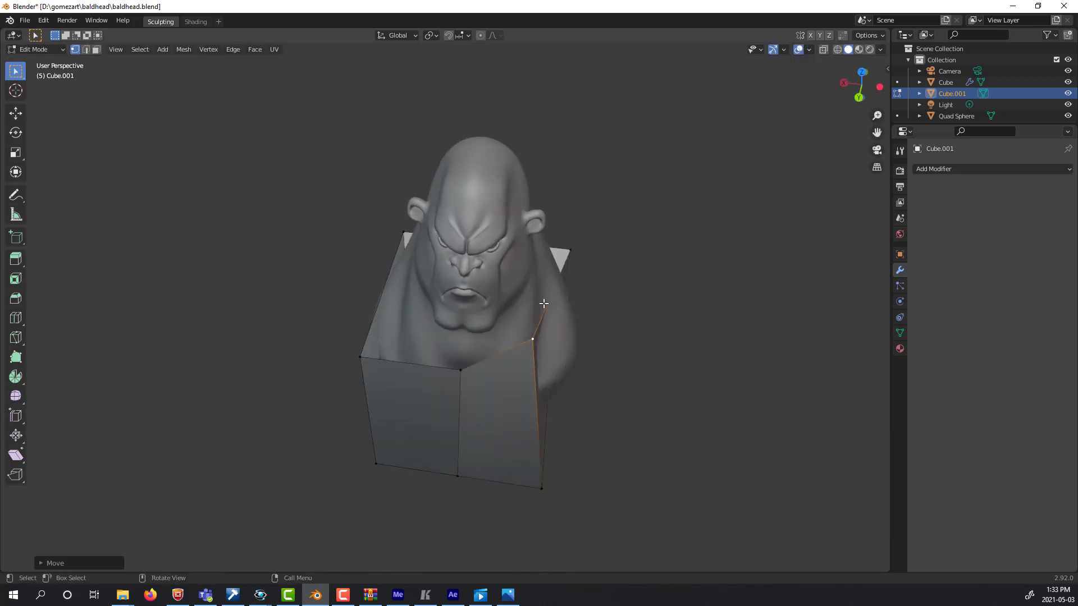
middle_drag(558, 299, 610, 371)
middle_drag(725, 369, 580, 313)
key(g)
click(643, 379)
Add a horizontal edge loop around the middle of the block and pull its side vertices to follow the torso.
middle_drag(642, 380, 525, 444)
middle_drag(611, 412, 607, 476)
key(g)
click(496, 386)
drag(496, 386, 562, 383)
click(545, 370)
middle_drag(566, 376, 553, 407)
click(519, 368)
click(530, 447)
drag(508, 435, 526, 447)
click(528, 394)
drag(507, 387, 523, 396)
Reposition the upper front and side vertices of the block around the chest with the Move tool.
alt+drag(553, 401, 483, 387)
click(378, 426)
drag(378, 426, 401, 368)
click(467, 406)
drag(466, 365, 466, 343)
alt+drag(418, 360, 627, 316)
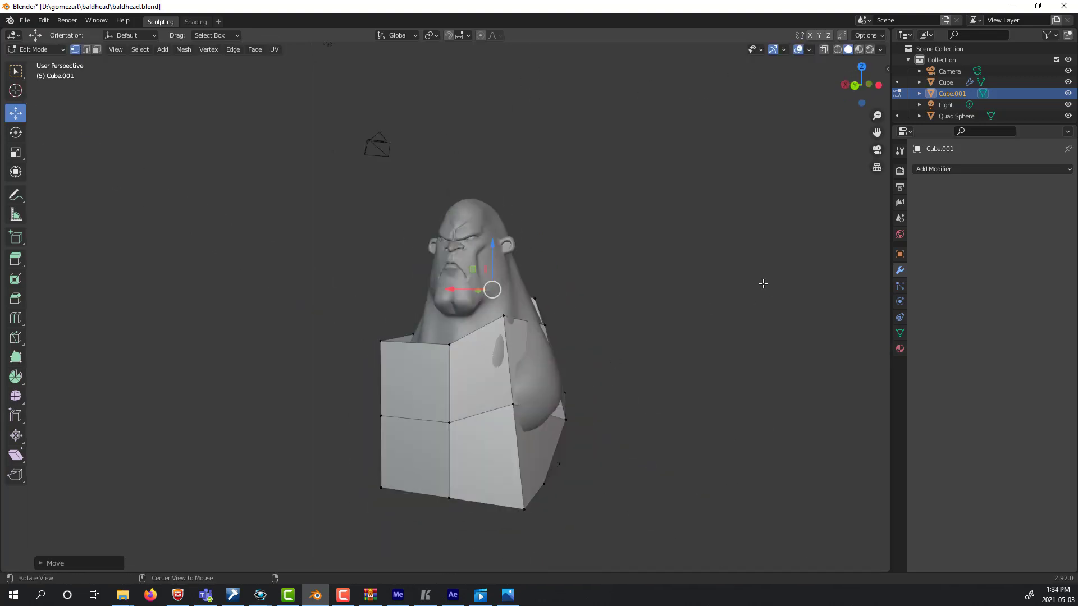
middle_drag(639, 348, 424, 419)
middle_drag(628, 325, 567, 292)
drag(519, 393, 508, 412)
middle_drag(618, 393, 522, 380)
drag(517, 402, 525, 393)
Select the bottom faces of the block and delete them.
middle_drag(662, 296, 595, 393)
key(3)
click(509, 477)
shift+click(532, 510)
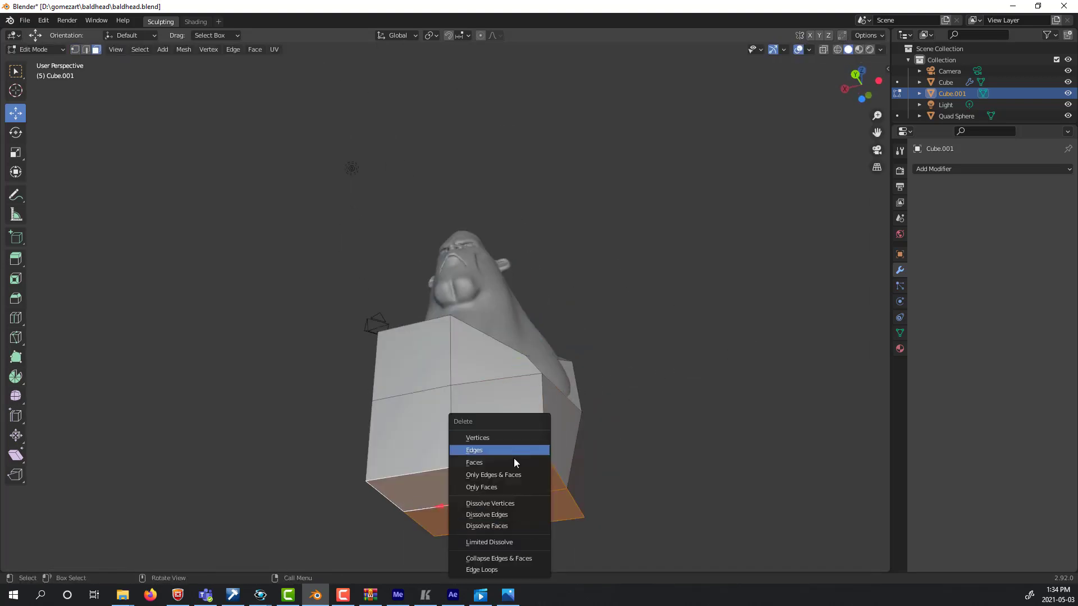
click(514, 464)
Delete the half of the block on the bust's right side, leaving only its left half.
middle_drag(506, 454, 364, 338)
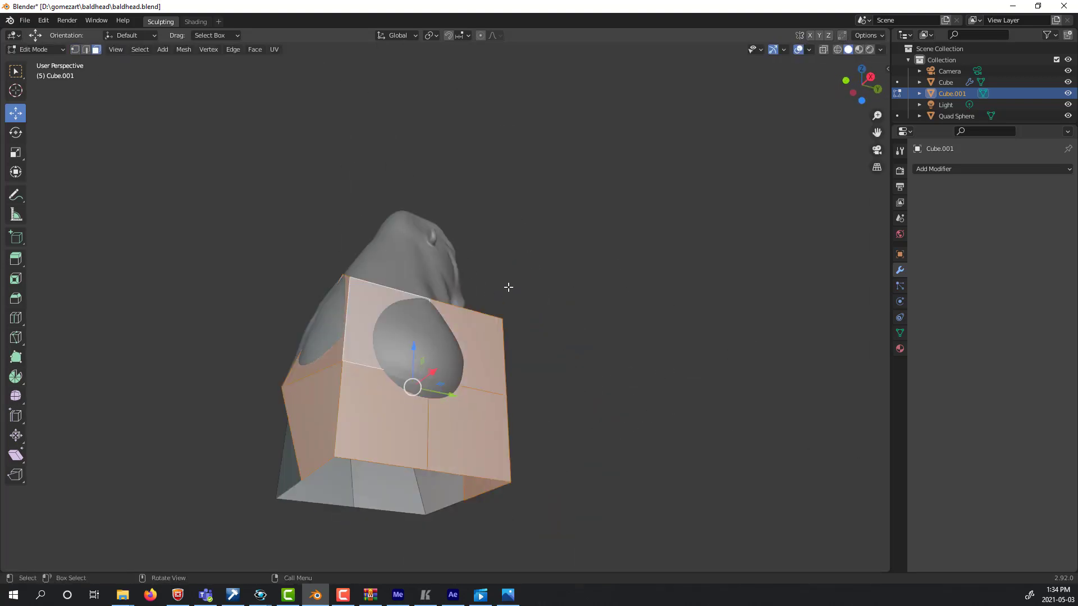
click(536, 368)
middle_drag(536, 370, 551, 341)
Move the upper front and shoulder vertices of the remaining half closer to the bust.
click(515, 391)
middle_drag(515, 391, 615, 265)
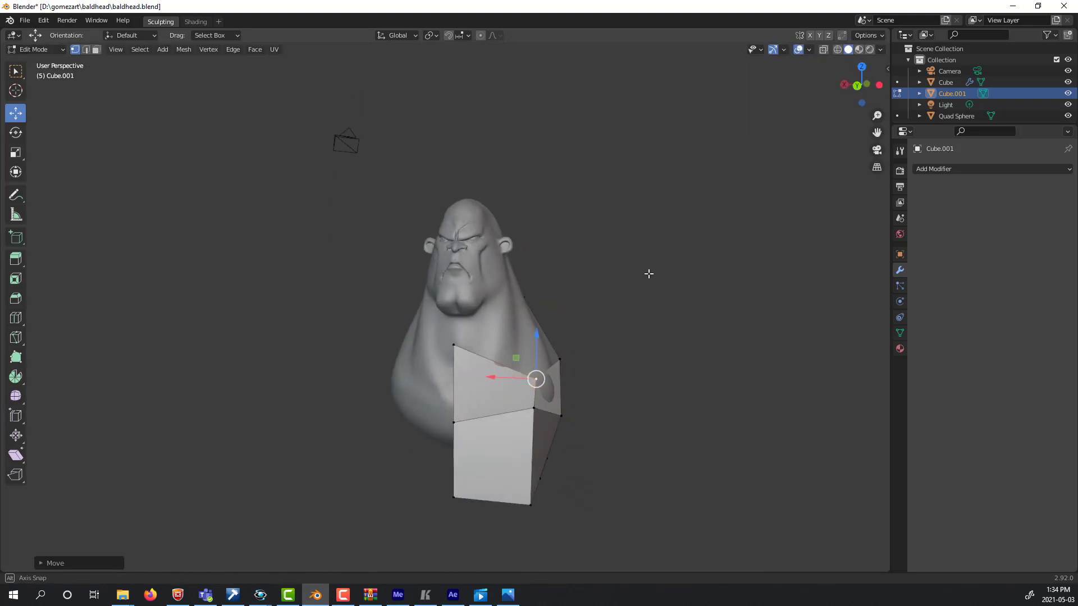
click(451, 363)
middle_drag(451, 363, 503, 524)
drag(560, 403, 553, 399)
middle_drag(553, 398, 606, 383)
drag(606, 382, 580, 442)
Reposition the lower side and back vertices of the half shell to round its outline.
middle_drag(595, 435, 567, 404)
drag(608, 466, 562, 529)
drag(542, 502, 581, 505)
middle_drag(583, 500, 623, 488)
drag(390, 480, 362, 497)
drag(393, 395, 386, 421)
middle_drag(393, 418, 594, 296)
Adjust the half shell's vertices against the bust's profile, starting from the side view.
key(KP_3)
scroll(652, 224, up, 3)
shift+middle_drag(507, 406, 626, 242)
click(618, 312)
drag(612, 312, 601, 462)
middle_drag(602, 462, 444, 375)
drag(338, 440, 323, 451)
Move the neckline vertices along the chest to follow the base of the neck.
middle_drag(696, 294, 793, 288)
drag(472, 331, 472, 335)
middle_drag(539, 342, 477, 348)
drag(428, 386, 392, 414)
middle_drag(769, 269, 808, 337)
click(656, 278)
drag(622, 272, 606, 270)
Shift the side collar vertices of the shell to fit the shoulder contour.
middle_drag(662, 466, 551, 458)
click(539, 461)
key(g)
key(x)
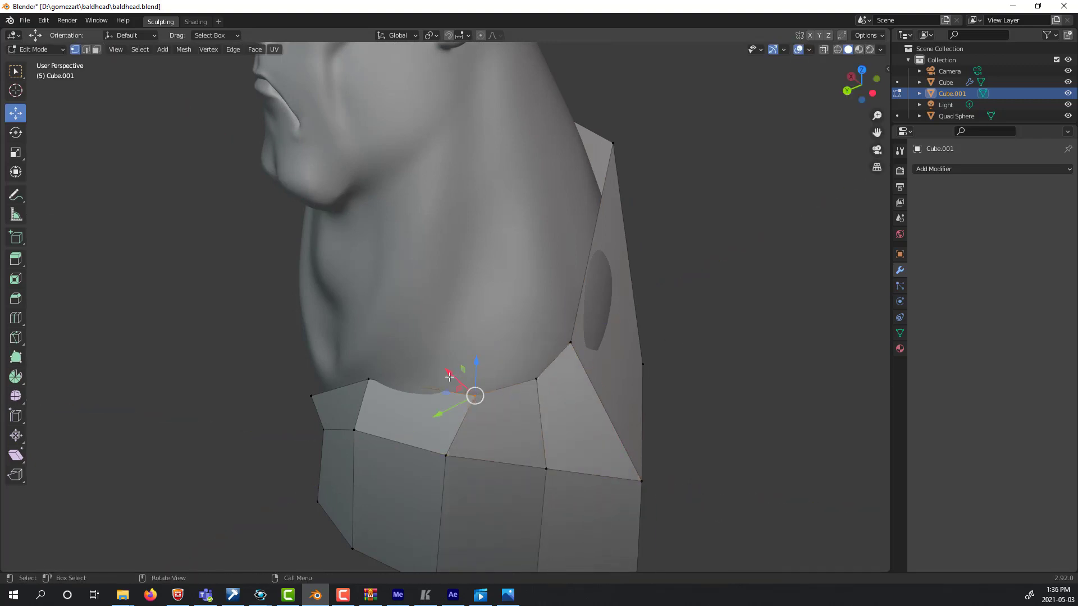
alt+drag(647, 305, 752, 303)
click(642, 278)
drag(641, 278, 645, 257)
Reposition the high collar vertices at the shoulder and upper back of the shell.
alt+drag(651, 449, 519, 453)
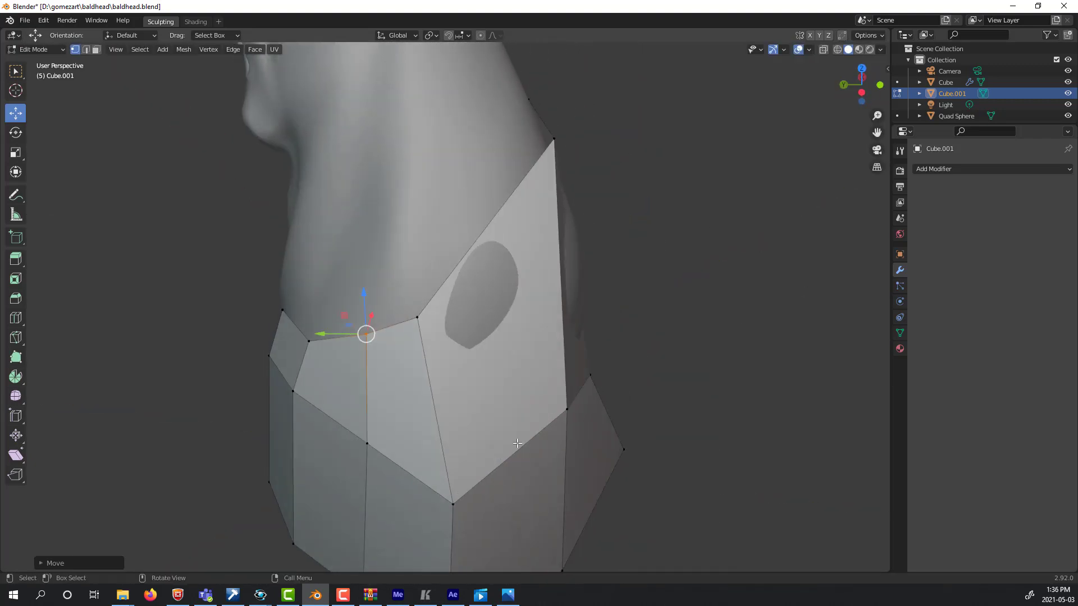
click(519, 448)
middle_drag(520, 448, 638, 359)
click(628, 235)
drag(628, 241, 623, 264)
drag(599, 128, 645, 186)
Move the shell's side vertices and a bottom-edge vertex to even out its faces.
middle_drag(662, 325, 449, 360)
click(402, 371)
key(g)
click(439, 384)
ctrl+middle_drag(657, 443, 628, 505)
click(419, 492)
key(g)
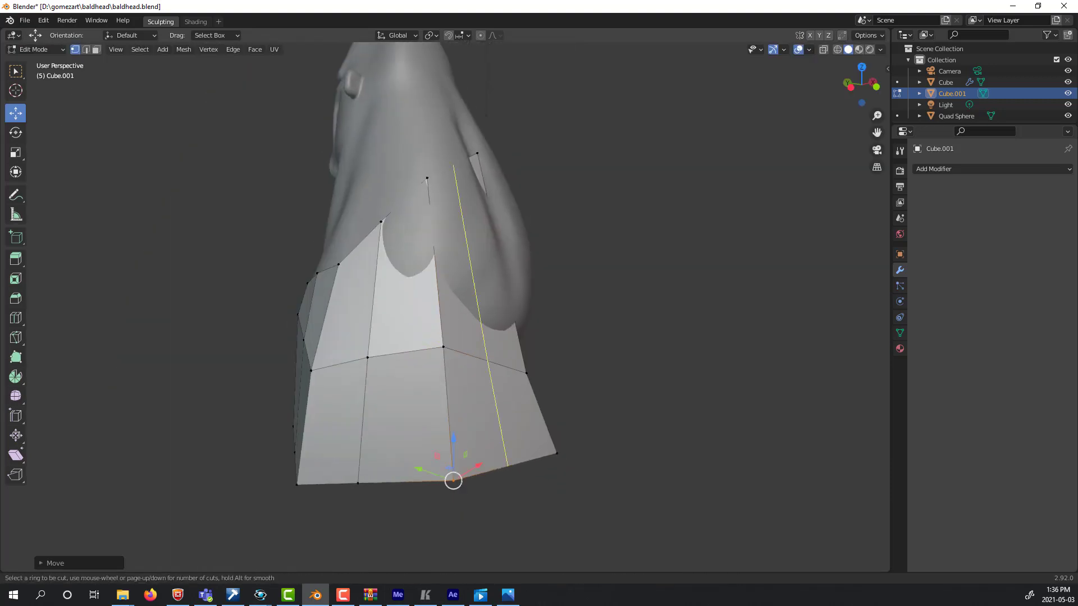
Add a vertical loop cut to the back section of the shell and adjust its upper vertex.
click(492, 362)
middle_drag(492, 363, 598, 351)
drag(553, 277, 494, 309)
middle_drag(584, 376, 646, 320)
Add a horizontal loop cut around the lower section of the shell.
key(ctrl+r)
click(519, 423)
click(520, 423)
Move the vertices on the back side of the shell to wrap it around the torso.
middle_drag(595, 404, 682, 379)
click(481, 319)
key(g)
click(481, 356)
middle_drag(679, 272, 611, 270)
middle_drag(500, 355, 398, 491)
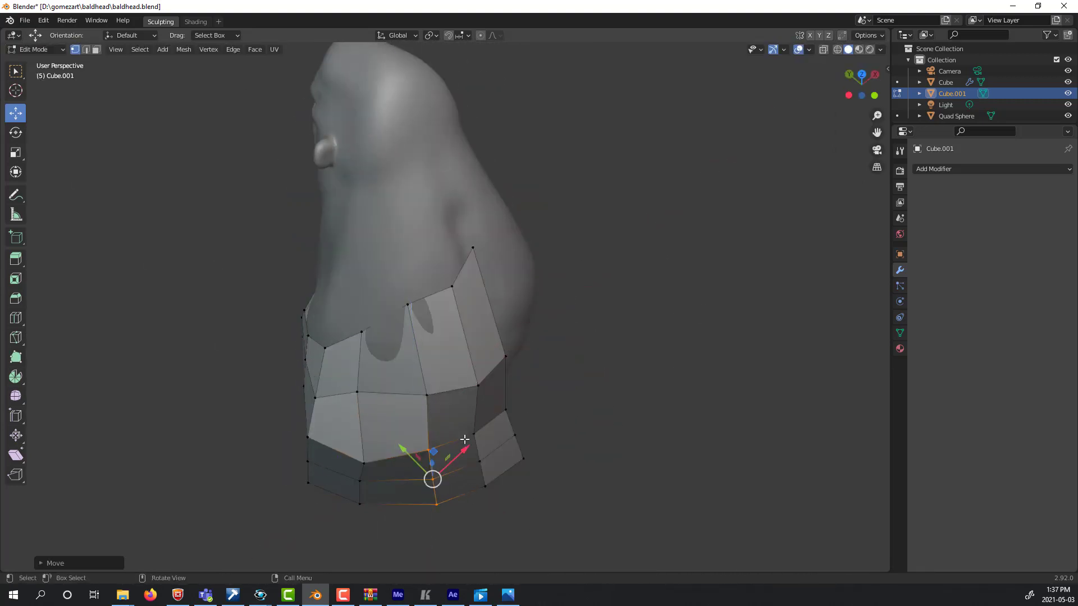
Move the vertices along the shell's lower side and back to even out its faces around the torso.
middle_drag(466, 450, 565, 393)
drag(552, 339, 553, 328)
middle_drag(553, 328, 640, 391)
click(624, 369)
drag(589, 360, 596, 362)
click(628, 433)
middle_drag(646, 418, 598, 413)
click(615, 354)
middle_drag(652, 324, 705, 293)
drag(601, 317, 639, 344)
drag(621, 377, 621, 352)
middle_drag(684, 325, 482, 323)
drag(332, 310, 325, 289)
click(327, 409)
Reposition more side and shoulder vertices of the shell so it follows the torso's contour.
middle_drag(679, 329, 531, 442)
click(423, 380)
drag(519, 399, 493, 392)
click(494, 455)
drag(456, 447, 451, 449)
drag(470, 398, 468, 394)
middle_drag(497, 443, 629, 387)
click(635, 417)
drag(631, 407, 670, 390)
middle_drag(670, 390, 634, 387)
click(609, 399)
drag(609, 377, 616, 412)
middle_drag(694, 309, 674, 289)
Add a Mirror modifier on the X axis to the shell and return to editing its mesh.
key(Tab)
click(952, 169)
click(795, 305)
middle_drag(709, 347, 739, 377)
key(Tab)
Move the shell's upper-edge vertices to fit the neckline against the base of the neck.
drag(508, 287, 498, 332)
drag(507, 380, 510, 377)
drag(553, 285, 528, 321)
drag(540, 302, 544, 310)
middle_drag(640, 281, 686, 265)
scroll(691, 264, up, 2)
middle_drag(768, 233, 693, 258)
scroll(698, 280, down, 1)
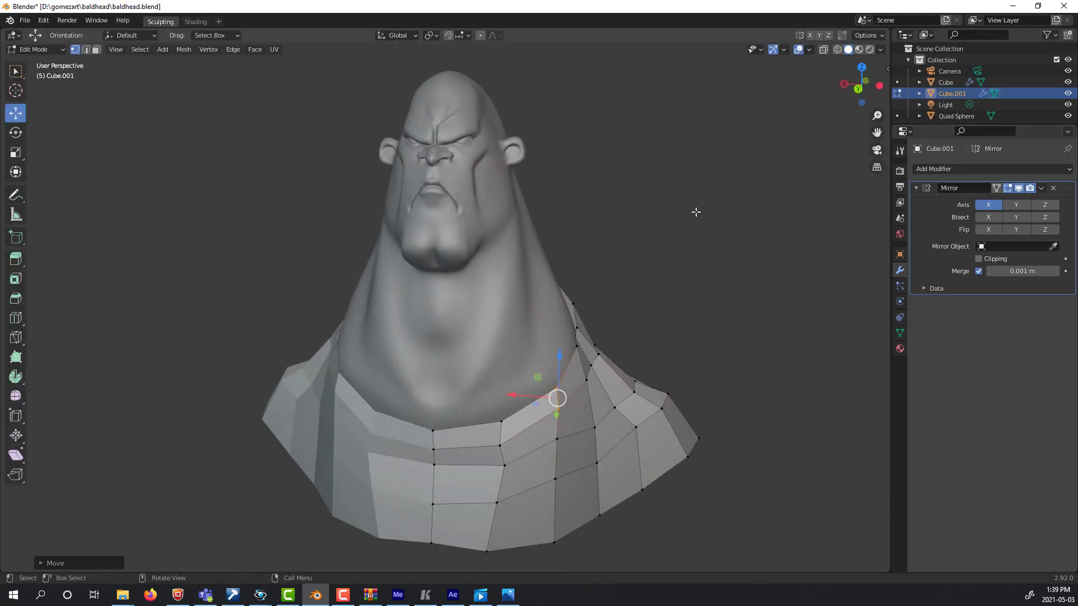
Adjust the vertices along the shell's side neckline and shoulder to refine the collar's curve.
drag(582, 287, 569, 323)
drag(573, 304, 570, 306)
mouse_move(581, 342)
mouse_down()
mouse_move(569, 369)
mouse_move(573, 357)
mouse_up()
middle_drag(645, 268, 594, 267)
drag(557, 337, 539, 356)
drag(547, 352, 552, 361)
middle_drag(626, 310, 599, 307)
mouse_move(317, 364)
mouse_down()
mouse_move(293, 393)
mouse_move(316, 381)
mouse_up()
drag(332, 390, 308, 412)
drag(321, 403, 328, 402)
middle_drag(667, 326, 842, 326)
Add a Subdivision modifier with 3 viewport levels to the shell and adjust a front vertex.
click(954, 169)
click(867, 373)
click(1049, 334)
middle_drag(617, 405, 572, 383)
drag(401, 466, 399, 469)
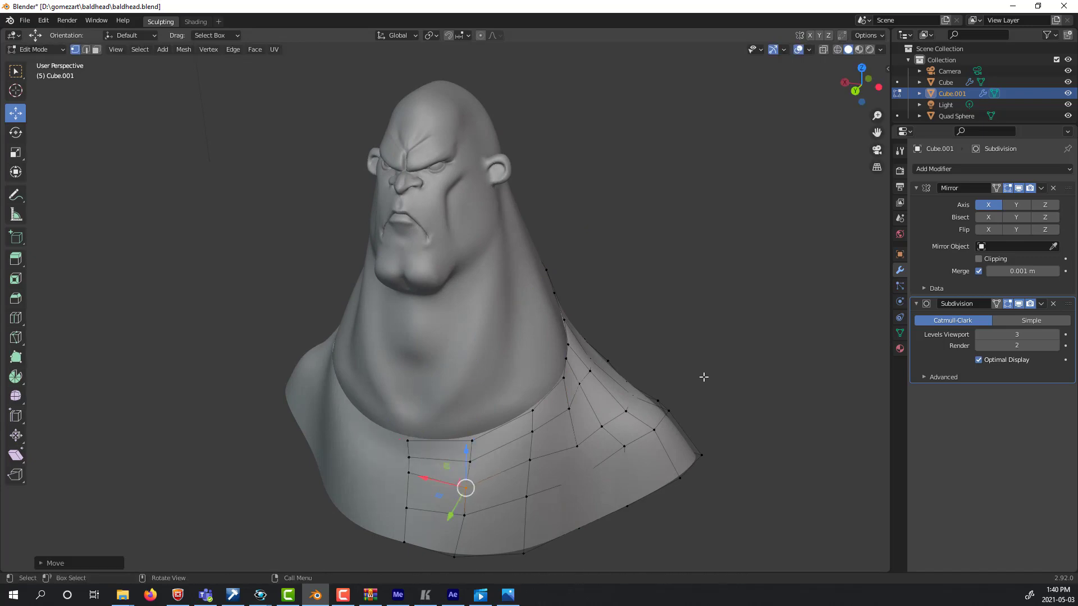
Move the upper vertices on the back of the smoothed shell to fit its collar.
middle_drag(724, 354, 965, 295)
click(428, 238)
drag(469, 237, 476, 238)
middle_drag(710, 253, 719, 328)
middle_drag(621, 270, 729, 247)
drag(444, 240, 448, 242)
middle_drag(550, 225, 471, 211)
Align the shell's centre-seam vertices with the mirror plane to close the split, using wireframe display, and restore solid shading.
click(868, 89)
scroll(817, 247, up, 7)
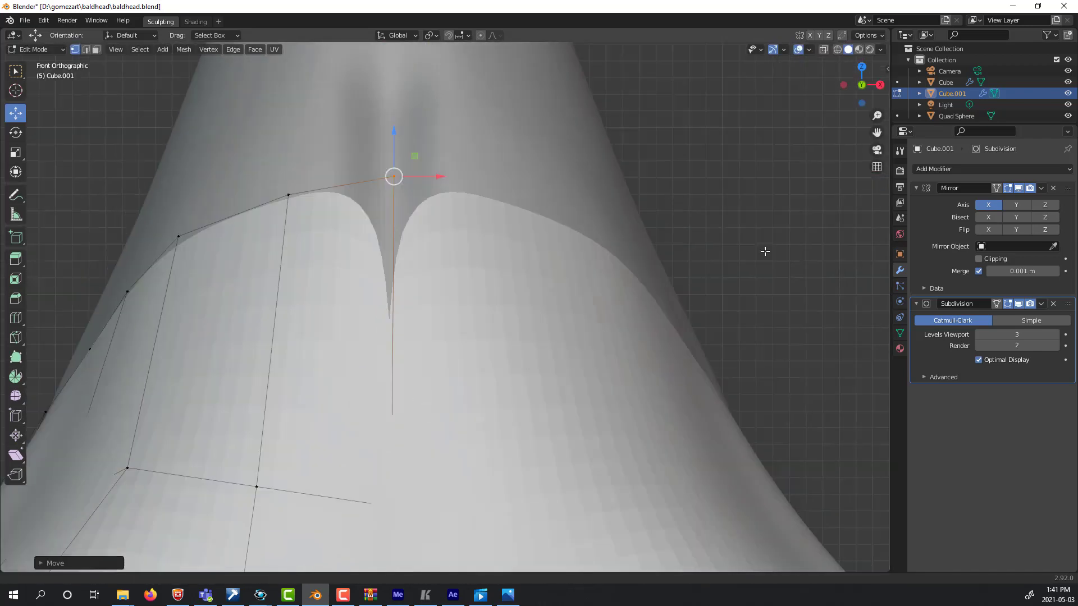
shift+middle_drag(815, 303, 813, 158)
click(435, 428)
key(shift+z)
ctrl+middle_drag(733, 103, 830, 152)
drag(475, 488, 473, 488)
ctrl+middle_drag(811, 104, 736, 135)
click(439, 166)
drag(481, 165, 477, 164)
click(848, 50)
Move the vertices around the side of the smoothed collar so it sits neatly against the neck.
middle_drag(769, 185, 808, 225)
mouse_move(797, 314)
ctrl+middle_down()
mouse_move(793, 496)
mouse_move(828, 494)
ctrl+middle_up()
click(483, 356)
middle_drag(483, 355, 501, 395)
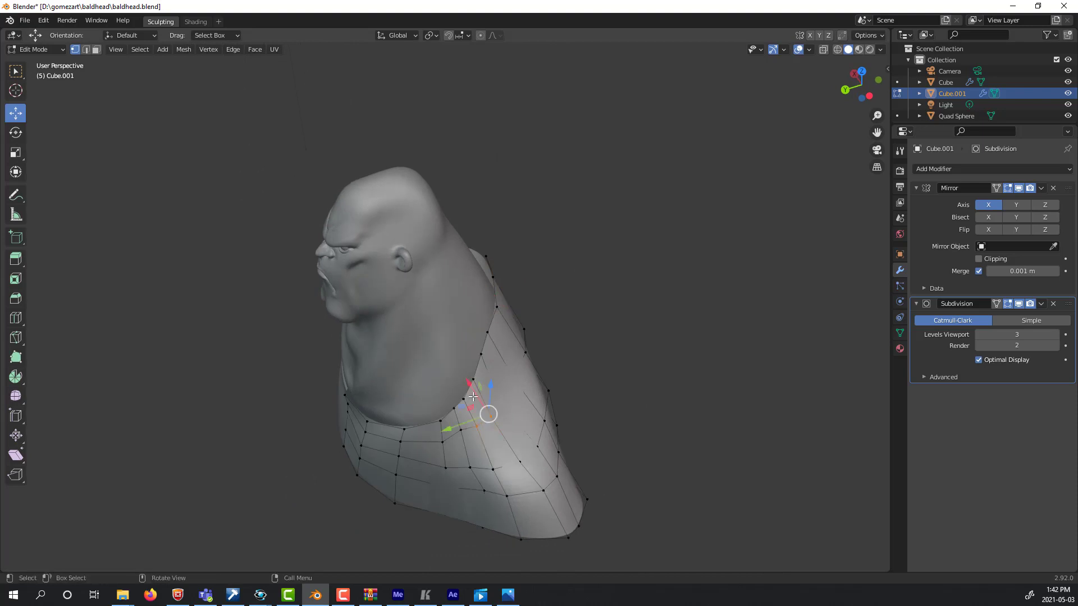
drag(516, 403, 513, 405)
mouse_move(520, 393)
middle_down()
mouse_move(640, 270)
mouse_move(500, 388)
middle_up()
click(495, 389)
drag(495, 390, 498, 393)
middle_drag(505, 388, 758, 280)
drag(573, 370, 562, 385)
click(563, 385)
Leave mesh editing and add a Solidify modifier to the shell with a thickness of -0.03 m.
key(Tab)
click(958, 169)
click(850, 363)
middle_drag(758, 421, 785, 331)
scroll(785, 331, up, 4)
drag(1027, 423, 1053, 428)
middle_drag(777, 272, 777, 365)
drag(1026, 426, 975, 434)
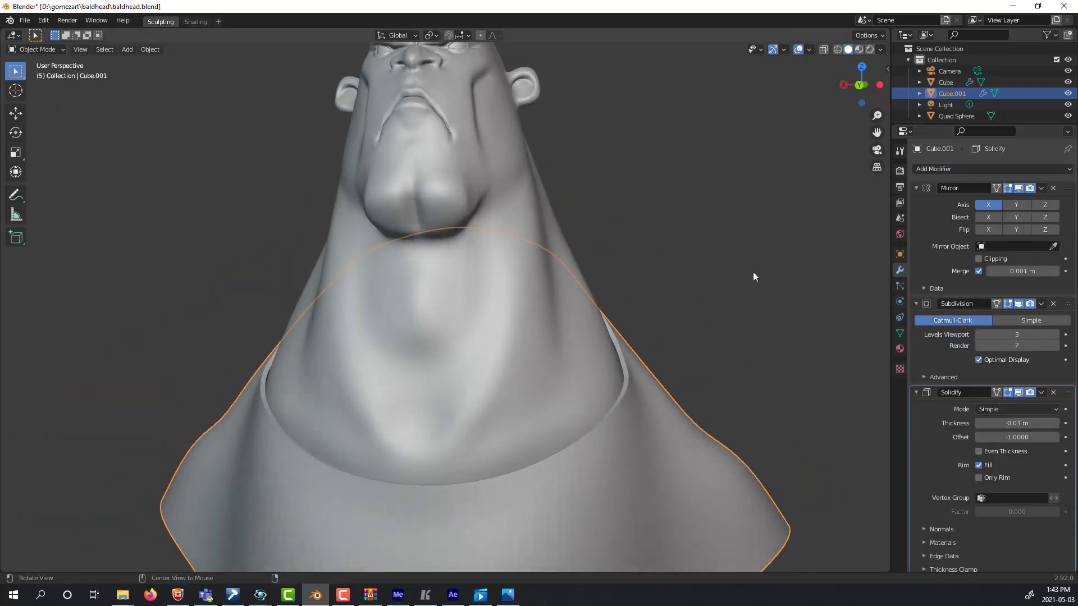
scroll(857, 460, up, 1)
scroll(857, 469, down, 3)
middle_drag(855, 494, 853, 514)
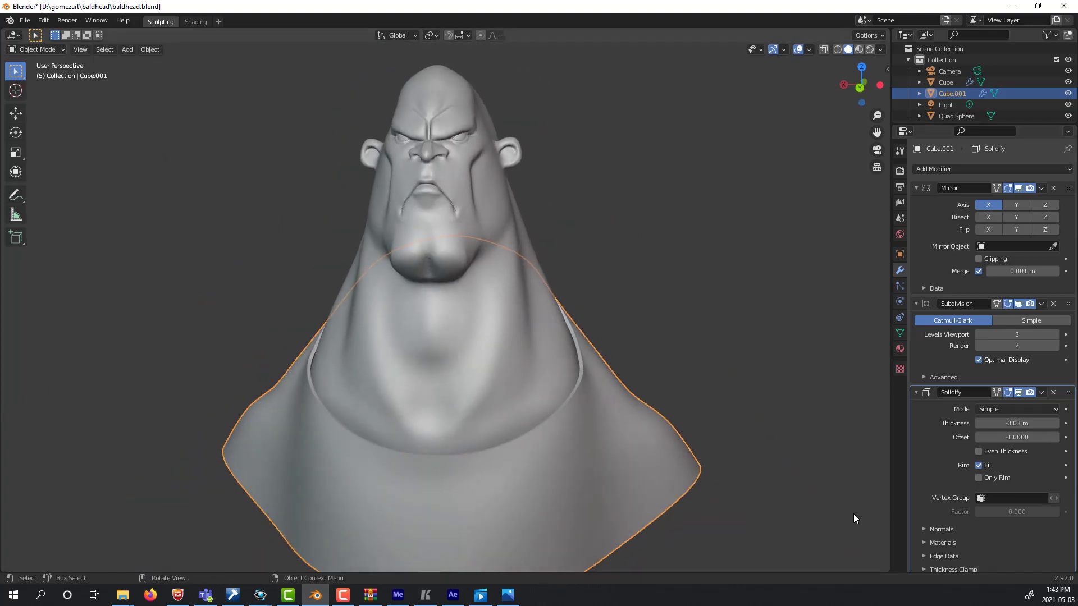
middle_drag(854, 514, 859, 522)
Select the bust, switch it to sculpting and activate the Grab brush, framing the face.
click(561, 312)
middle_drag(601, 198, 610, 226)
key(ctrl+Tab)
click(608, 320)
key(g)
middle_drag(623, 267, 616, 254)
scroll(614, 250, up, 4)
shift+middle_drag(573, 219, 578, 365)
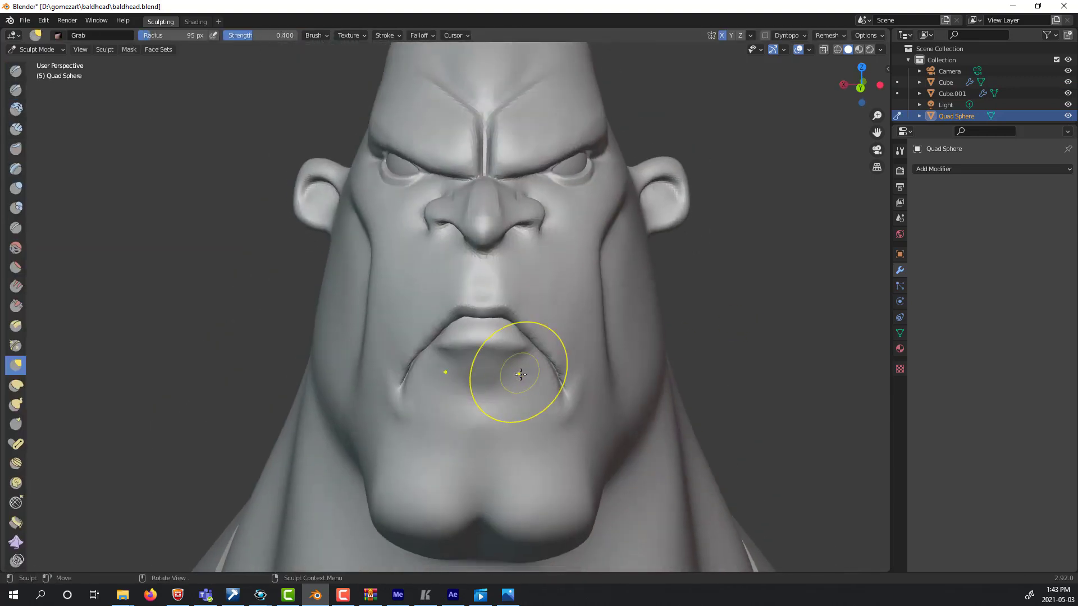
Enlarge the Grab brush and pull one side of the mouth upward into an asymmetrical scowl.
key(f)
click(562, 342)
drag(529, 341, 515, 295)
drag(543, 340, 528, 280)
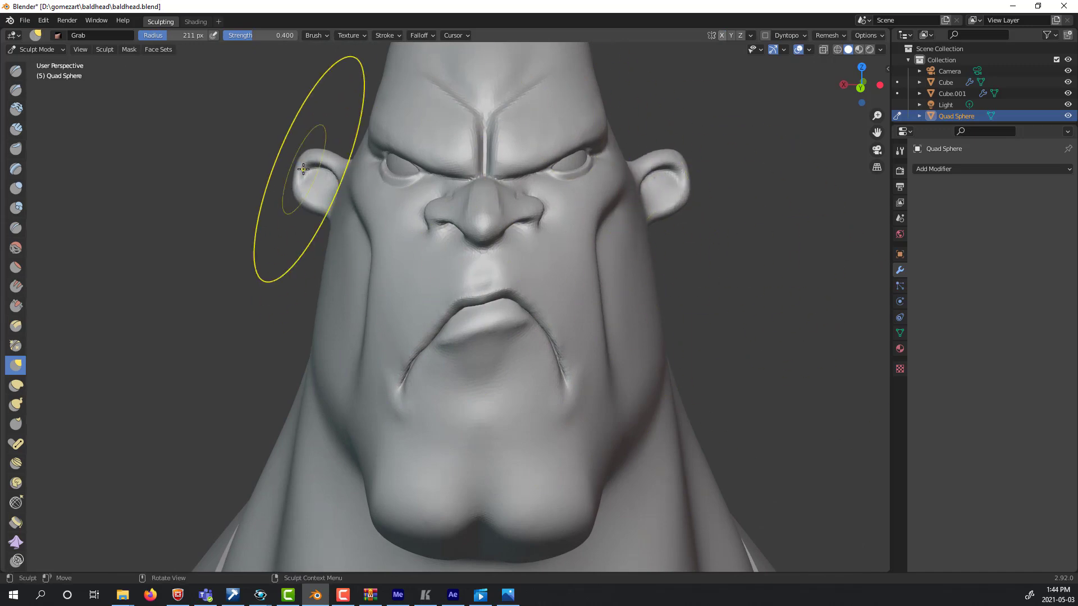
ctrl+middle_drag(782, 320, 803, 310)
ctrl+middle_drag(845, 271, 815, 438)
shift+middle_drag(815, 439, 784, 327)
mouse_move(782, 326)
middle_down()
mouse_move(769, 323)
mouse_move(779, 324)
middle_up()
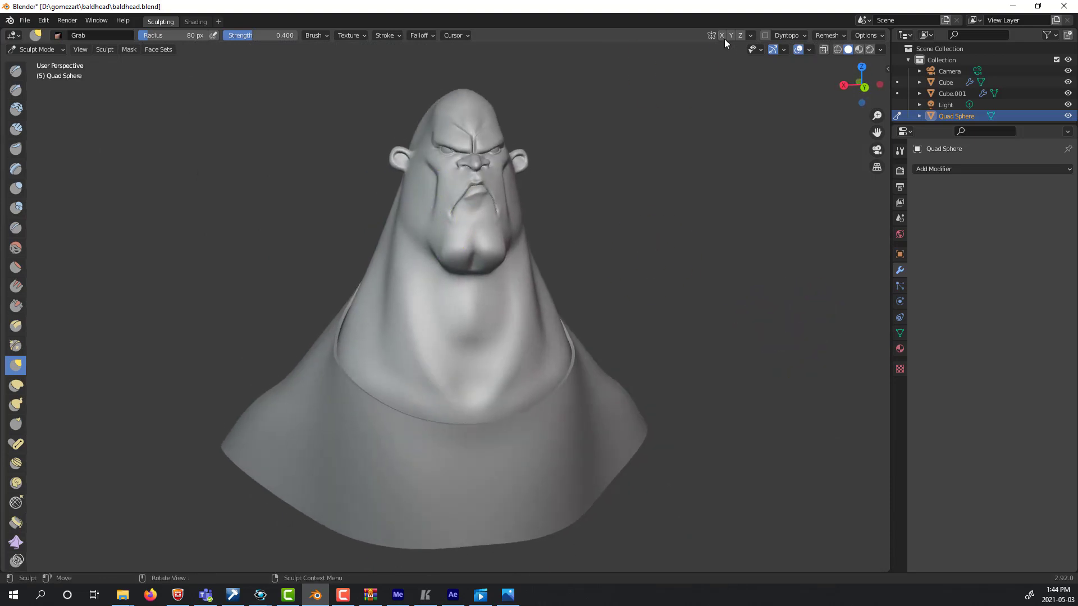